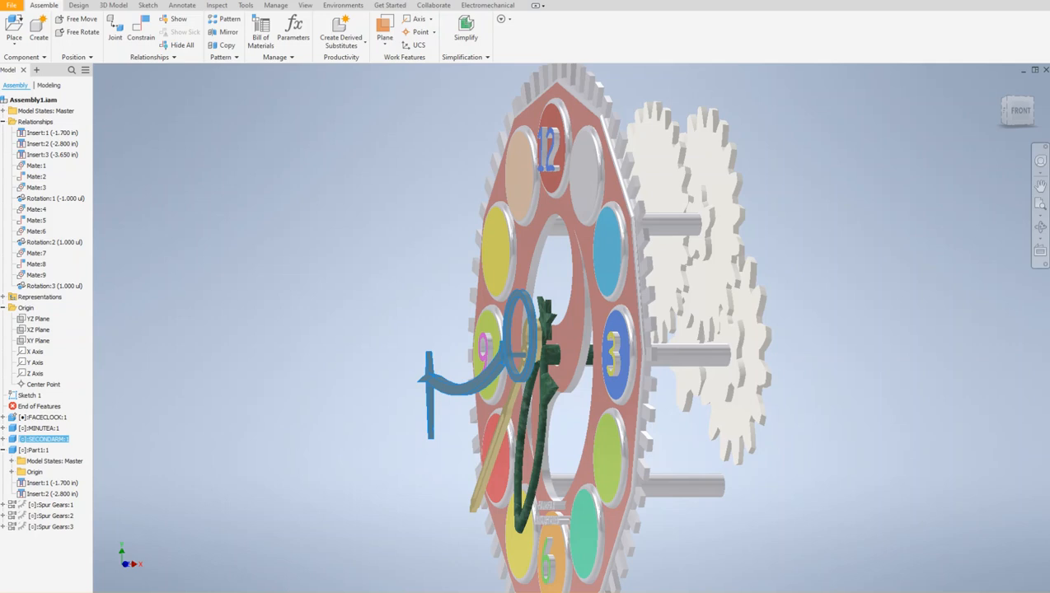
- Examine the spur gears and support posts behind the clock face from the rear and the front
{"action": "left_click", "coordinate": [1020, 114]}
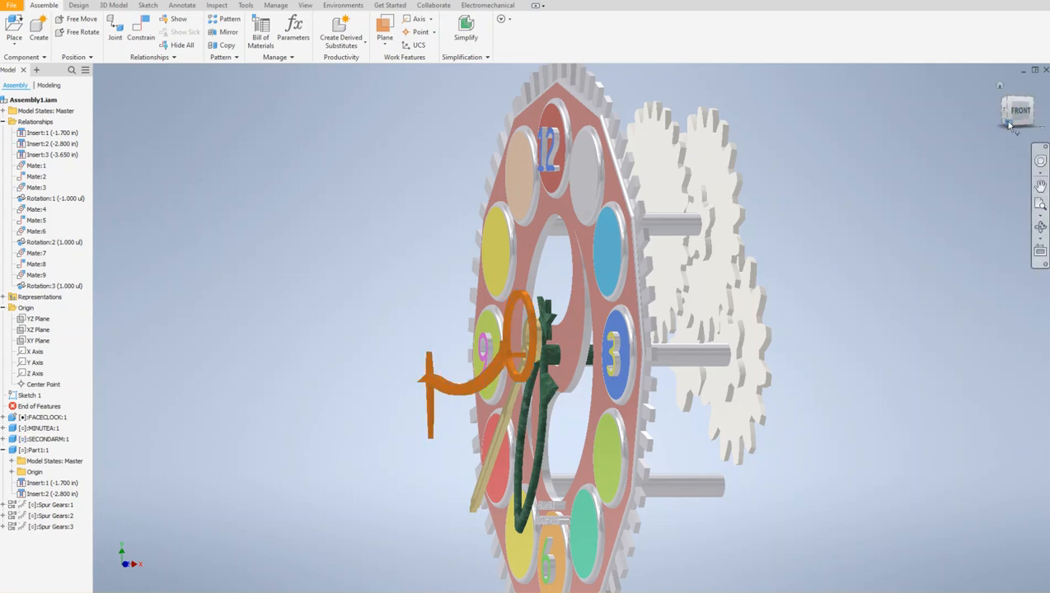
{"action": "left_click", "coordinate": [1001, 115]}
{"action": "middle_click_drag", "start_coordinate": [599, 355], "coordinate": [457, 355], "text": "shift"}
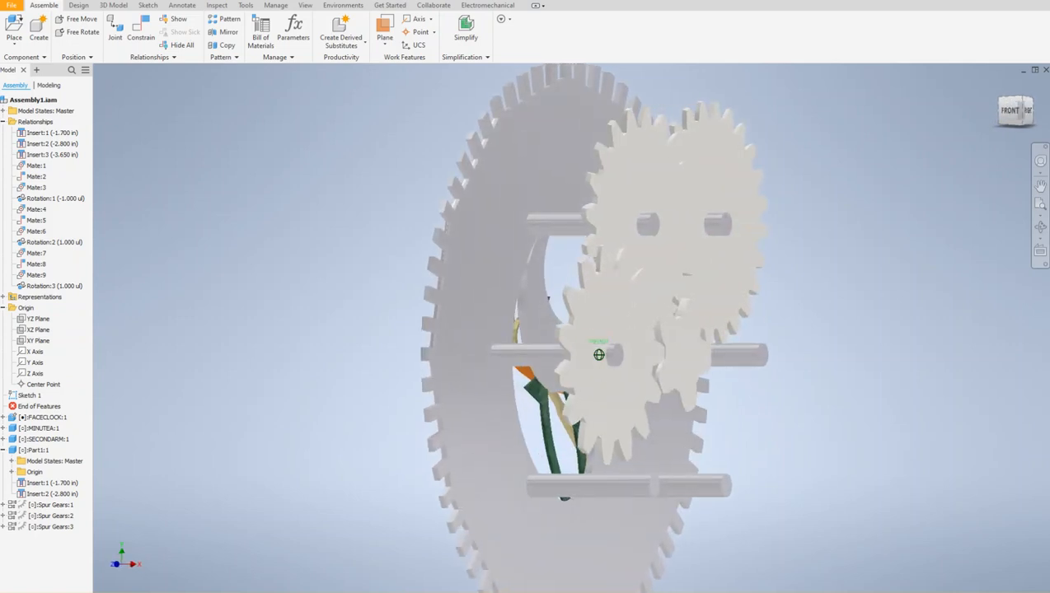
{"action": "left_click", "coordinate": [685, 402]}
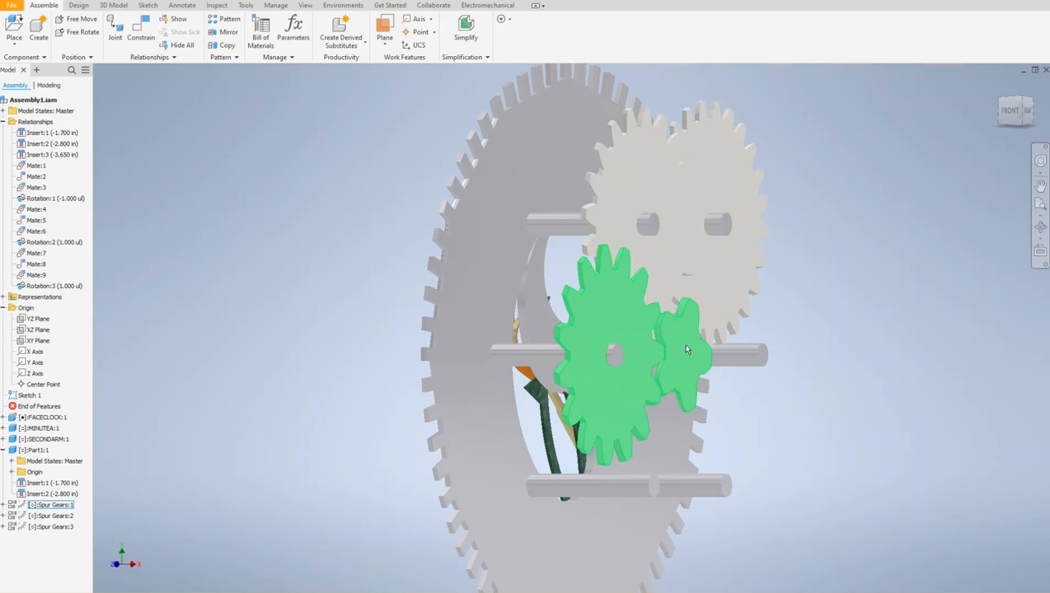
{"action": "mouse_move", "coordinate": [688, 349]}
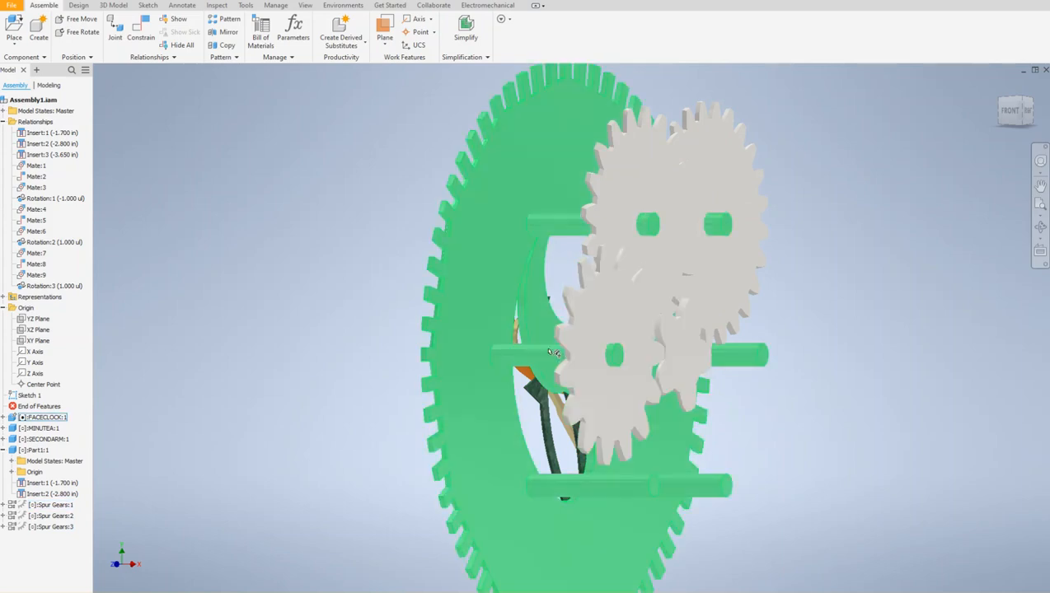
{"action": "left_click_drag", "start_coordinate": [1002, 112], "coordinate": [1049, 113]}
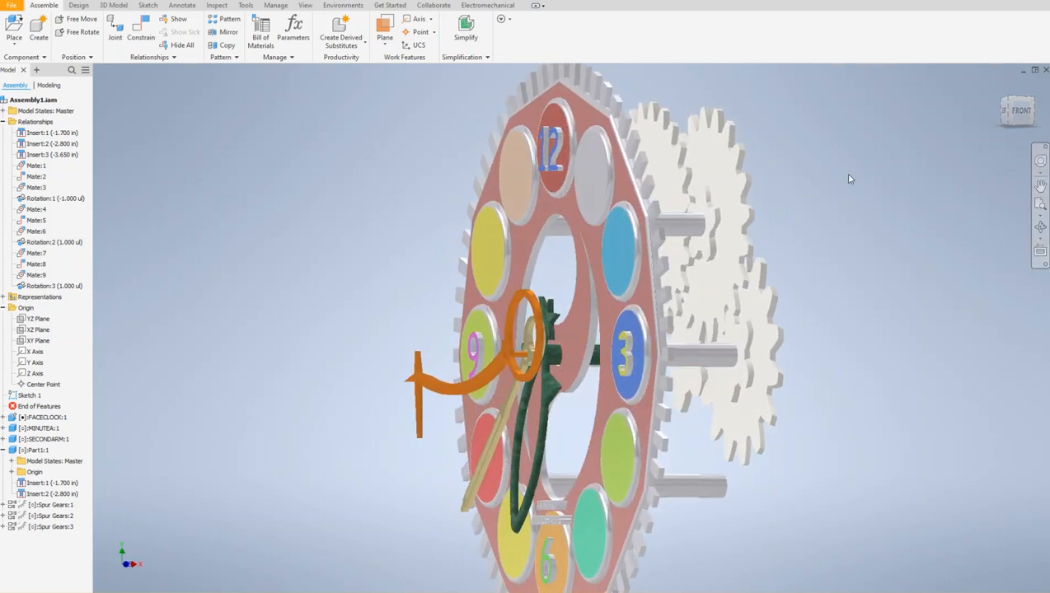
{"action": "middle_click_drag", "start_coordinate": [815, 177], "coordinate": [757, 178]}
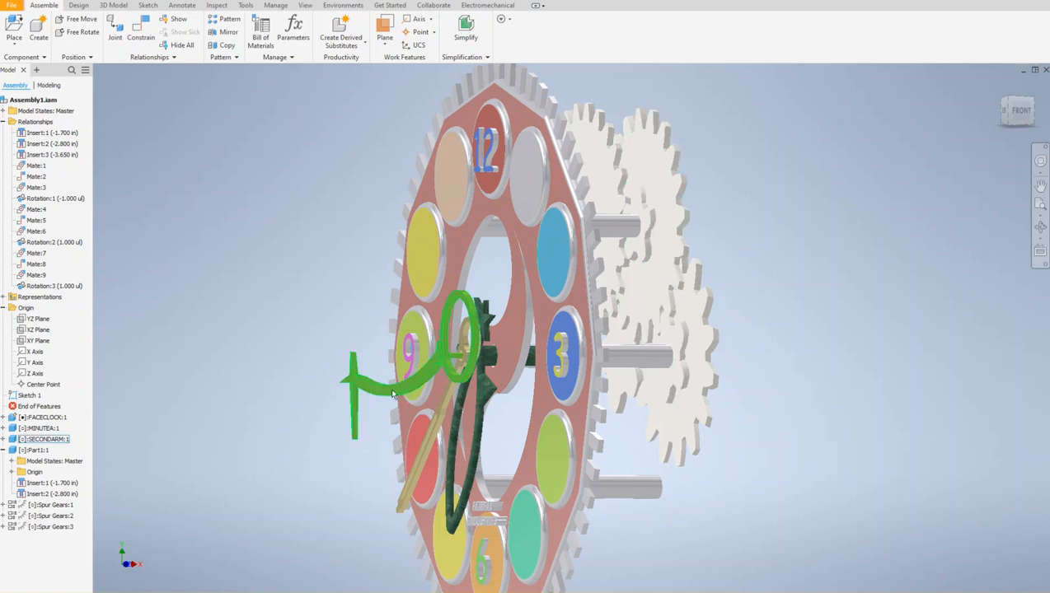
- Test the gear train's motion by turning the second hand upward and rotating the Spur Gears:1 pair behind the clock face
{"action": "mouse_move", "coordinate": [395, 400]}
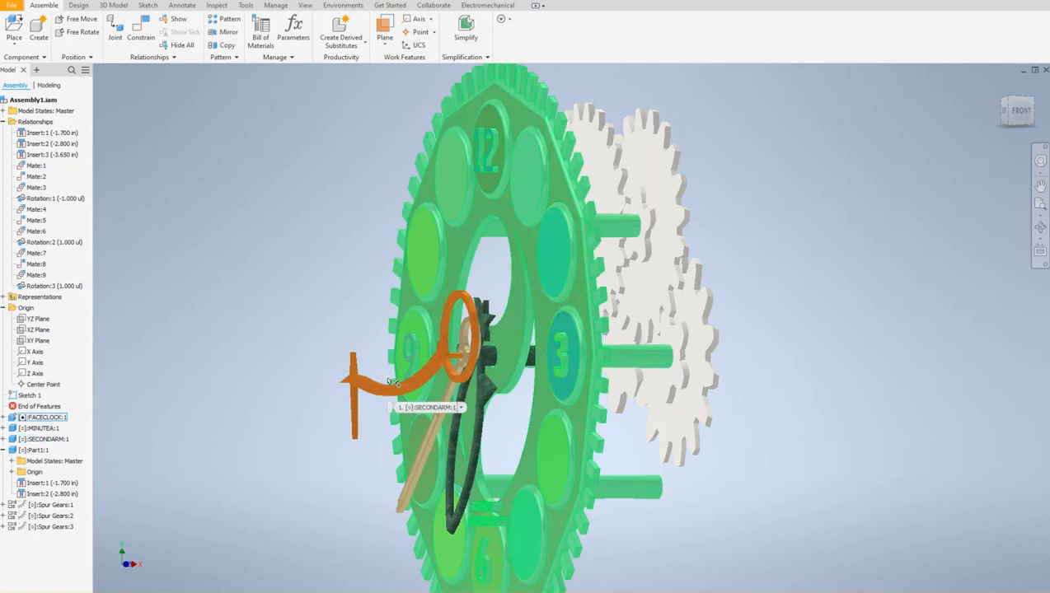
{"action": "left_click_drag", "start_coordinate": [360, 387], "coordinate": [350, 296]}
{"action": "left_click_drag", "start_coordinate": [1015, 120], "coordinate": [938, 134]}
{"action": "mouse_move", "coordinate": [1020, 117]}
{"action": "left_mouse_down"}
{"action": "mouse_move", "coordinate": [1003, 117]}
{"action": "mouse_move", "coordinate": [1016, 132]}
{"action": "mouse_move", "coordinate": [939, 131]}
{"action": "mouse_move", "coordinate": [988, 131]}
{"action": "mouse_move", "coordinate": [1017, 114]}
{"action": "left_mouse_up"}
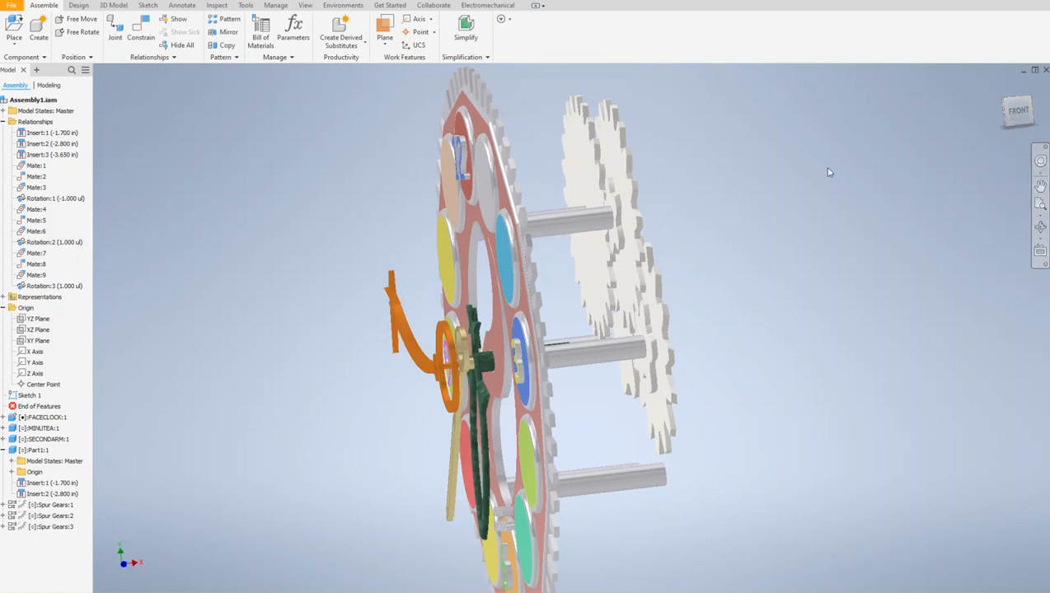
{"action": "mouse_move", "coordinate": [1016, 114]}
{"action": "left_mouse_down"}
{"action": "mouse_move", "coordinate": [1045, 111]}
{"action": "mouse_move", "coordinate": [1036, 107]}
{"action": "mouse_move", "coordinate": [1033, 137]}
{"action": "left_mouse_up"}
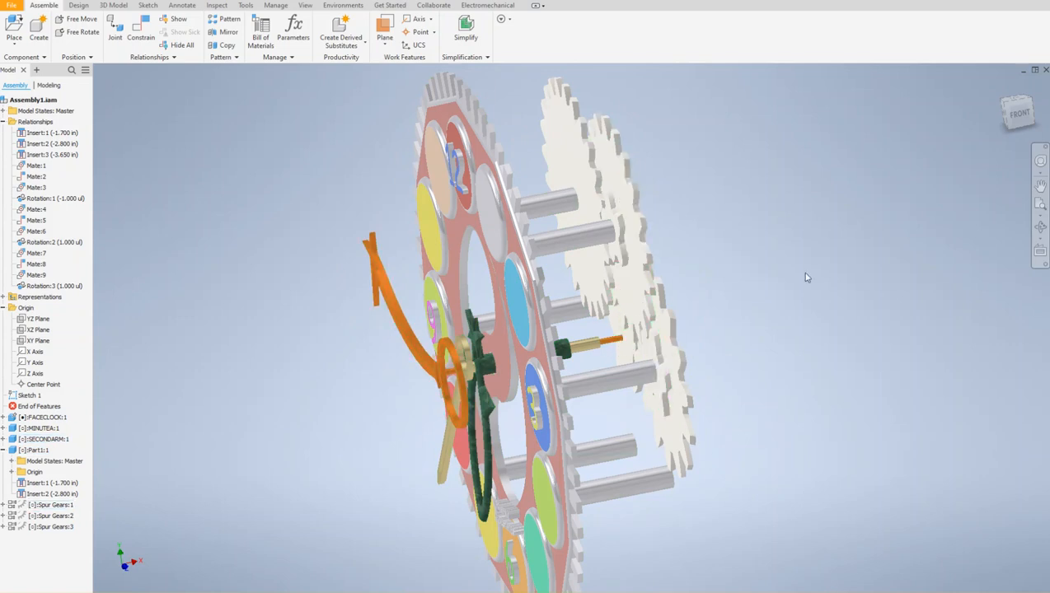
{"action": "mouse_move", "coordinate": [1020, 119]}
{"action": "left_mouse_down"}
{"action": "mouse_move", "coordinate": [1048, 116]}
{"action": "mouse_move", "coordinate": [998, 117]}
{"action": "left_mouse_up"}
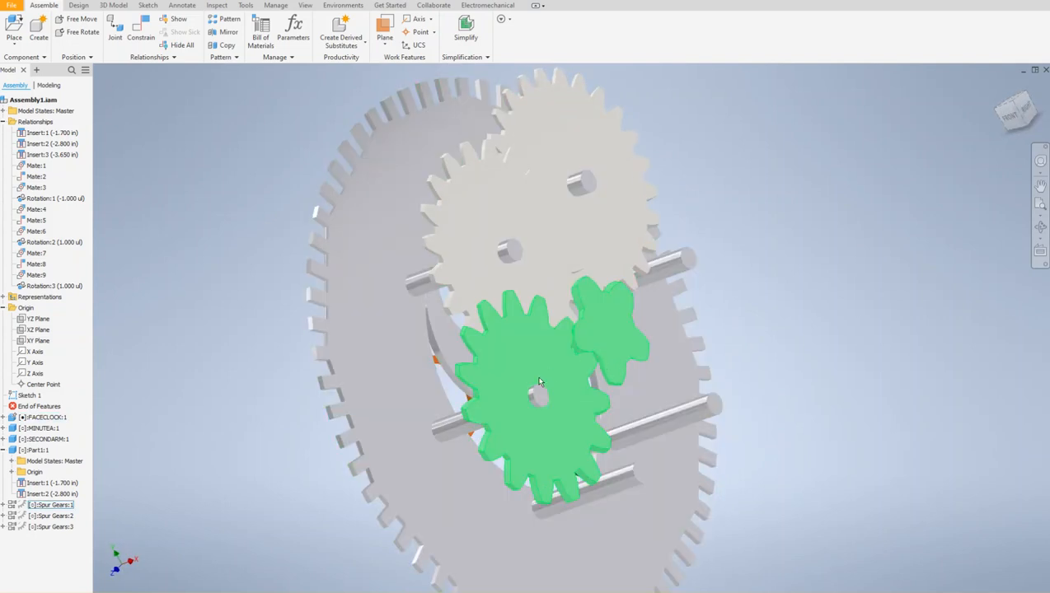
{"action": "left_click", "coordinate": [620, 302]}
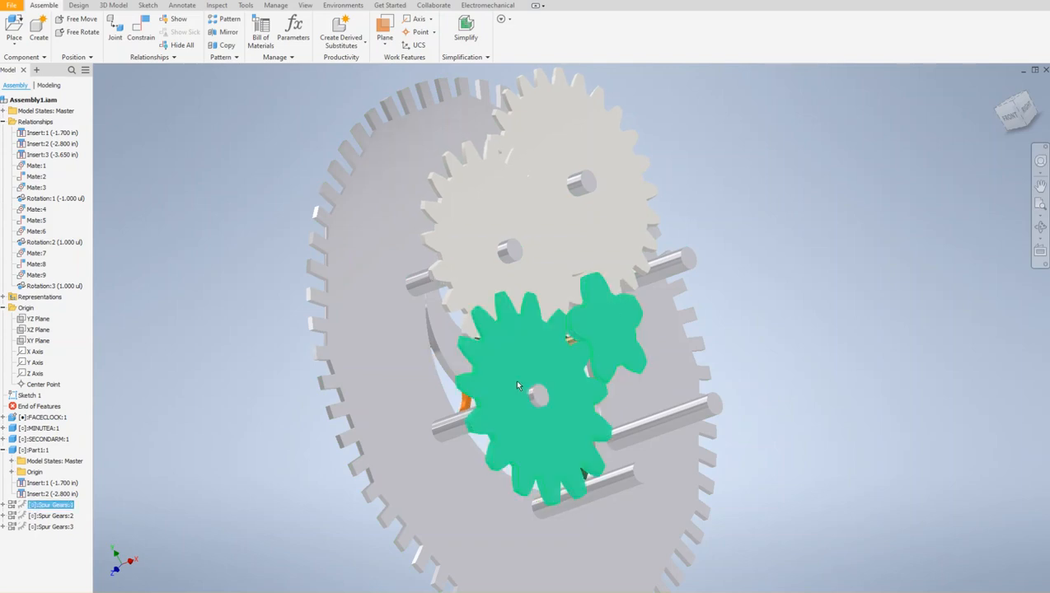
{"action": "key", "text": "Escape"}
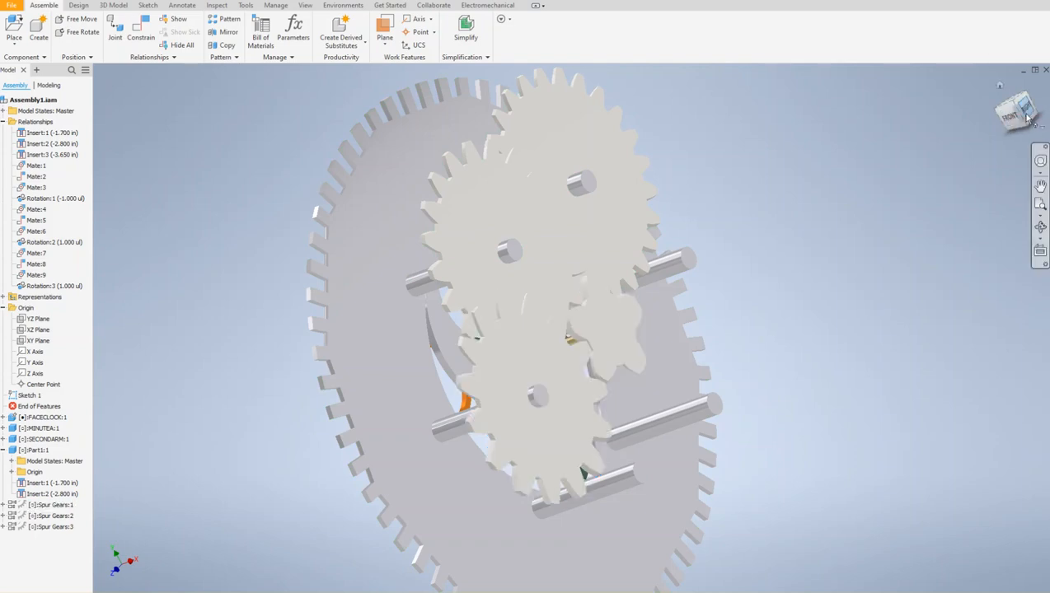
- Swing the second hand upward past the 9 to check its rotation, and inspect the nested hand shafts behind the face
{"action": "left_click", "coordinate": [1041, 117]}
{"action": "middle_click_drag", "start_coordinate": [536, 355], "coordinate": [626, 355], "text": "shift"}
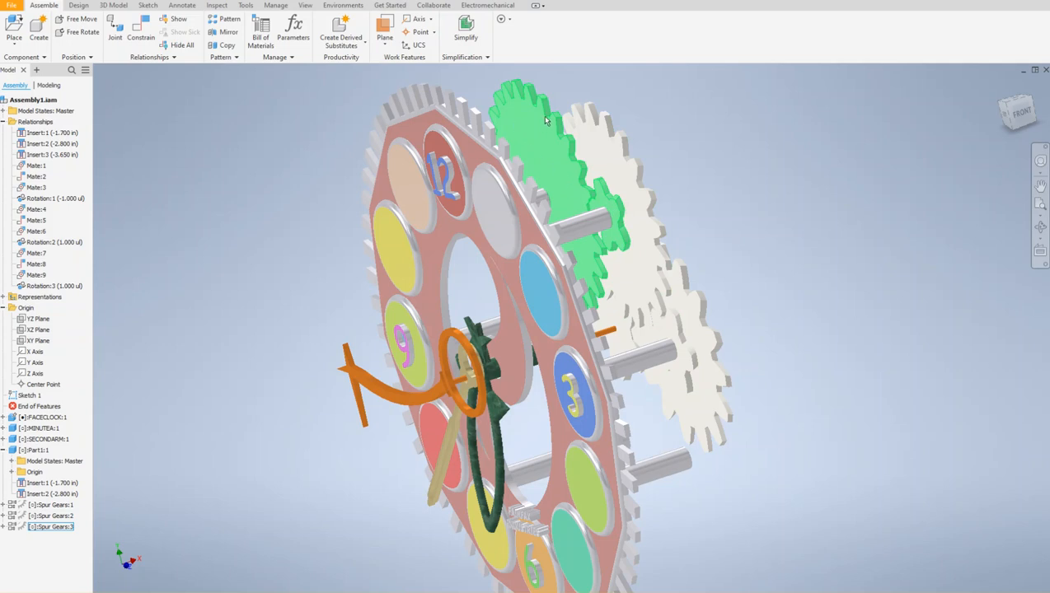
{"action": "left_click_drag", "start_coordinate": [1020, 115], "coordinate": [1011, 114]}
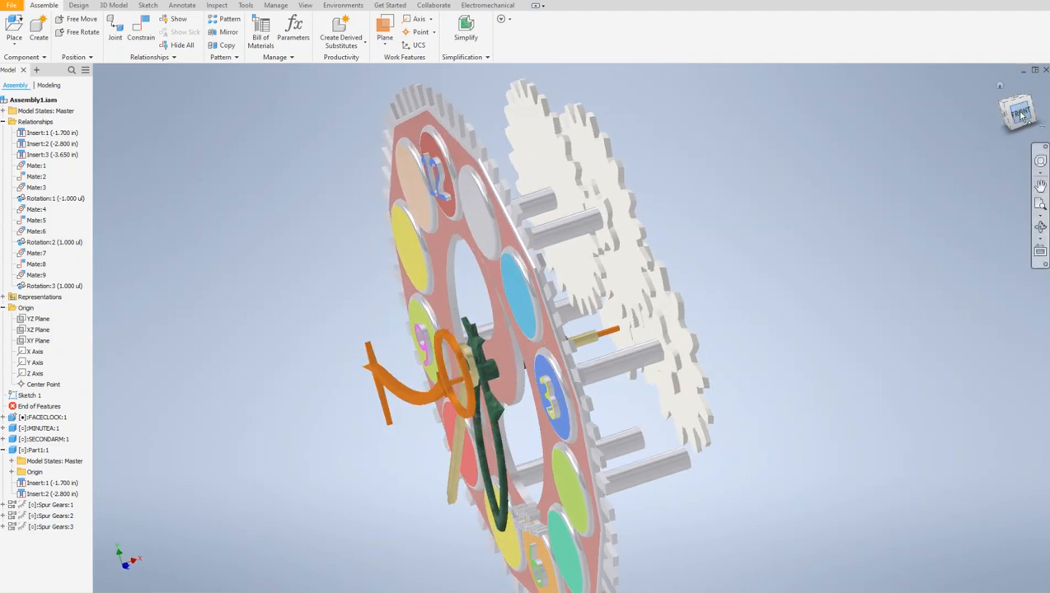
{"action": "left_click", "coordinate": [385, 388]}
{"action": "left_click_drag", "start_coordinate": [385, 388], "coordinate": [372, 363]}
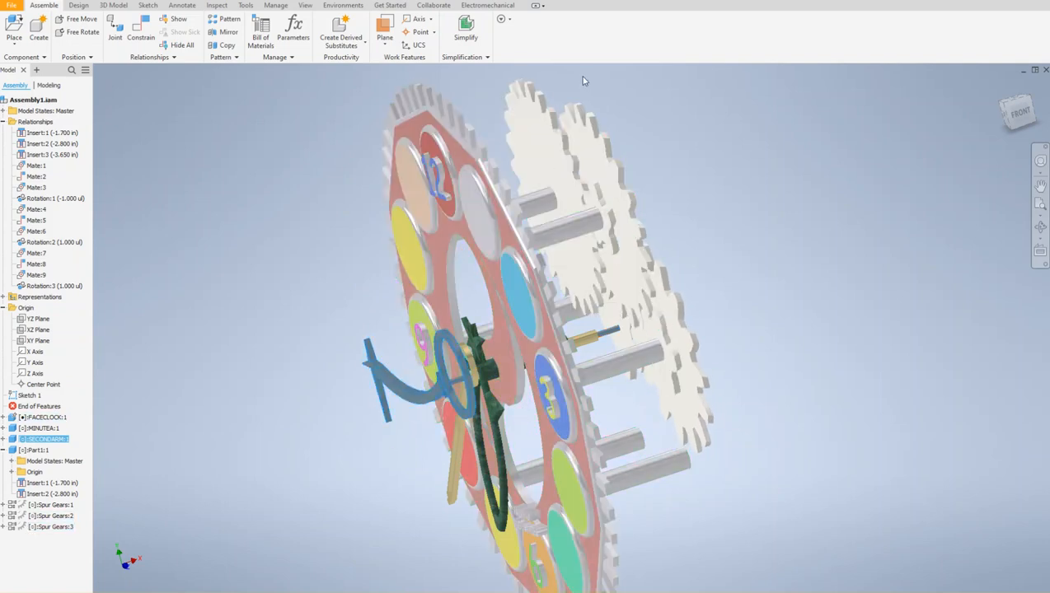
{"action": "left_click_drag", "start_coordinate": [402, 346], "coordinate": [354, 284]}
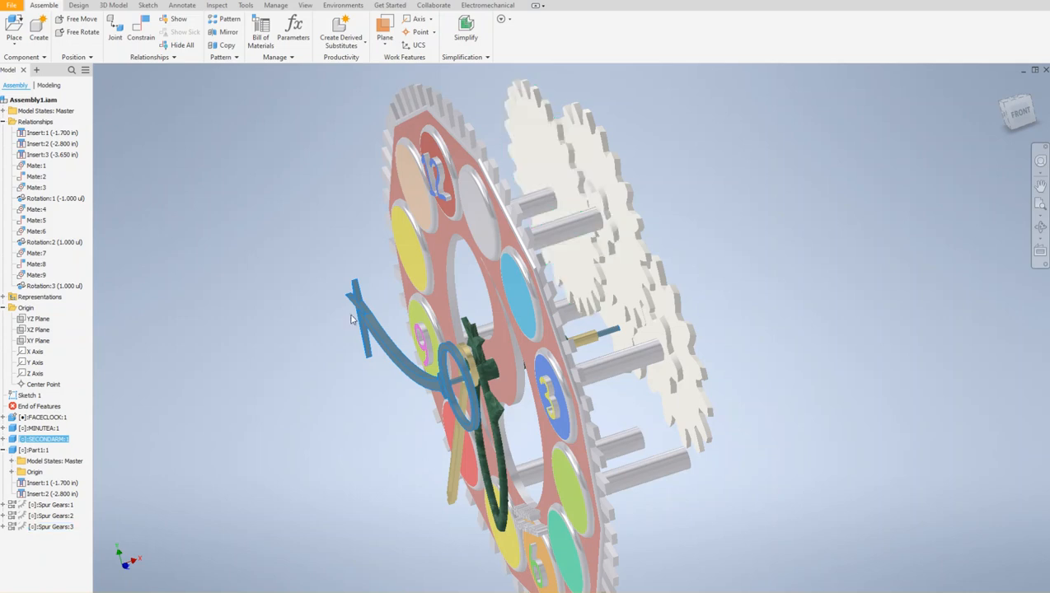
{"action": "mouse_move", "coordinate": [361, 301]}
{"action": "left_mouse_down"}
{"action": "mouse_move", "coordinate": [394, 268]}
{"action": "mouse_move", "coordinate": [461, 276]}
{"action": "mouse_move", "coordinate": [401, 445]}
{"action": "mouse_move", "coordinate": [349, 339]}
{"action": "mouse_move", "coordinate": [347, 297]}
{"action": "mouse_move", "coordinate": [358, 292]}
{"action": "left_mouse_up"}
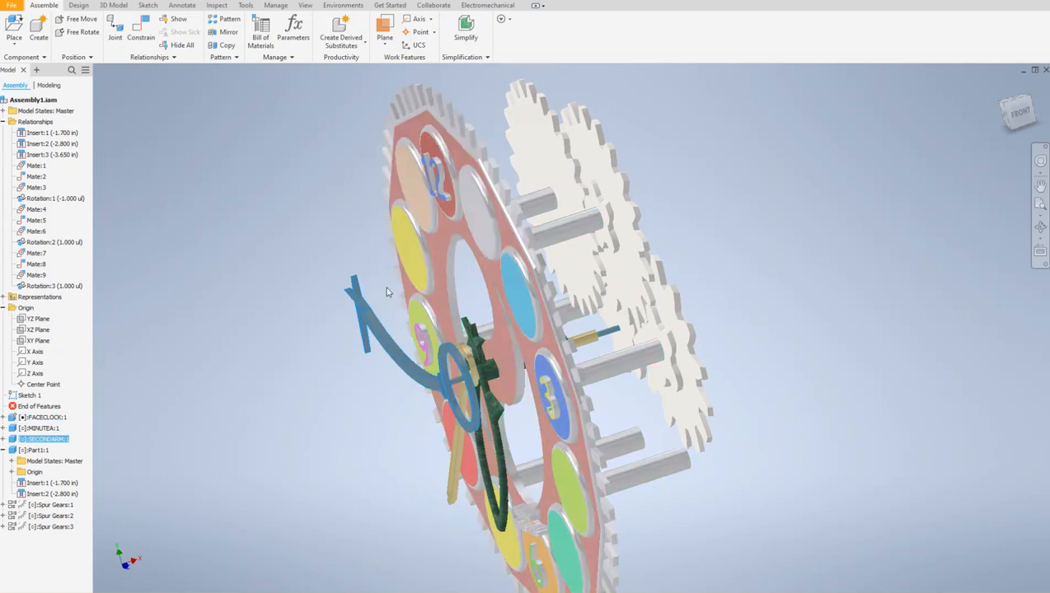
{"action": "left_click_drag", "start_coordinate": [368, 325], "coordinate": [312, 275]}
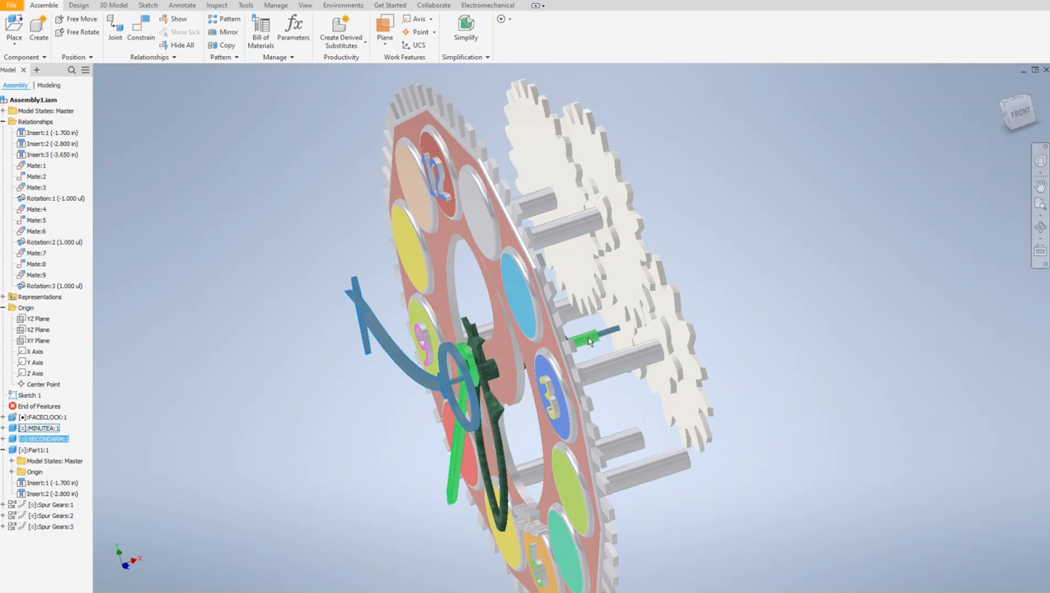
{"action": "mouse_move", "coordinate": [588, 341]}
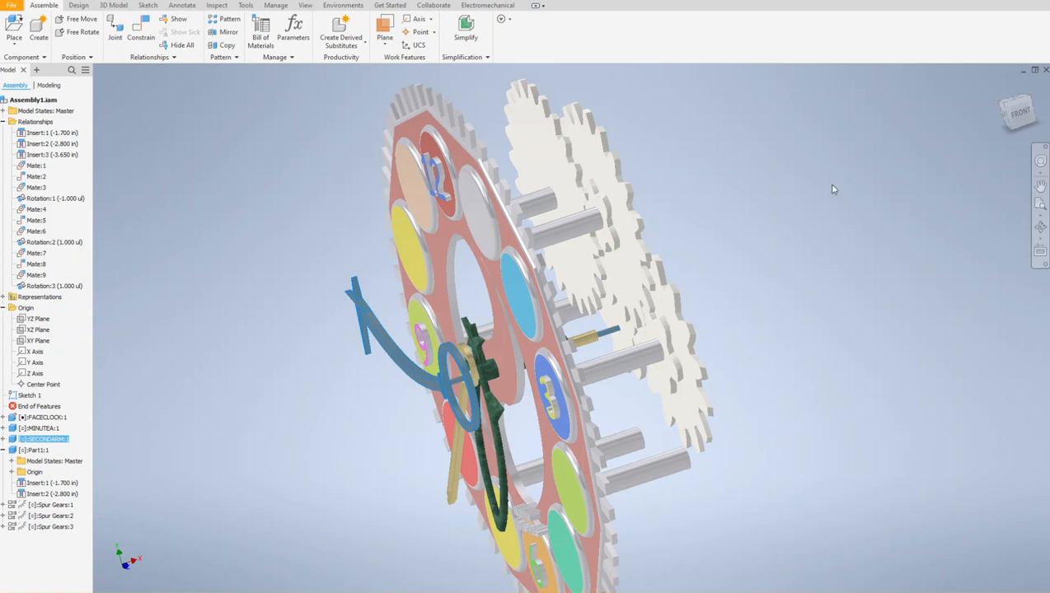
{"action": "key", "text": "Escape"}
{"action": "mouse_move", "coordinate": [1016, 119]}
{"action": "left_mouse_down"}
{"action": "mouse_move", "coordinate": [990, 119]}
{"action": "mouse_move", "coordinate": [1013, 116]}
{"action": "left_mouse_up"}
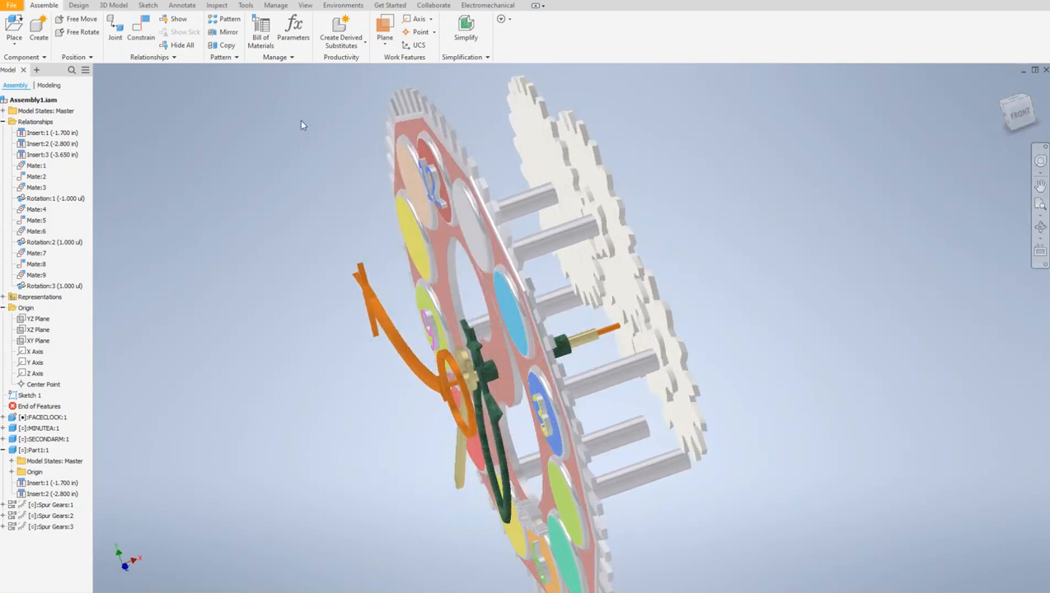
- Start a new spur gear pair in the Spur Gears Component Generator with a desired gear ratio of 1
{"action": "left_click", "coordinate": [80, 5]}
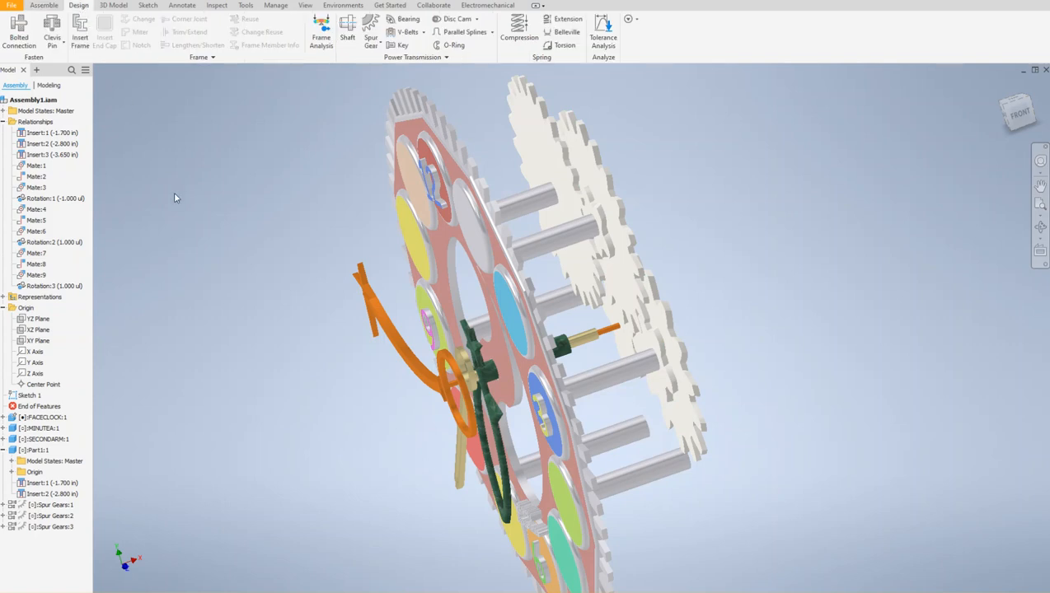
{"action": "left_click", "coordinate": [371, 42]}
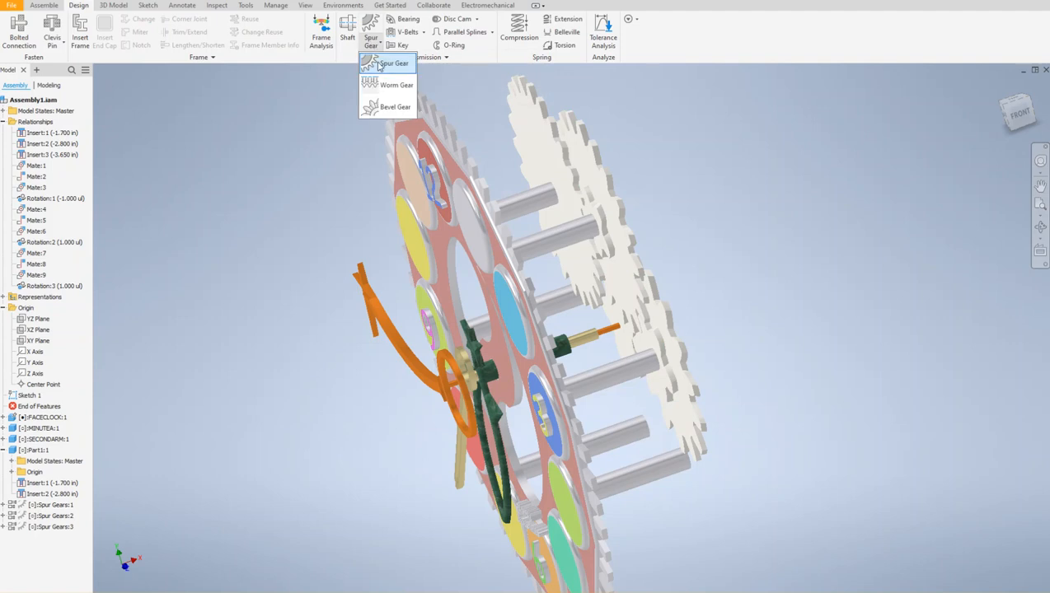
{"action": "left_click", "coordinate": [388, 63]}
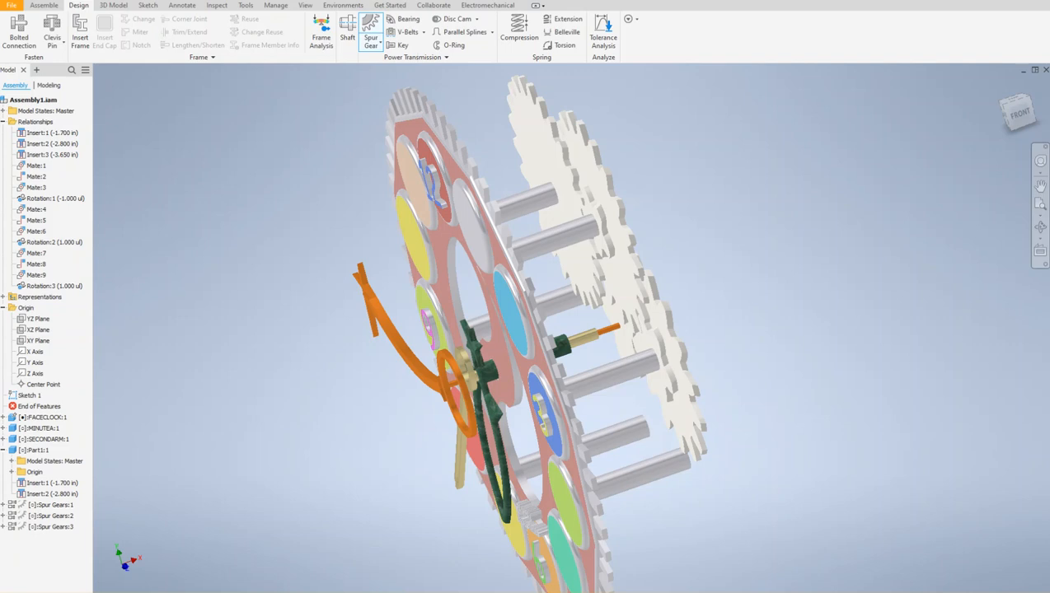
{"action": "left_click_drag", "start_coordinate": [2, 20], "coordinate": [818, 53]}
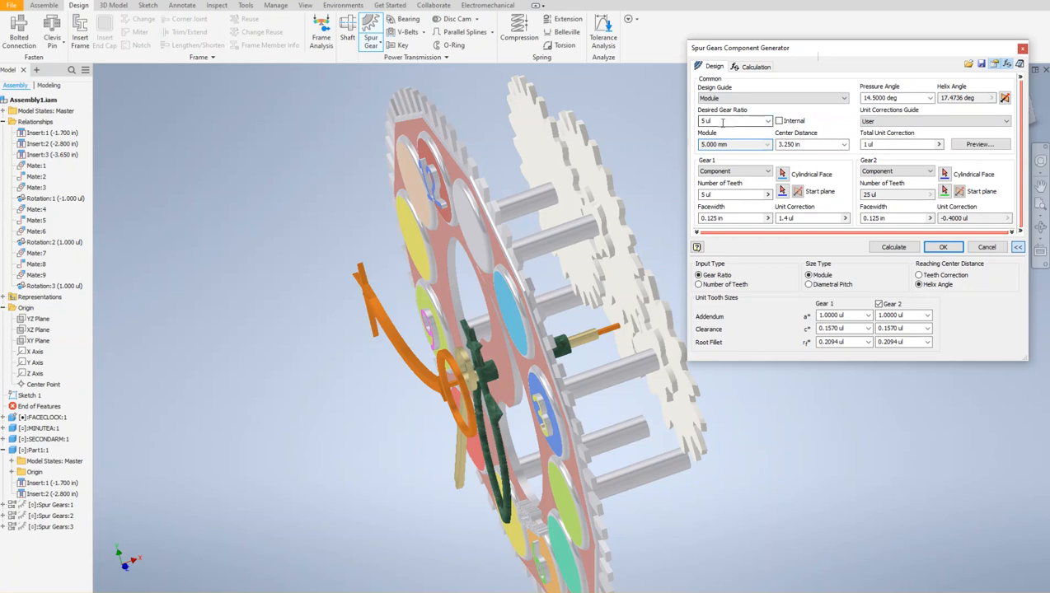
{"action": "left_click", "coordinate": [766, 121]}
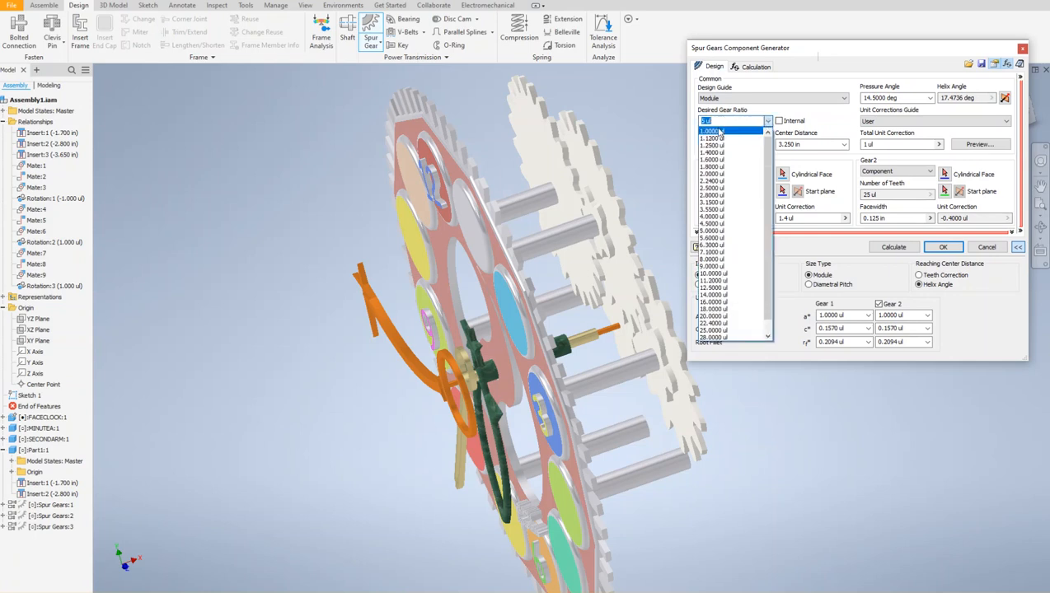
{"action": "left_click", "coordinate": [722, 121]}
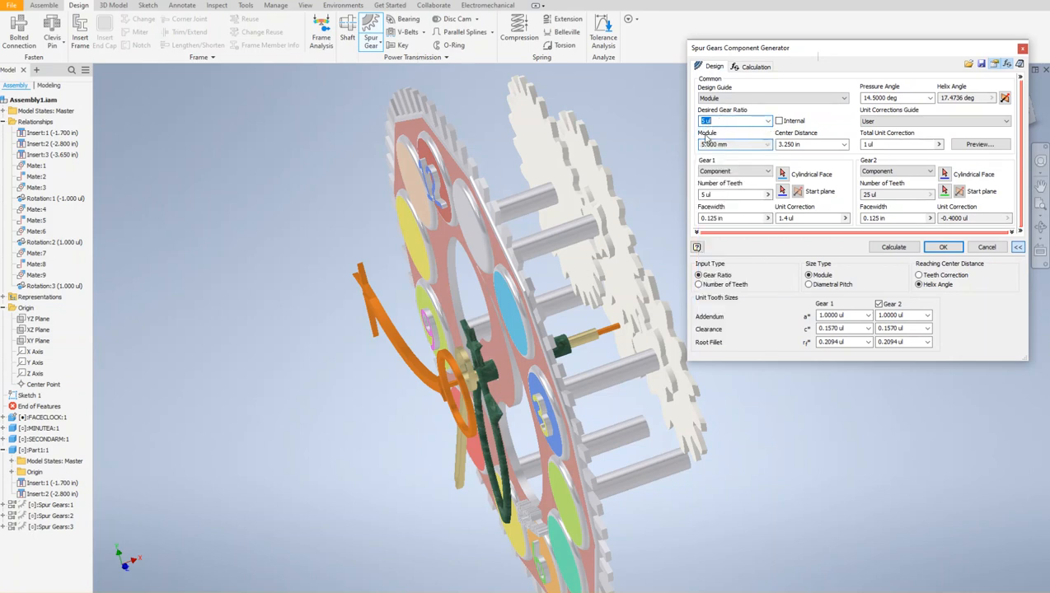
{"action": "type", "text": "1"}
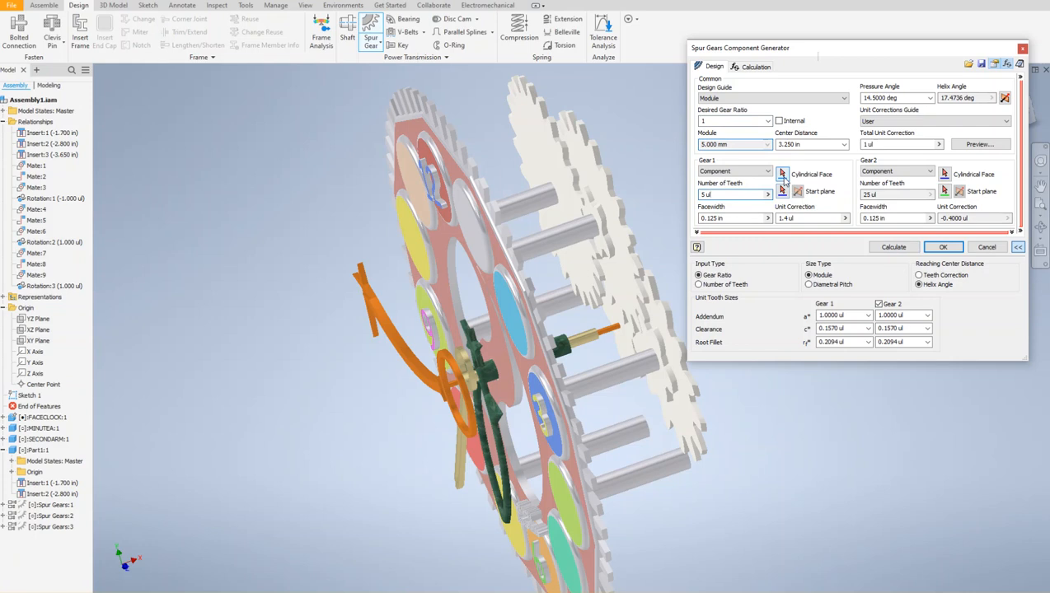
- Assign Gear 1's cylindrical face to the uppermost support post and Gear 2's to the minute hand's shaft
{"action": "left_click", "coordinate": [544, 203]}
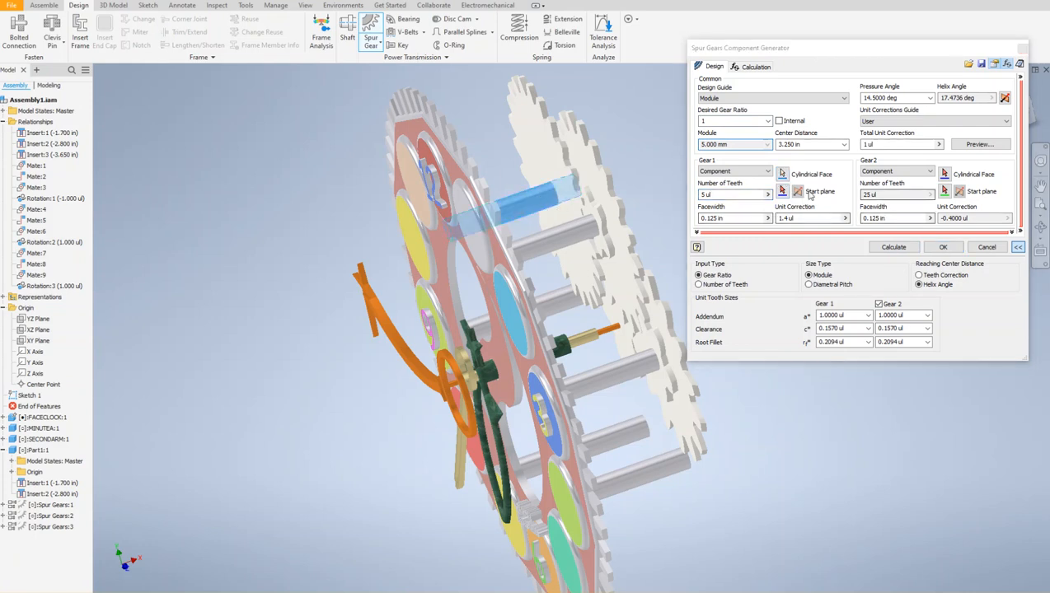
{"action": "left_click", "coordinate": [944, 175]}
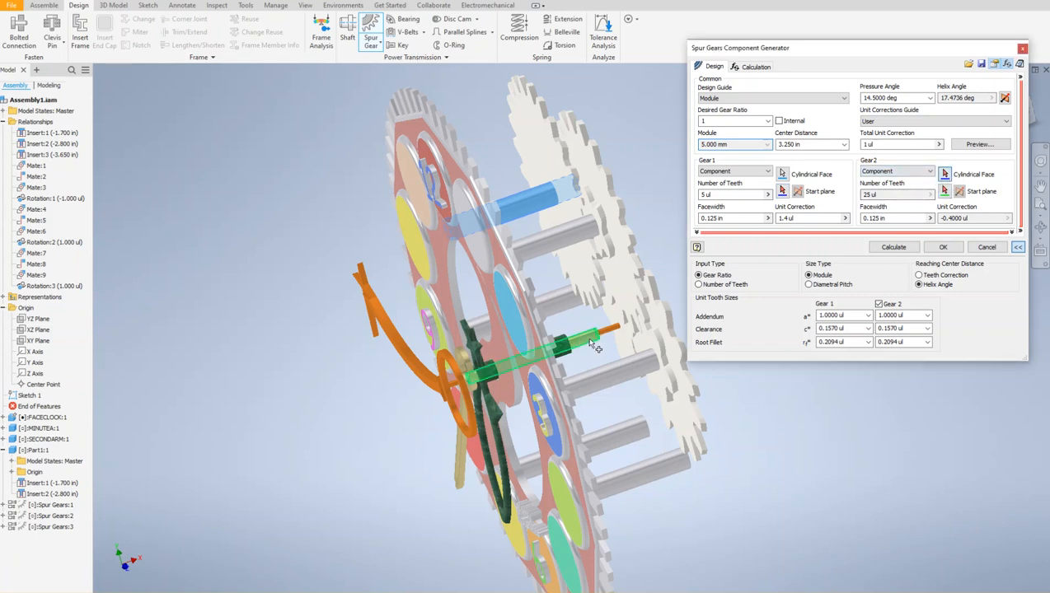
{"action": "left_click", "coordinate": [595, 346]}
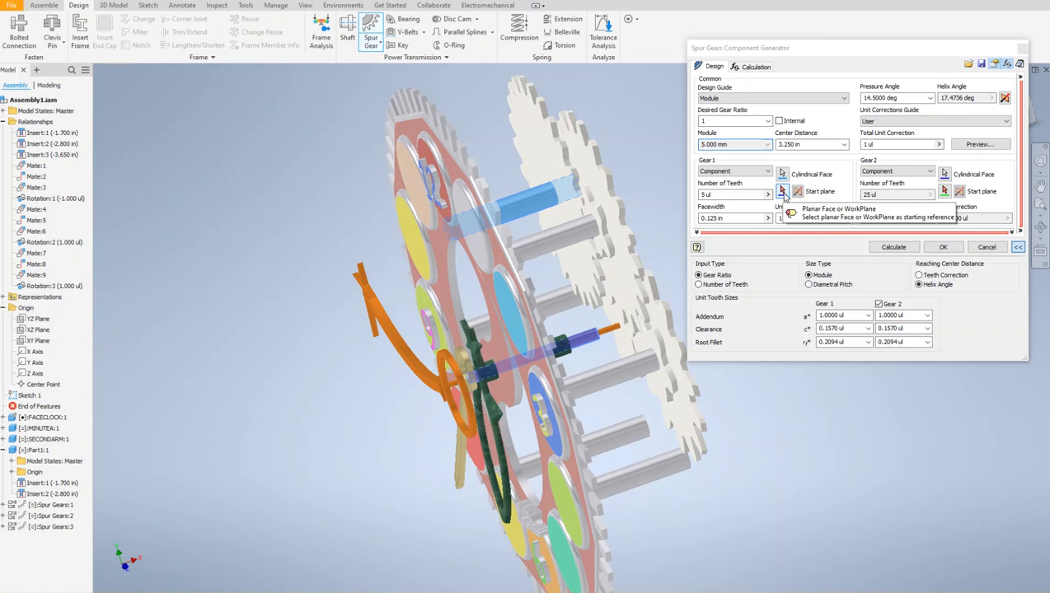
- Set Gear 1's start plane to the rear end face of the minute hand's shaft and check the gear preview
{"action": "left_click", "coordinate": [782, 191]}
{"action": "left_click_drag", "start_coordinate": [880, 56], "coordinate": [841, 24]}
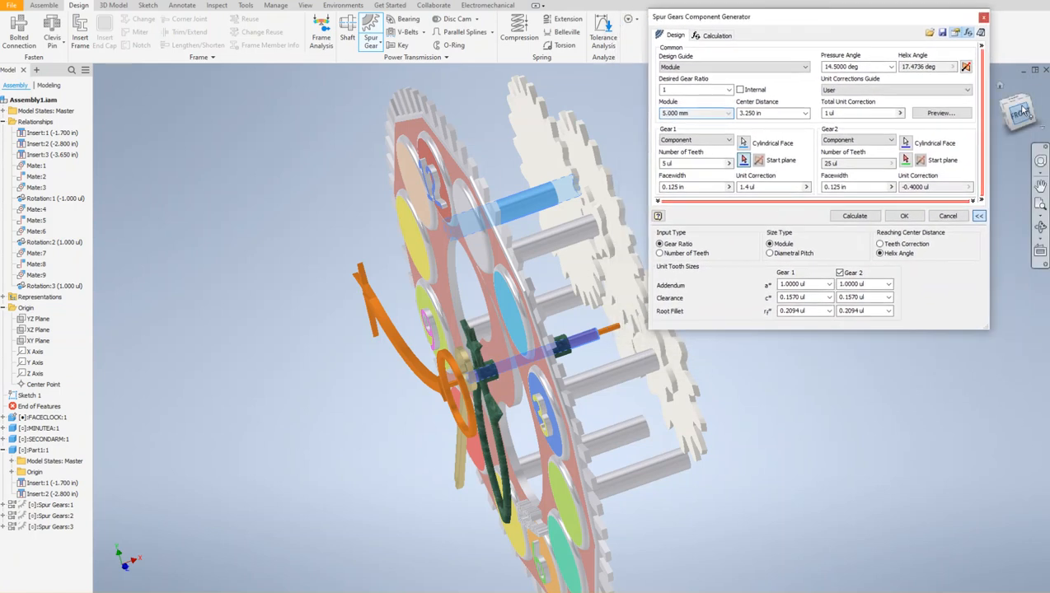
{"action": "left_click_drag", "start_coordinate": [1022, 110], "coordinate": [1004, 145]}
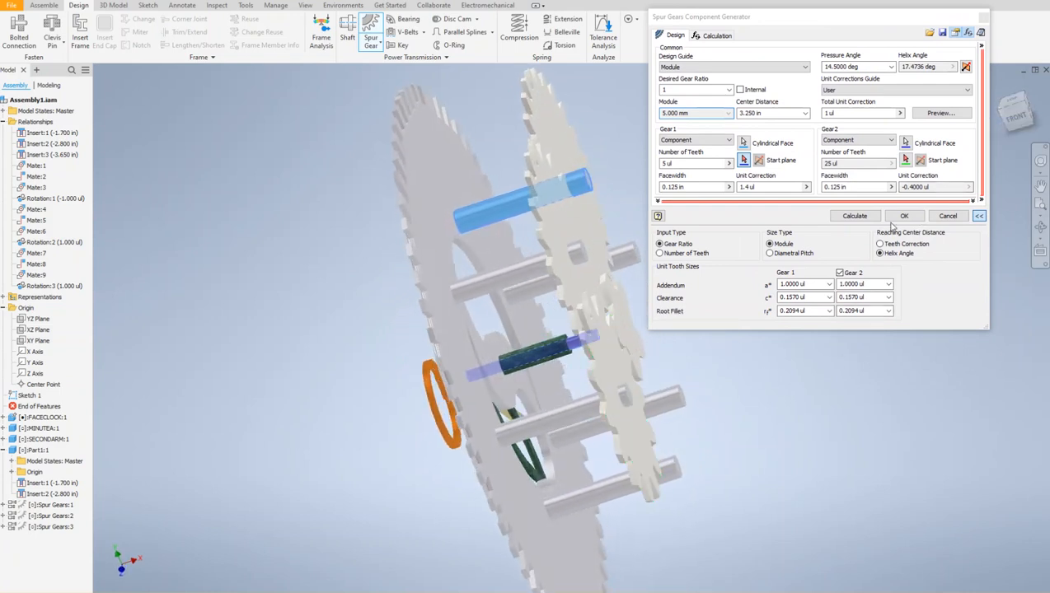
{"action": "left_click_drag", "start_coordinate": [1011, 122], "coordinate": [1040, 112]}
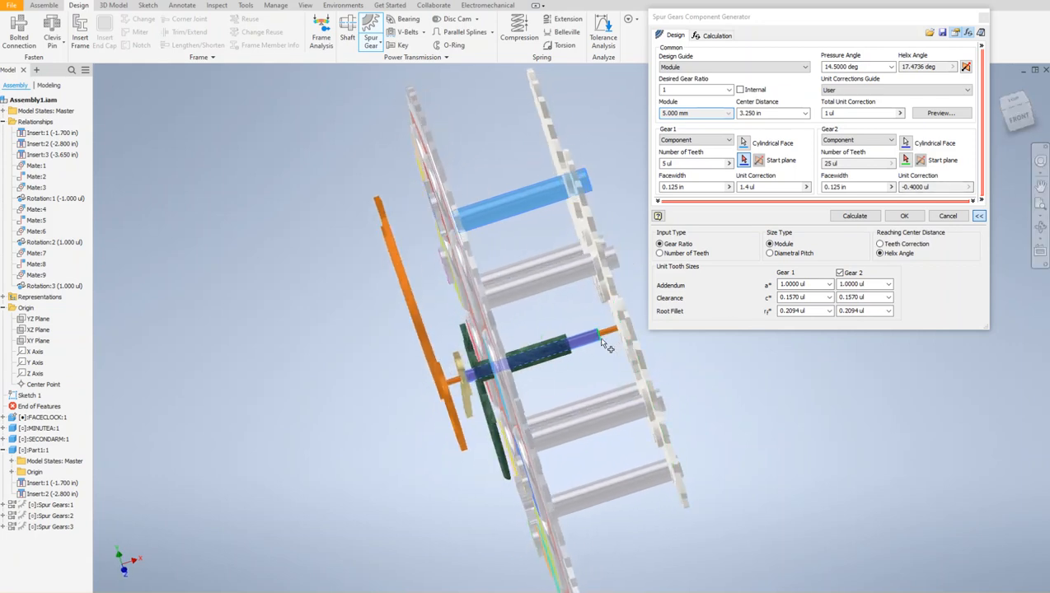
{"action": "left_click", "coordinate": [606, 343]}
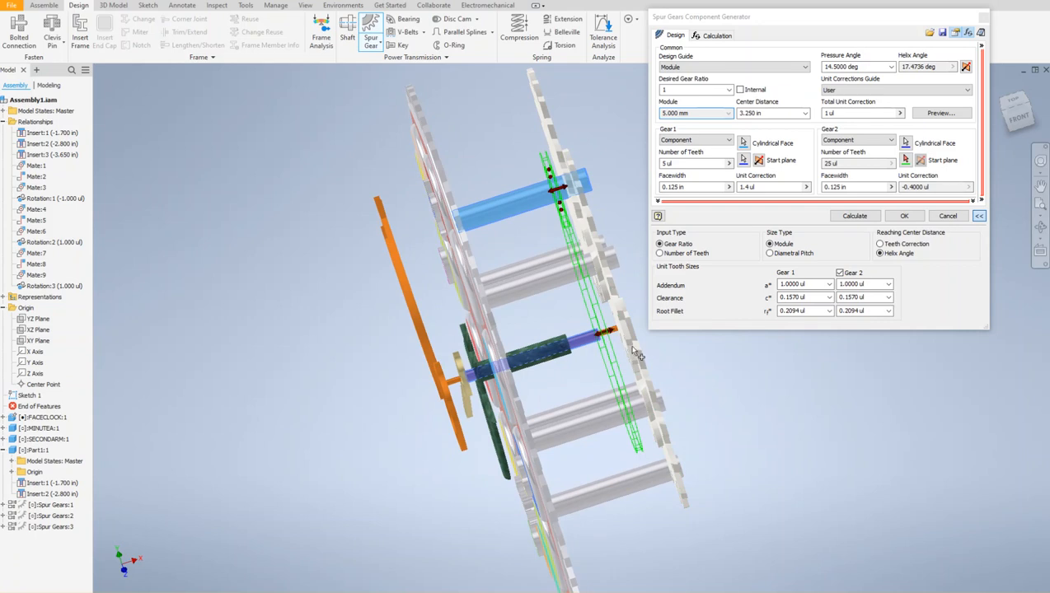
{"action": "left_click", "coordinate": [1020, 120]}
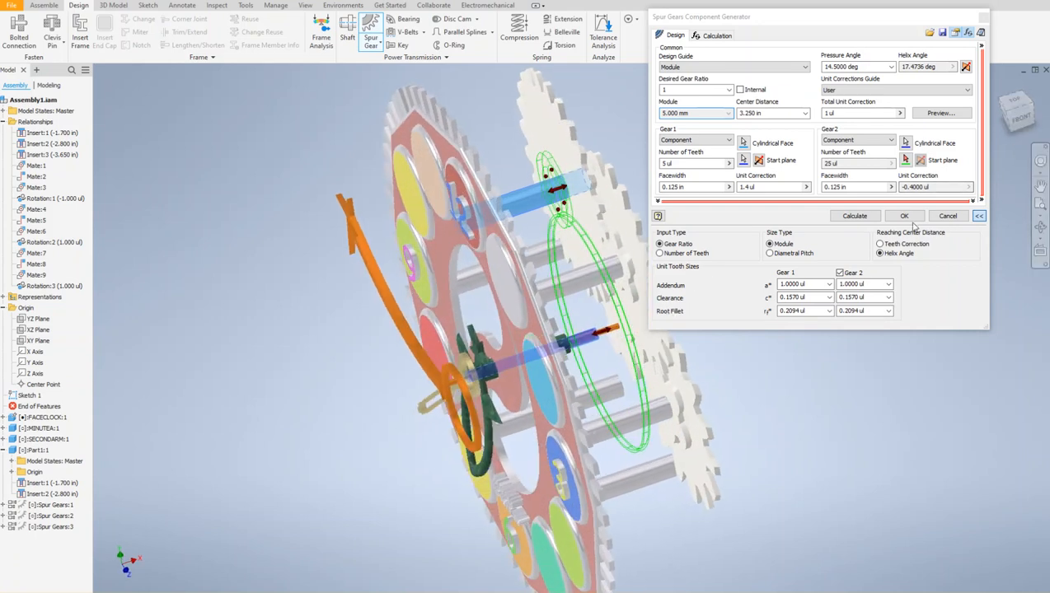
- Calculate and generate the new spur gear pair with the proposed file names, accepting the design despite its calculation messages
{"action": "left_click", "coordinate": [857, 216]}
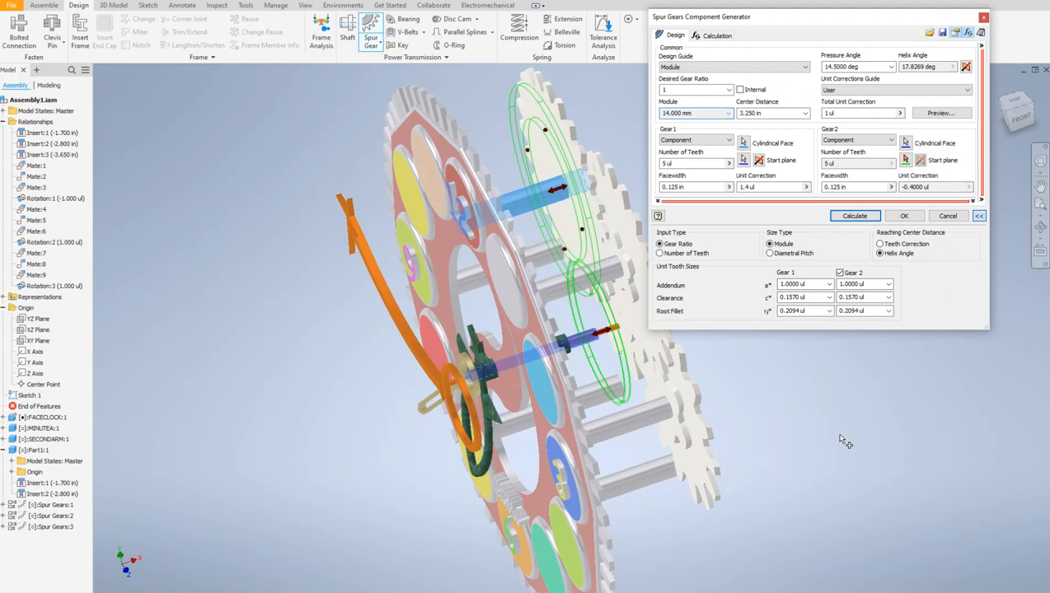
{"action": "left_click", "coordinate": [903, 215]}
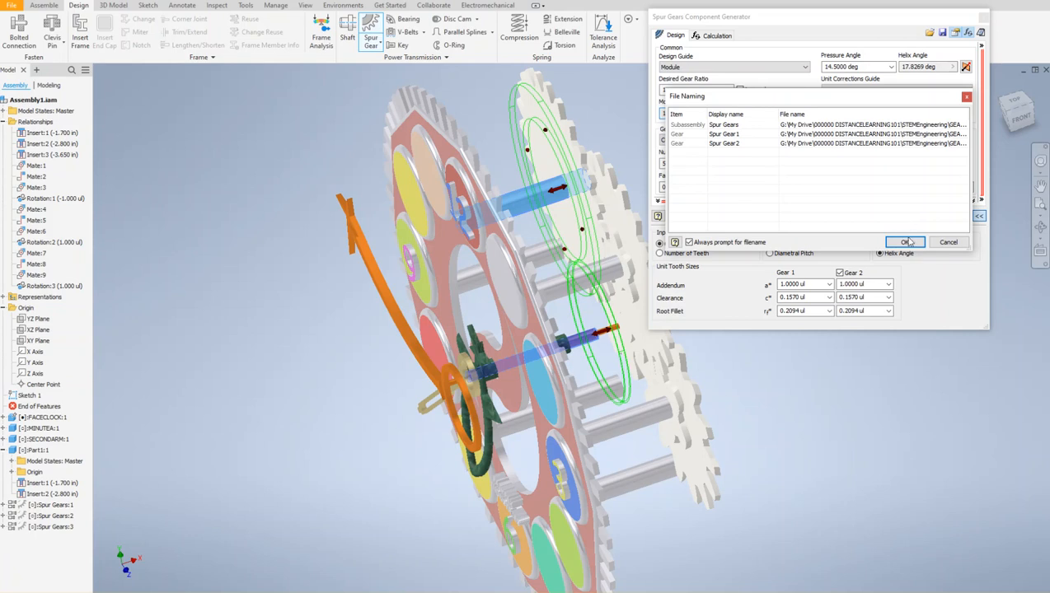
{"action": "left_click", "coordinate": [904, 242]}
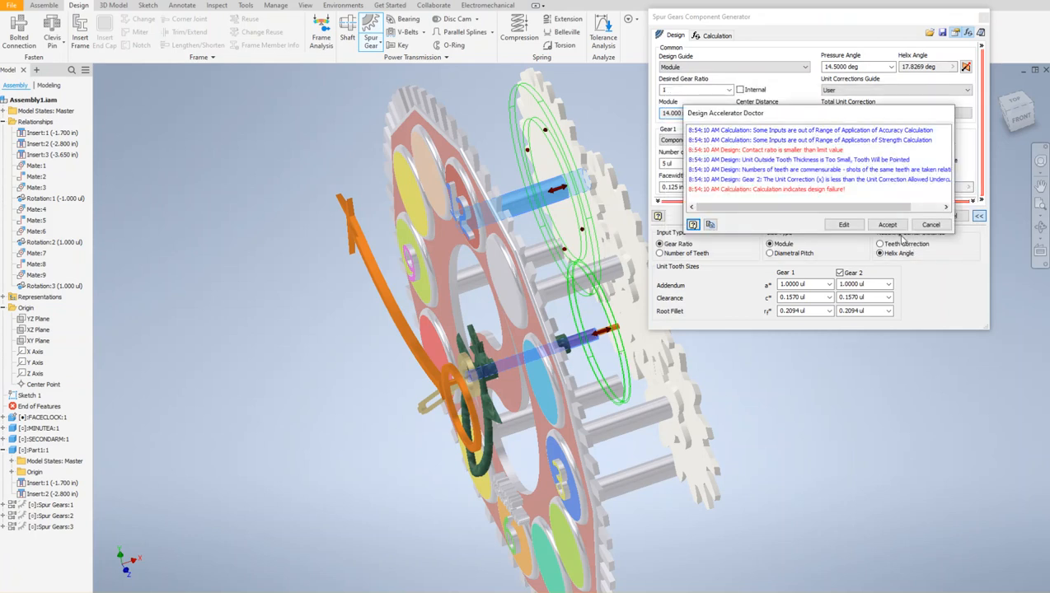
{"action": "left_click", "coordinate": [888, 224]}
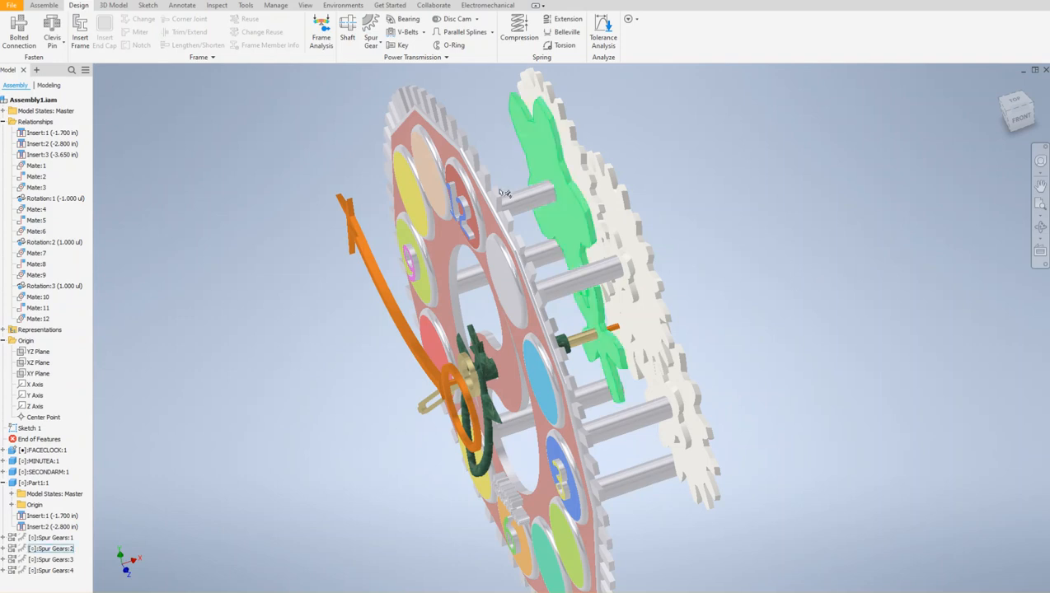
- Swing the second hand upward and drag both gears of the new pair to check whether they rotate together
{"action": "left_click", "coordinate": [349, 219]}
{"action": "mouse_move", "coordinate": [349, 219]}
{"action": "left_mouse_down"}
{"action": "mouse_move", "coordinate": [370, 209]}
{"action": "mouse_move", "coordinate": [380, 172]}
{"action": "mouse_move", "coordinate": [366, 206]}
{"action": "mouse_move", "coordinate": [351, 200]}
{"action": "left_mouse_up"}
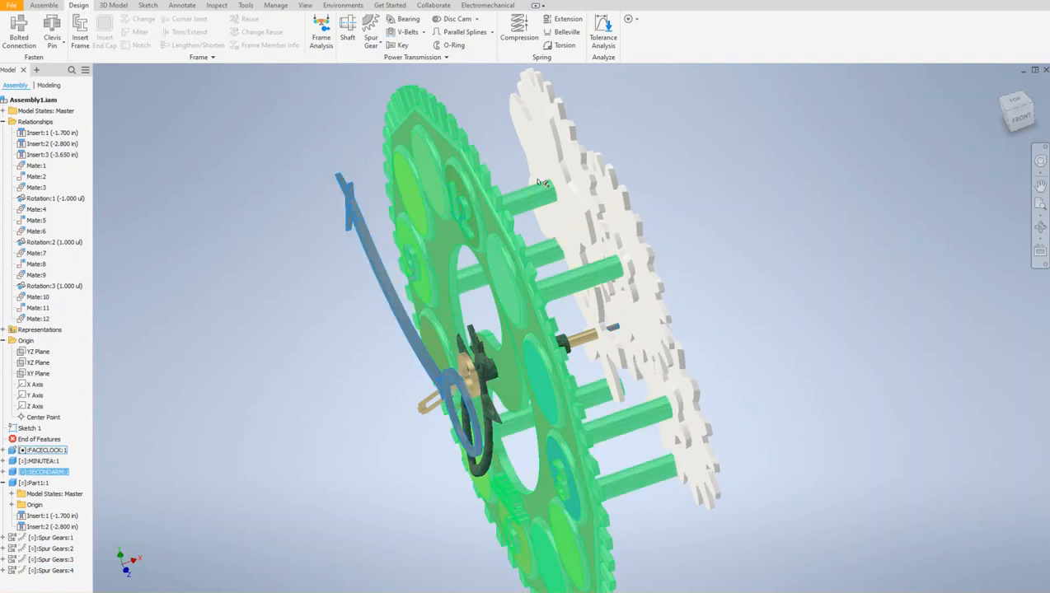
{"action": "left_click_drag", "start_coordinate": [543, 128], "coordinate": [567, 149]}
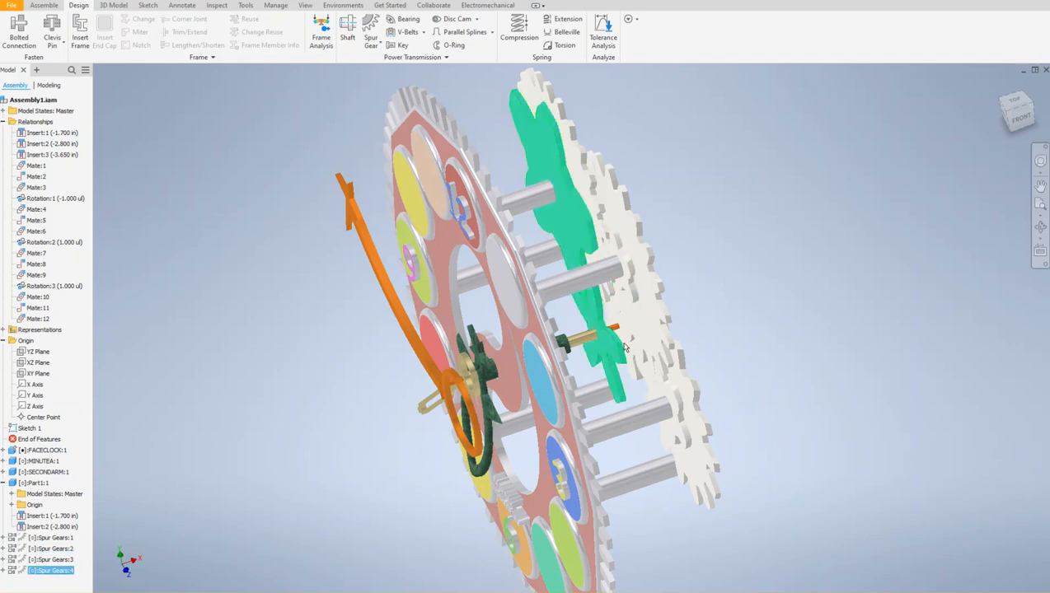
{"action": "left_click_drag", "start_coordinate": [610, 347], "coordinate": [619, 352]}
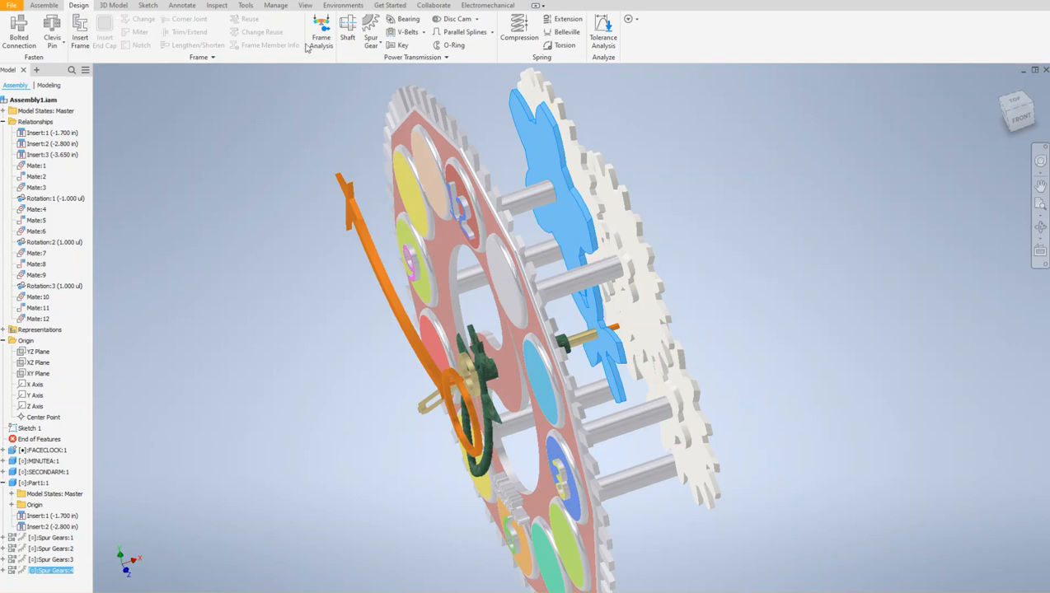
- Start a rotation motion constraint between the new front gear on the uppermost post and the gear directly behind it
{"action": "left_click", "coordinate": [44, 6]}
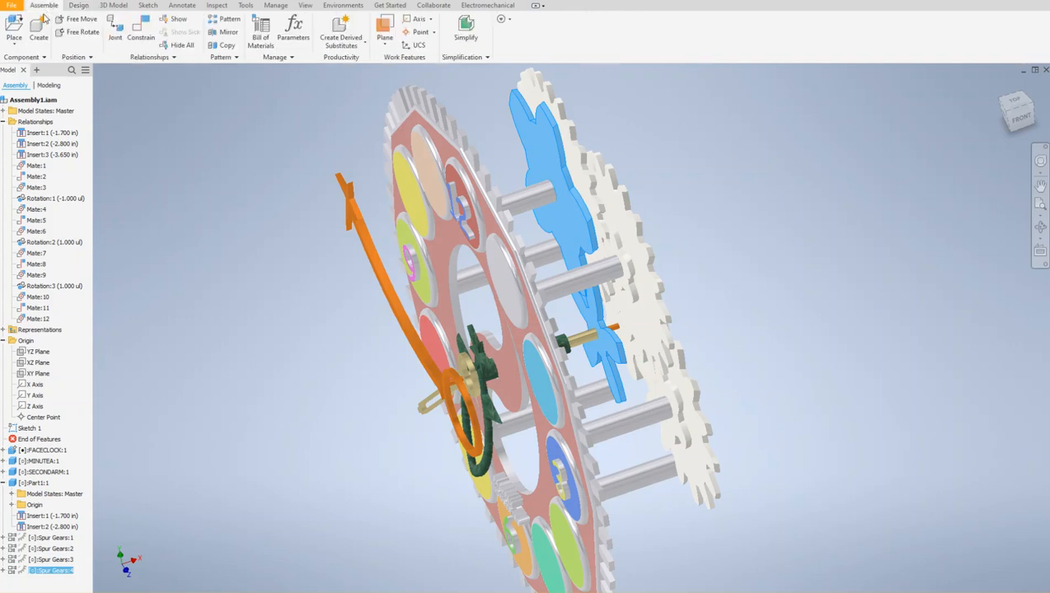
{"action": "left_click", "coordinate": [140, 37]}
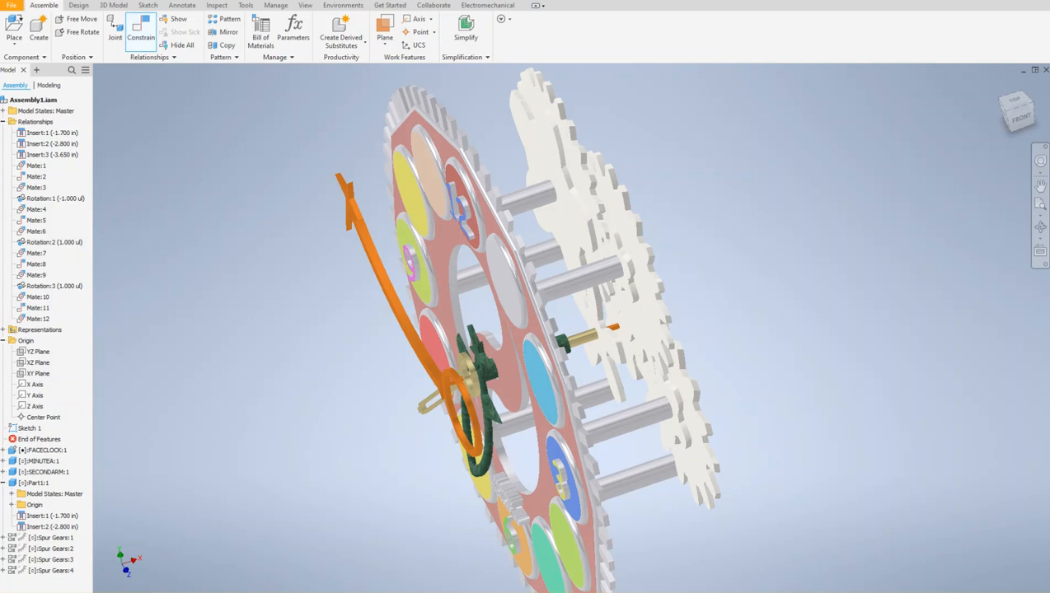
{"action": "left_click_drag", "start_coordinate": [101, 130], "coordinate": [222, 253]}
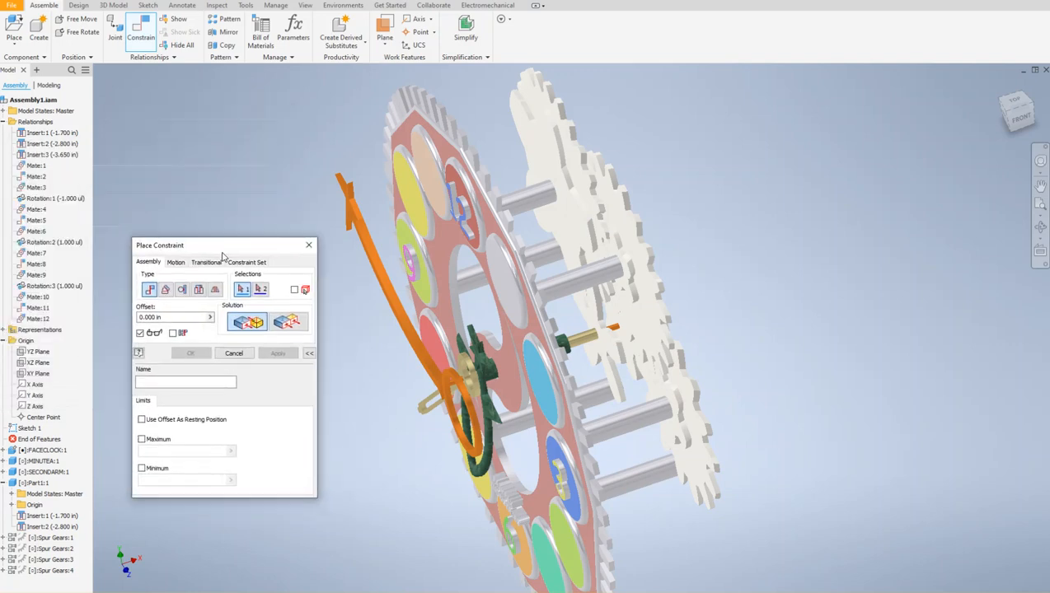
{"action": "left_click", "coordinate": [173, 264]}
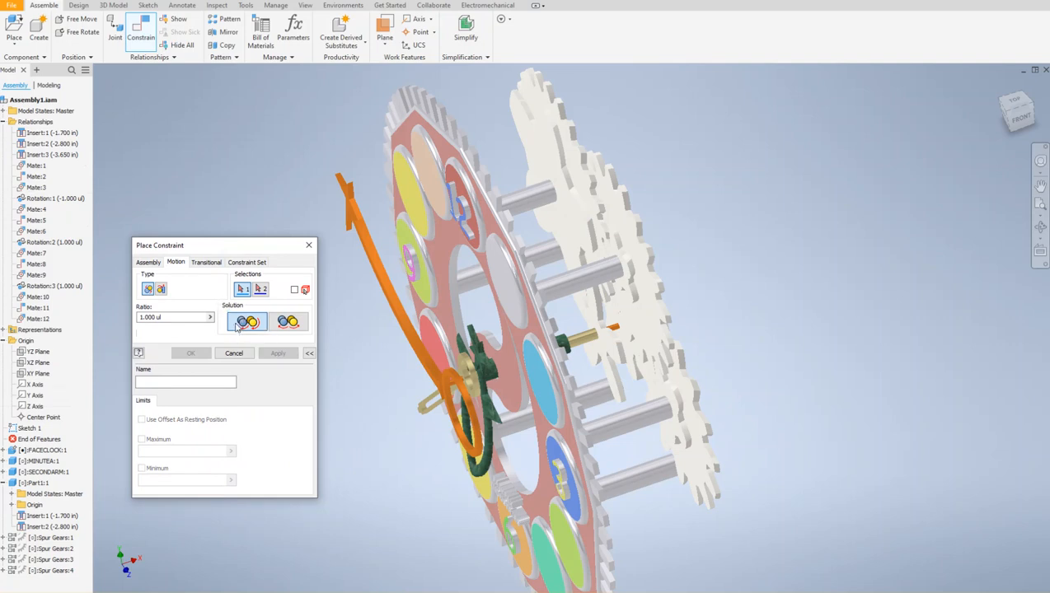
{"action": "left_click", "coordinate": [550, 164]}
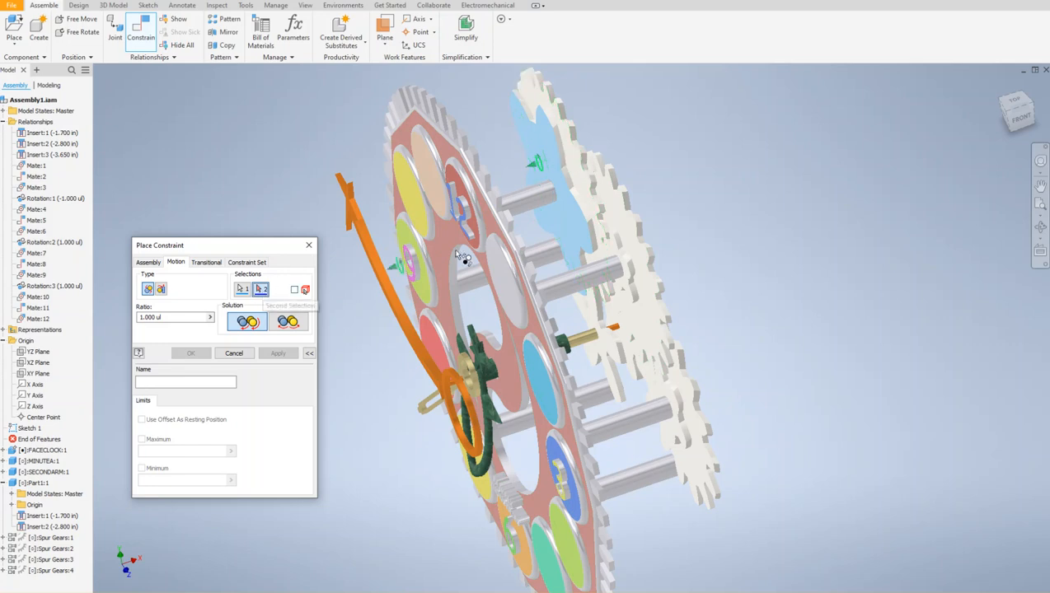
{"action": "left_click", "coordinate": [578, 162]}
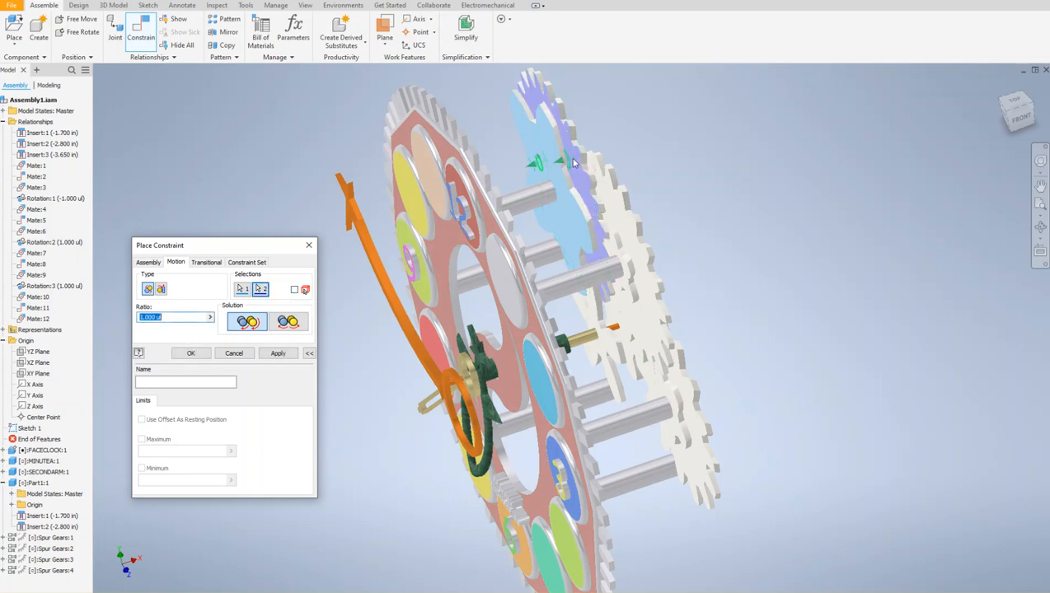
- Apply the rotation constraint with the reverse solution at a ratio of 1, and turn the rear gear to test it
{"action": "left_click", "coordinate": [292, 323]}
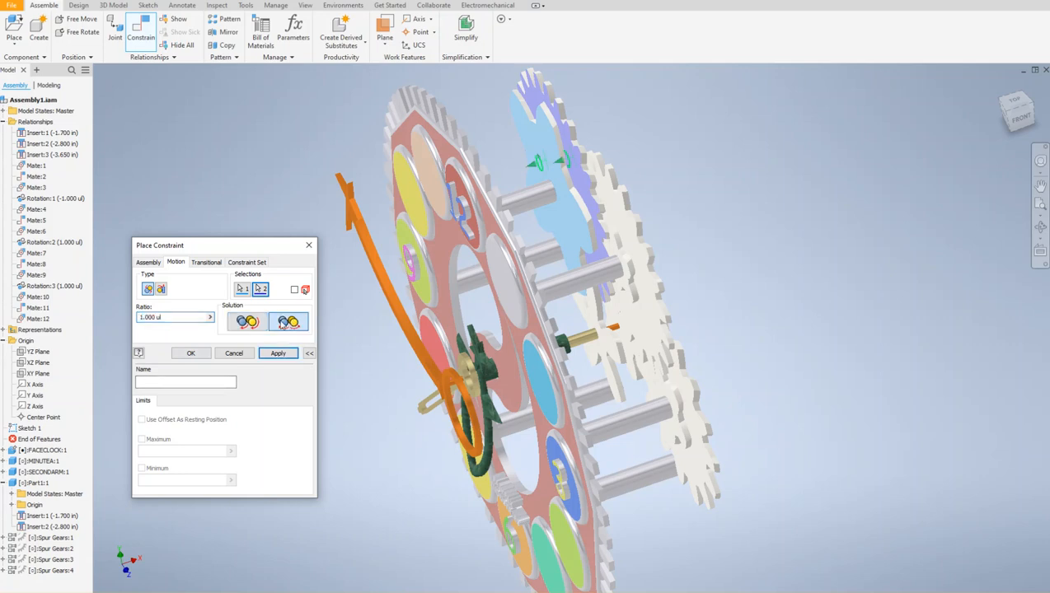
{"action": "left_click", "coordinate": [248, 322]}
{"action": "left_click", "coordinate": [287, 323]}
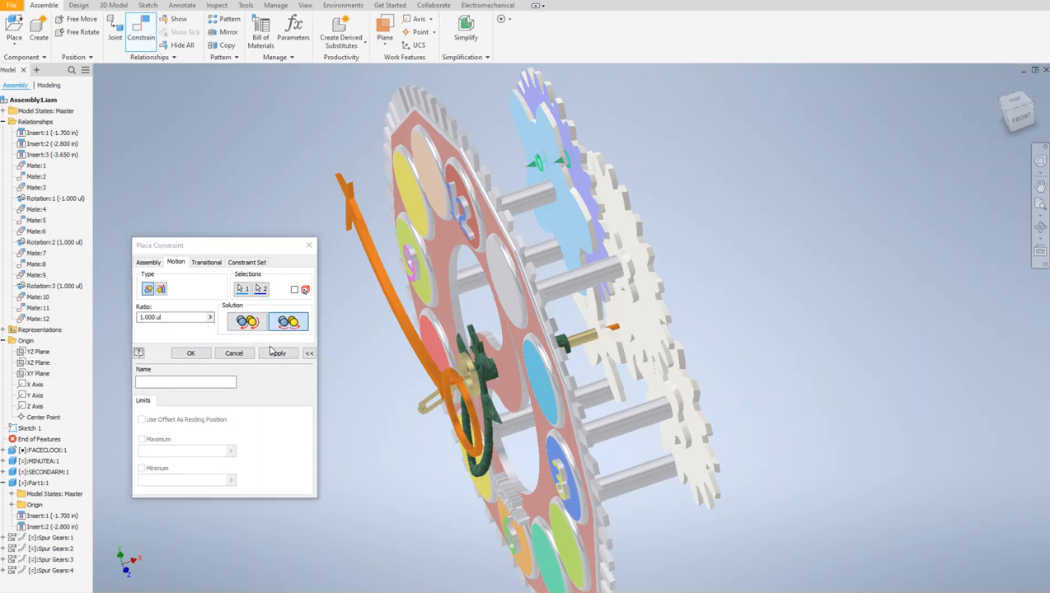
{"action": "left_click", "coordinate": [278, 353]}
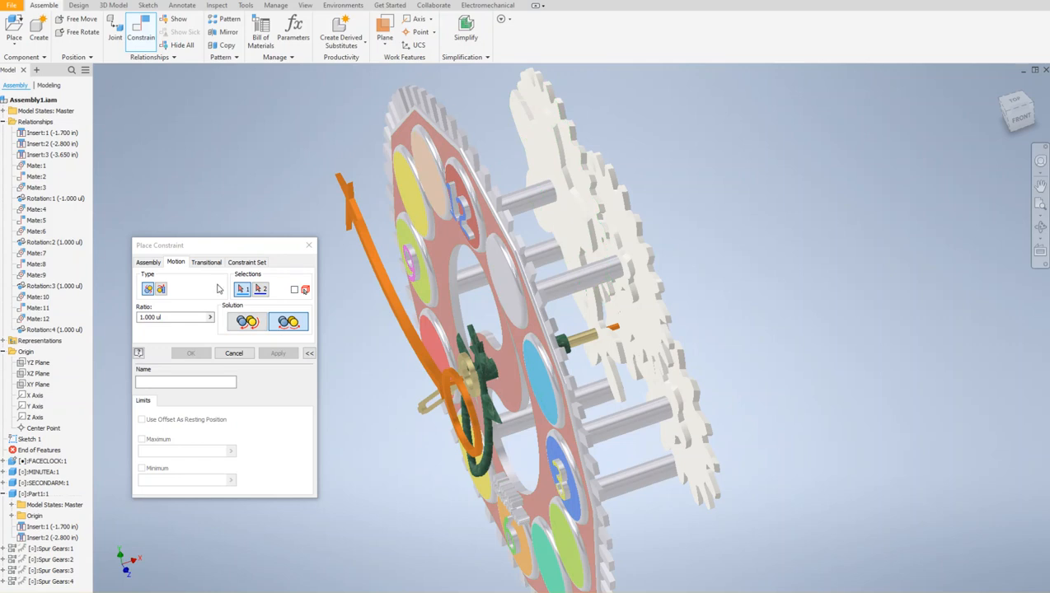
{"action": "left_click", "coordinate": [309, 244]}
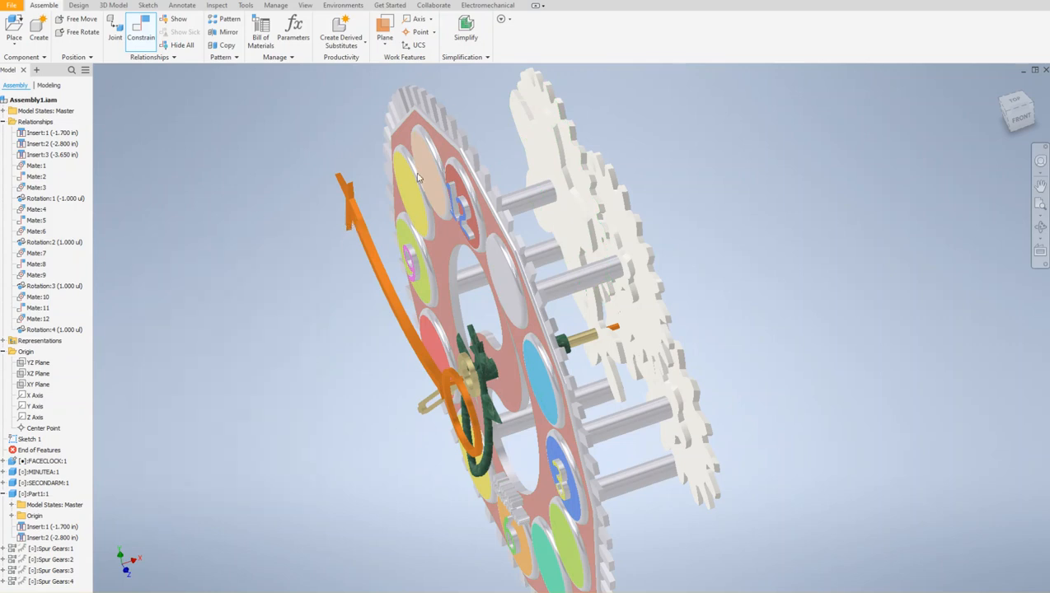
{"action": "left_click_drag", "start_coordinate": [535, 91], "coordinate": [546, 93]}
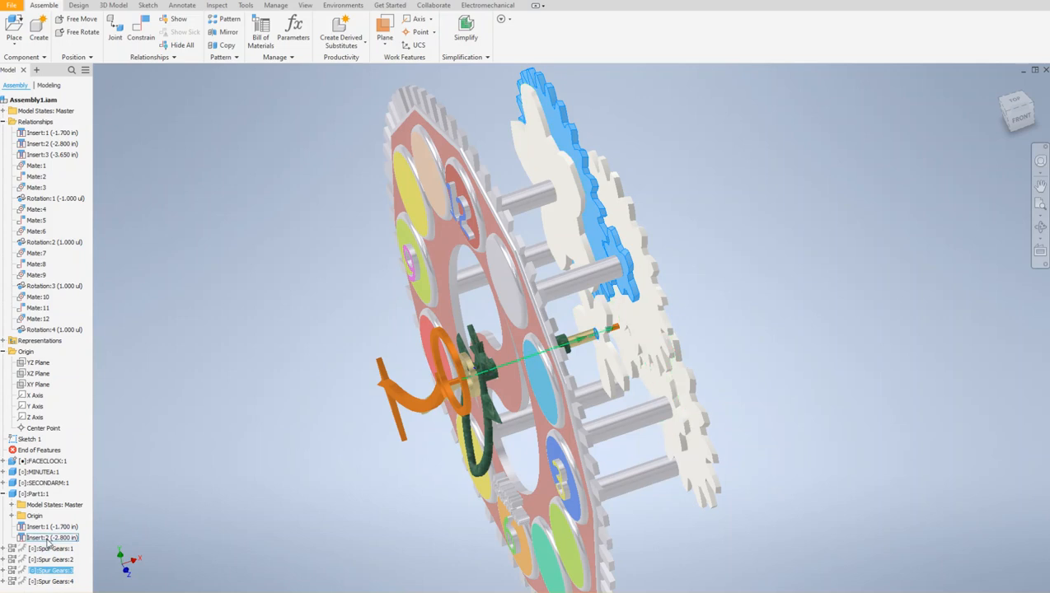
- Start another rotation motion constraint for the gears on the uppermost post with a ratio of 1
{"action": "left_click", "coordinate": [541, 153]}
{"action": "right_click", "coordinate": [542, 153]}
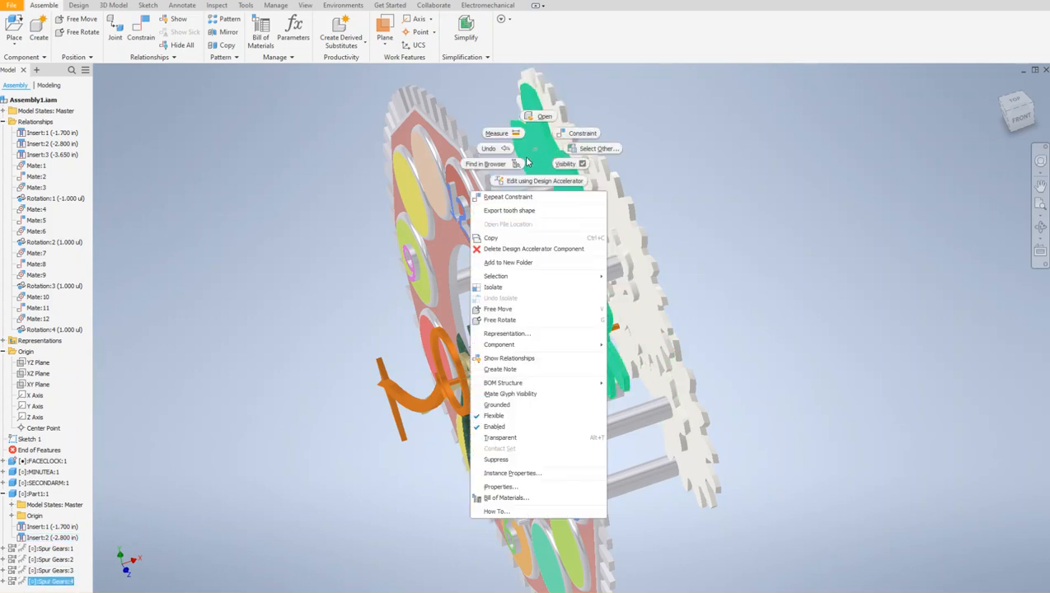
{"action": "left_click", "coordinate": [494, 200]}
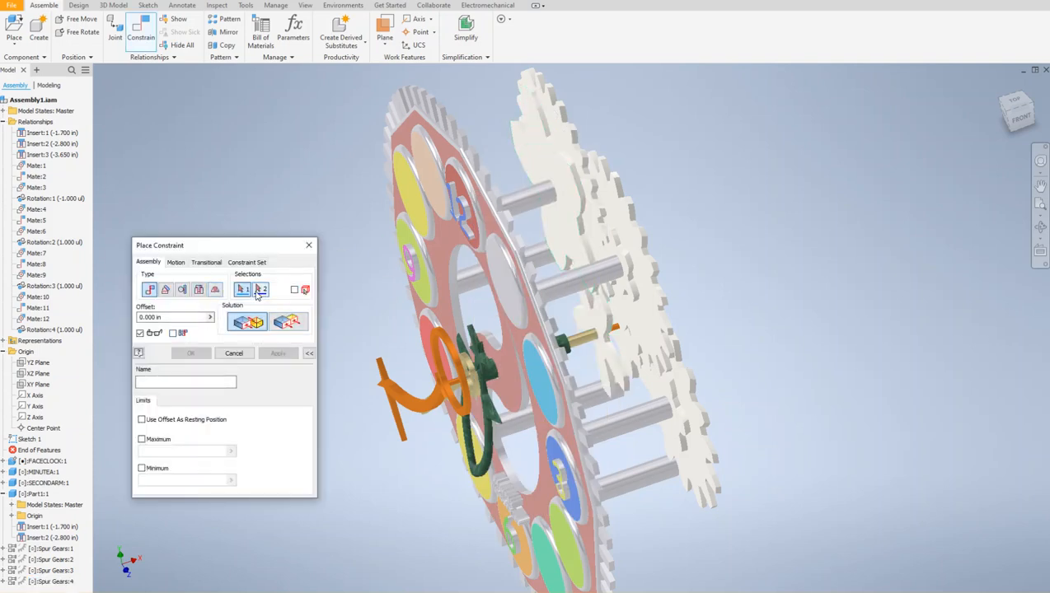
{"action": "left_click", "coordinate": [178, 263]}
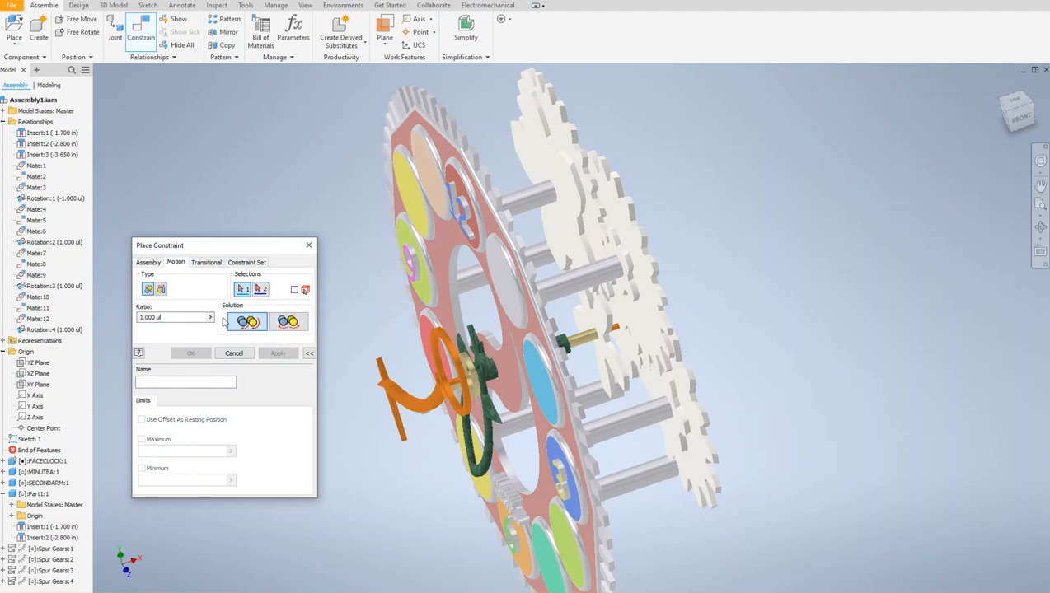
{"action": "double_click", "coordinate": [173, 319]}
{"action": "type", "text": "-1"}
{"action": "left_click_drag", "start_coordinate": [166, 317], "coordinate": [66, 312]}
{"action": "type", "text": "1"}
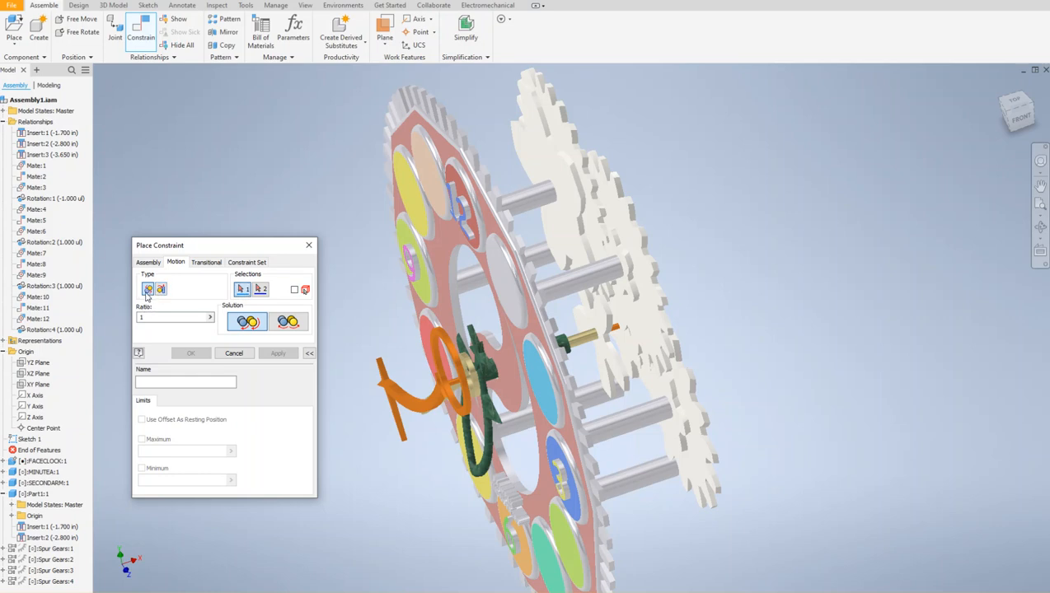
- Apply the forward rotation constraint from the rear gear to the new front gear on the uppermost post
{"action": "left_click", "coordinate": [571, 141]}
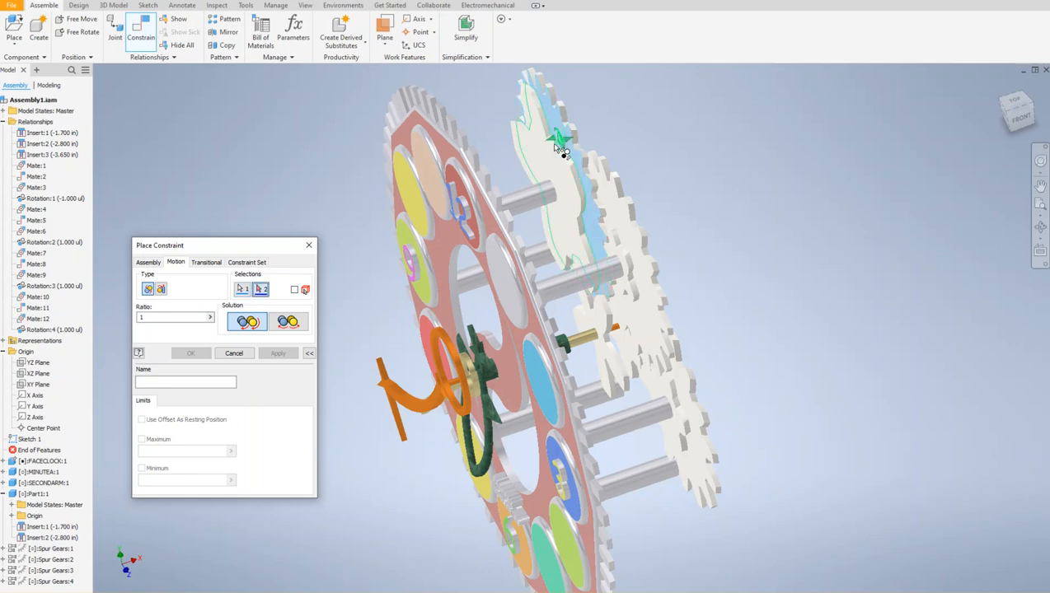
{"action": "left_click", "coordinate": [546, 153]}
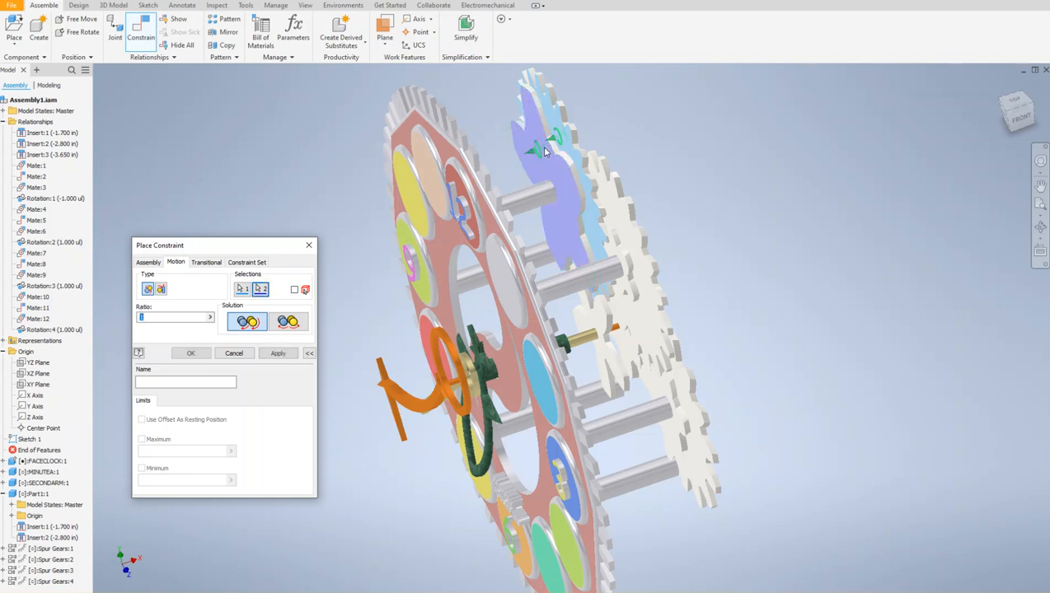
{"action": "left_click", "coordinate": [275, 354]}
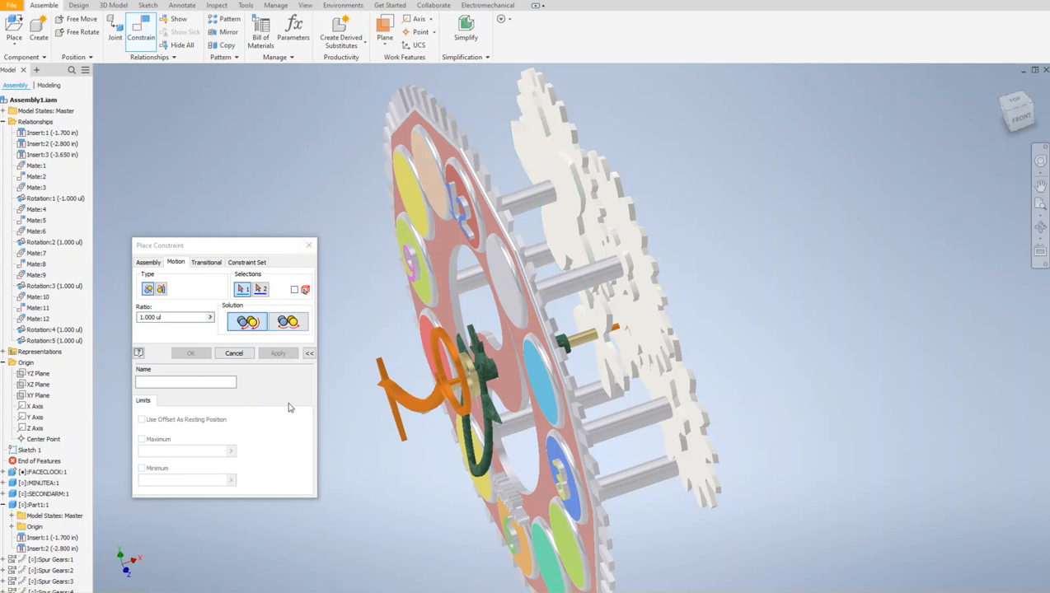
{"action": "left_click", "coordinate": [309, 245]}
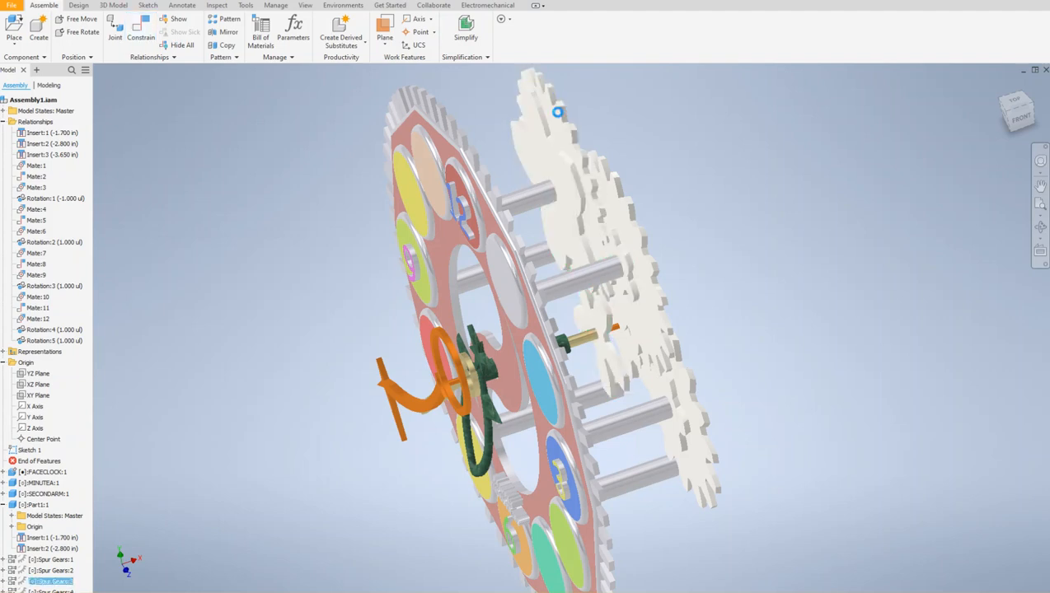
- Try turning the new front gear, the gear behind it and the gear on the minute hand's shaft to test the constraints
{"action": "left_click", "coordinate": [546, 139]}
{"action": "left_click_drag", "start_coordinate": [546, 137], "coordinate": [562, 252]}
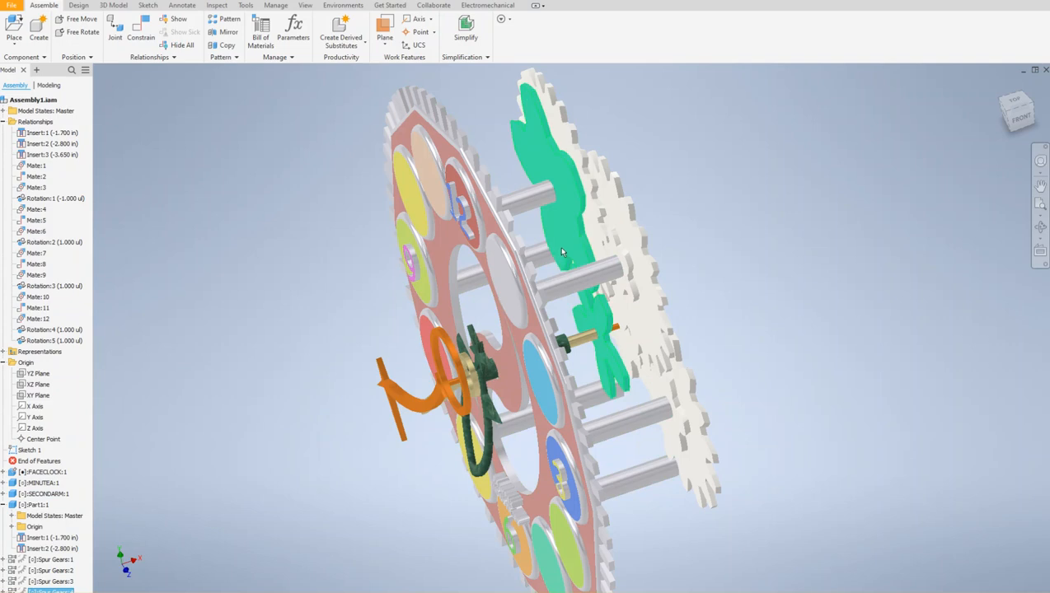
{"action": "left_click", "coordinate": [553, 125]}
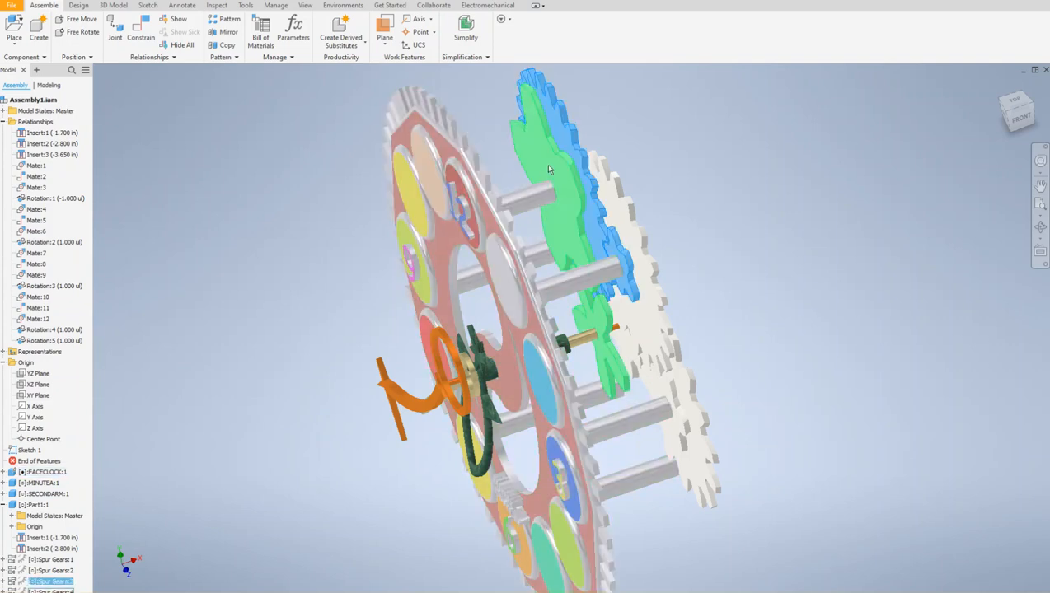
{"action": "left_click", "coordinate": [607, 313]}
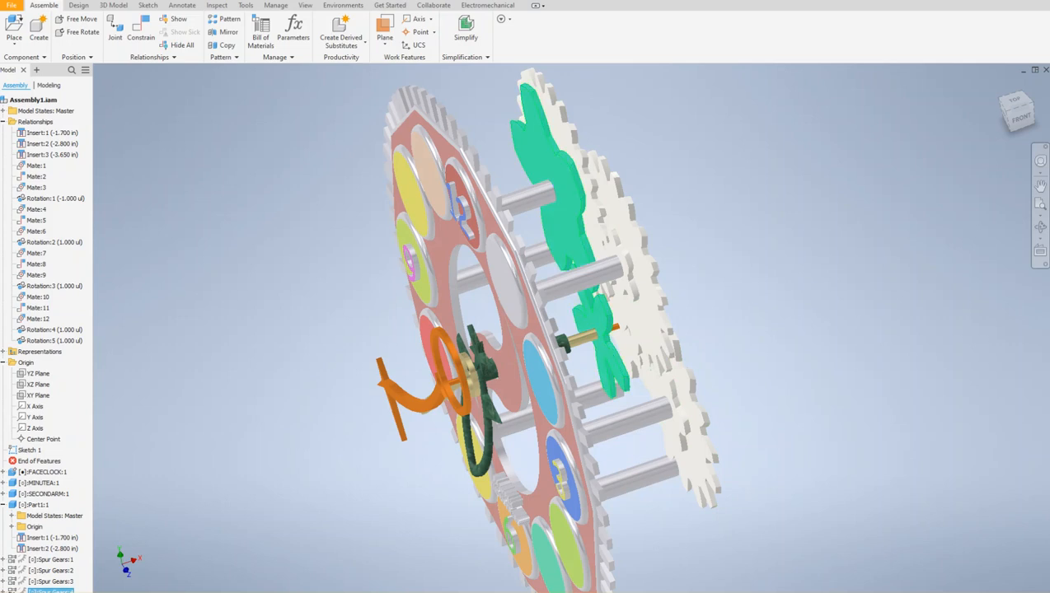
- Delete the earlier reverse constraint Rotation:4 from the new spur gear pair
{"action": "scroll", "coordinate": [46, 561], "scroll_direction": "down", "scroll_amount": 3}
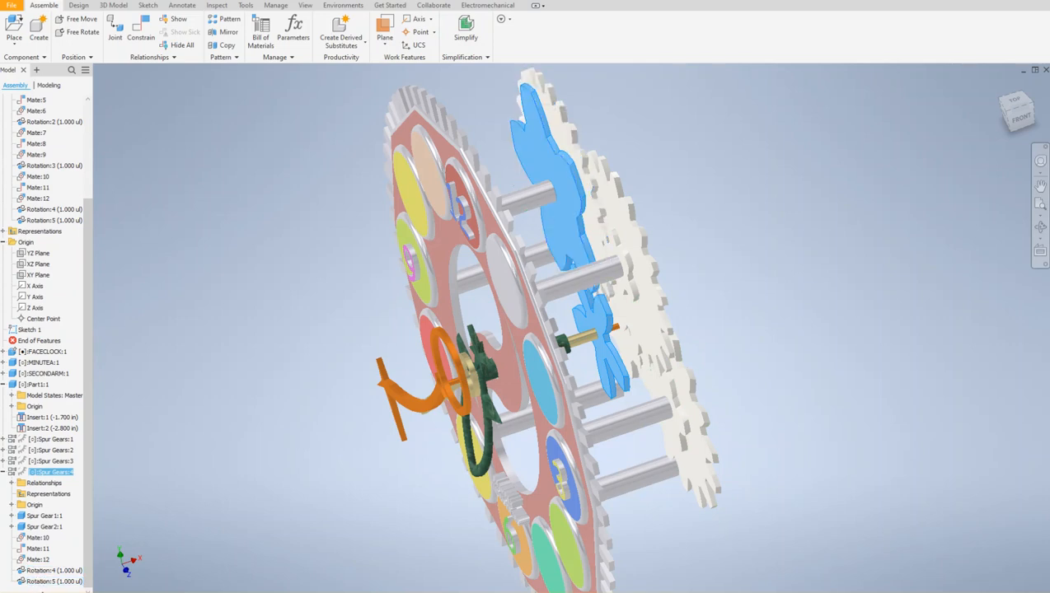
{"action": "right_click", "coordinate": [50, 584]}
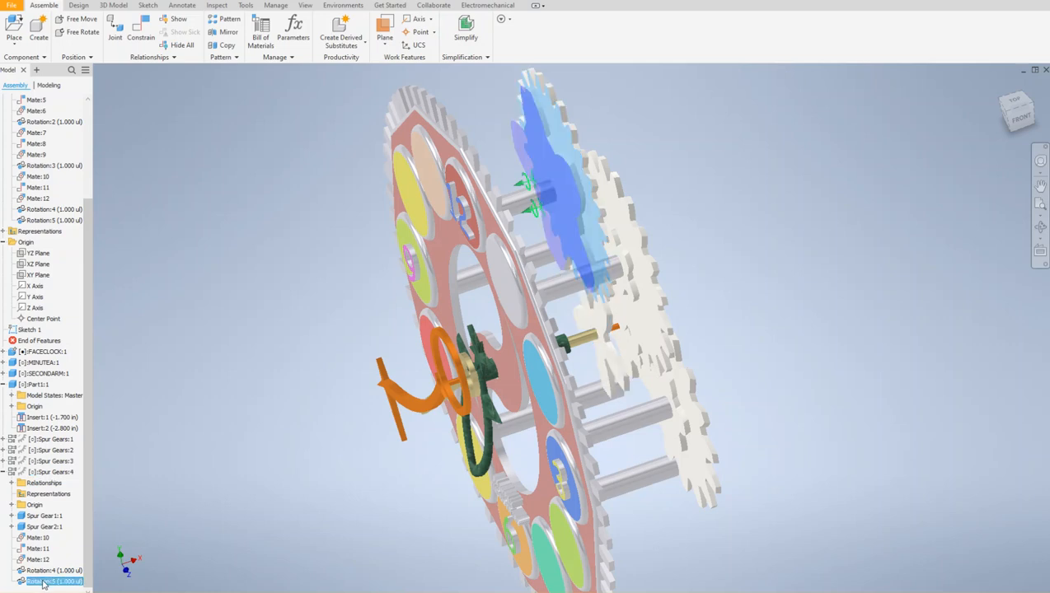
{"action": "left_click", "coordinate": [171, 494]}
{"action": "right_click", "coordinate": [30, 570]}
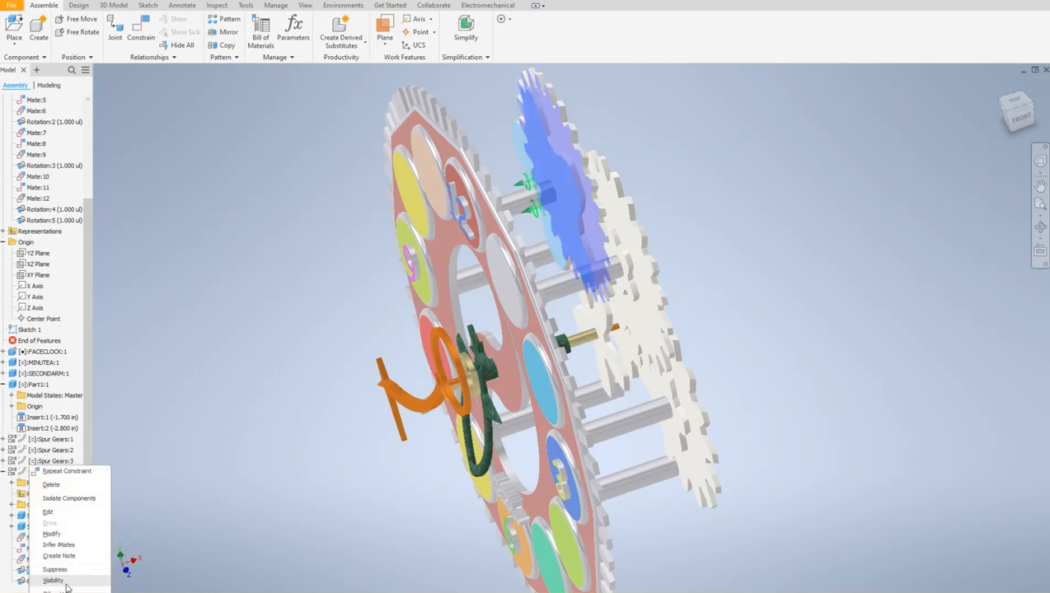
{"action": "left_click", "coordinate": [51, 485]}
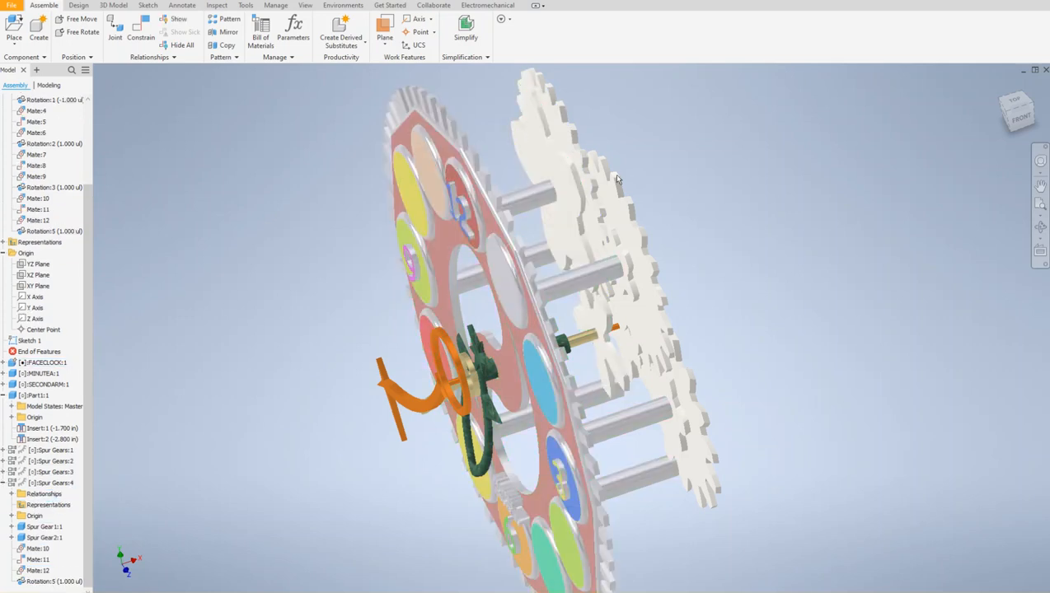
- Drag the new front gear and swing the second hand around the face to check that the gear train turns
{"action": "left_click_drag", "start_coordinate": [548, 160], "coordinate": [543, 207]}
{"action": "left_click_drag", "start_coordinate": [483, 465], "coordinate": [384, 379]}
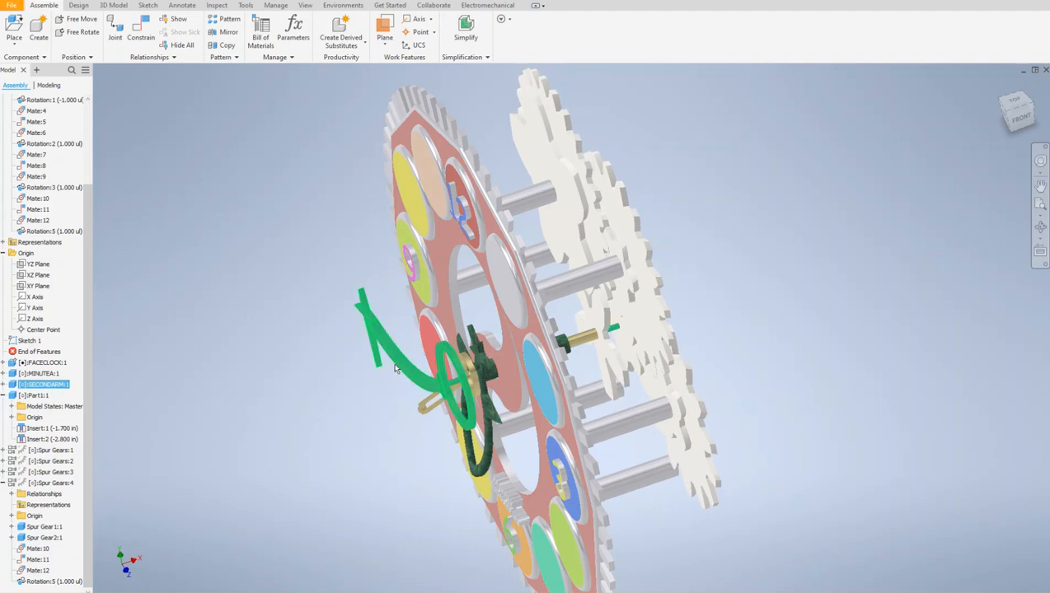
{"action": "left_click_drag", "start_coordinate": [384, 332], "coordinate": [315, 370]}
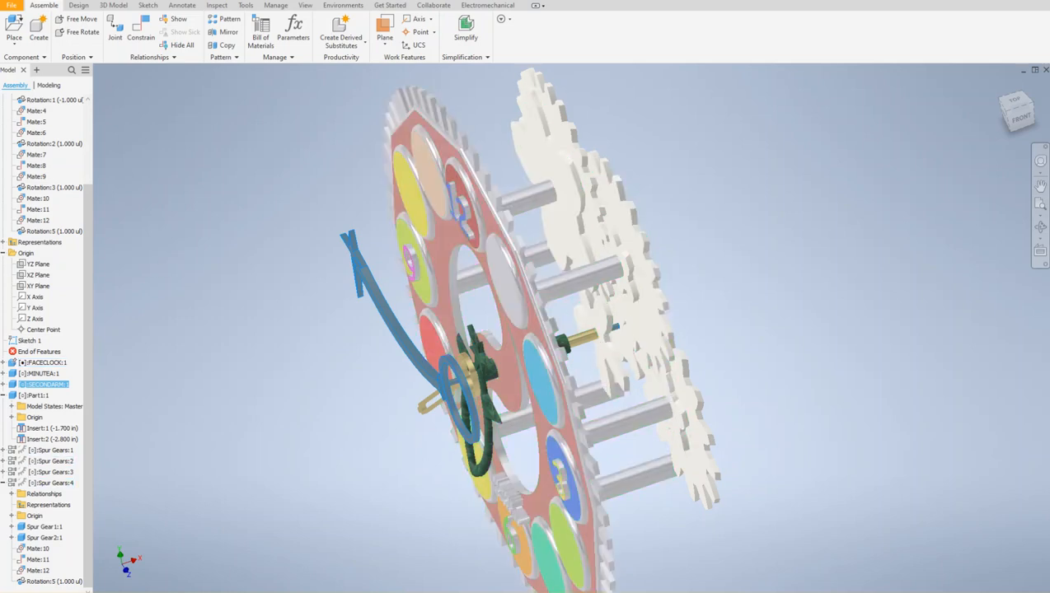
{"action": "left_click", "coordinate": [141, 32]}
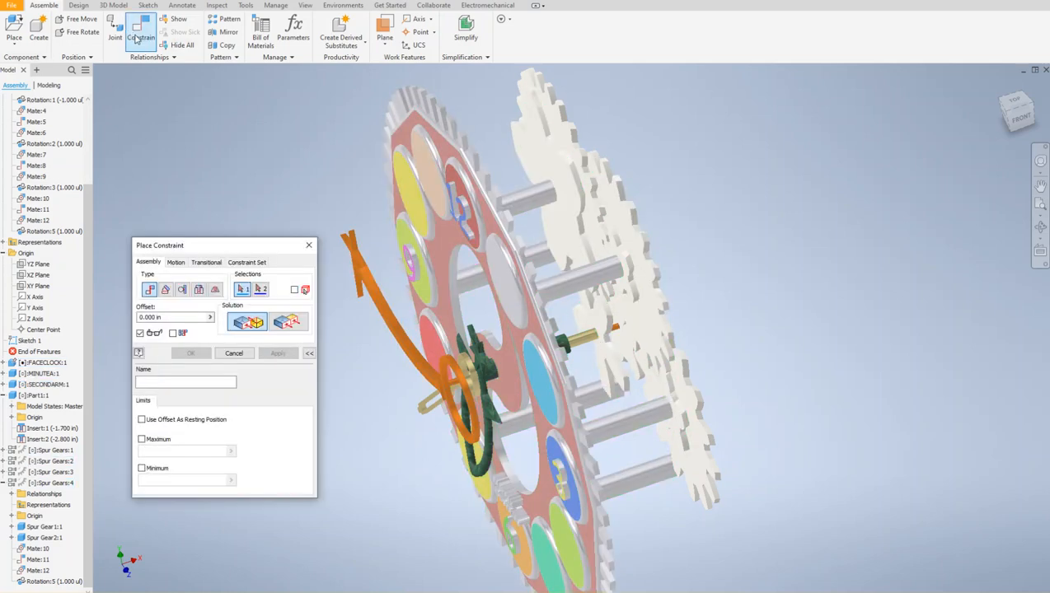
{"action": "left_click", "coordinate": [176, 262]}
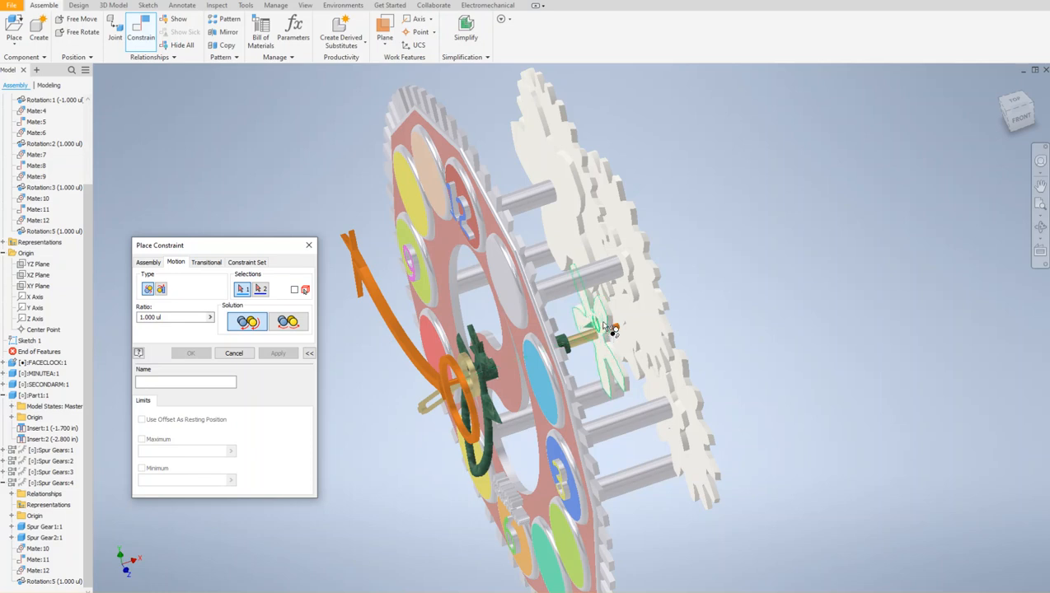
{"action": "right_click", "coordinate": [604, 326]}
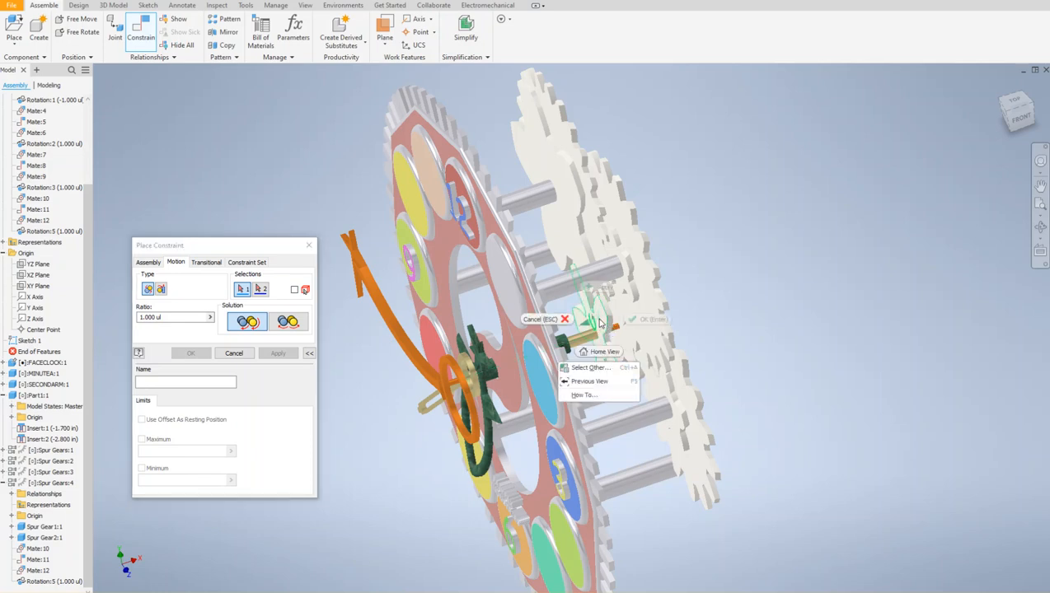
{"action": "left_click", "coordinate": [289, 325]}
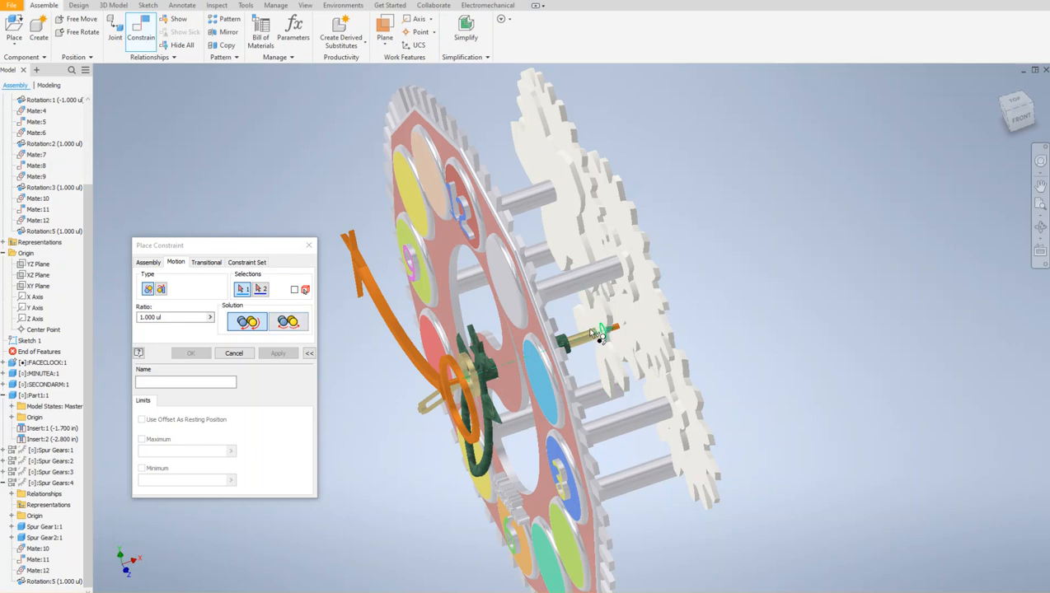
{"action": "left_click", "coordinate": [607, 325]}
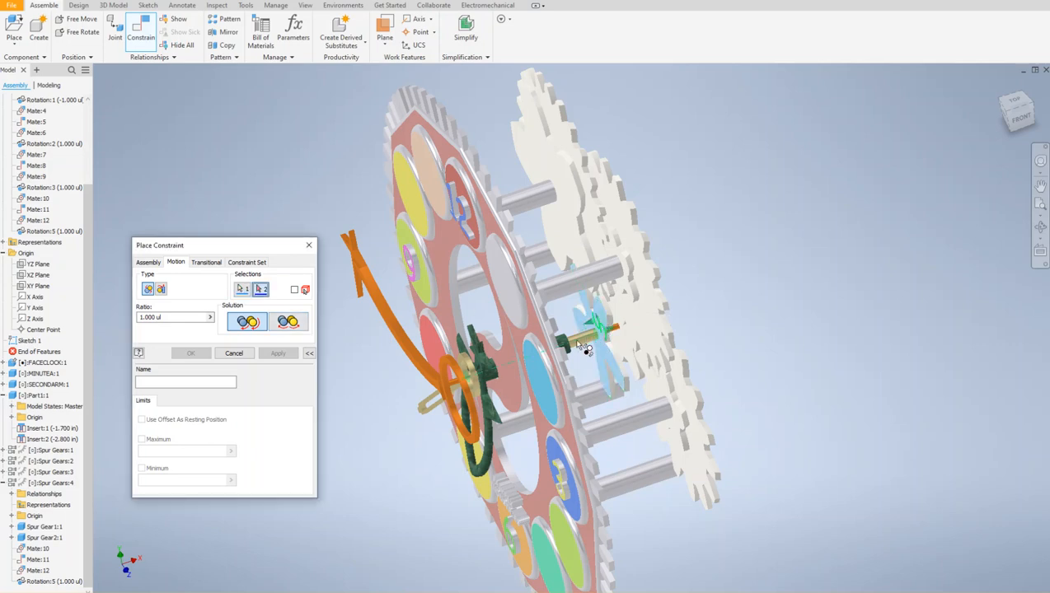
{"action": "left_click", "coordinate": [245, 326]}
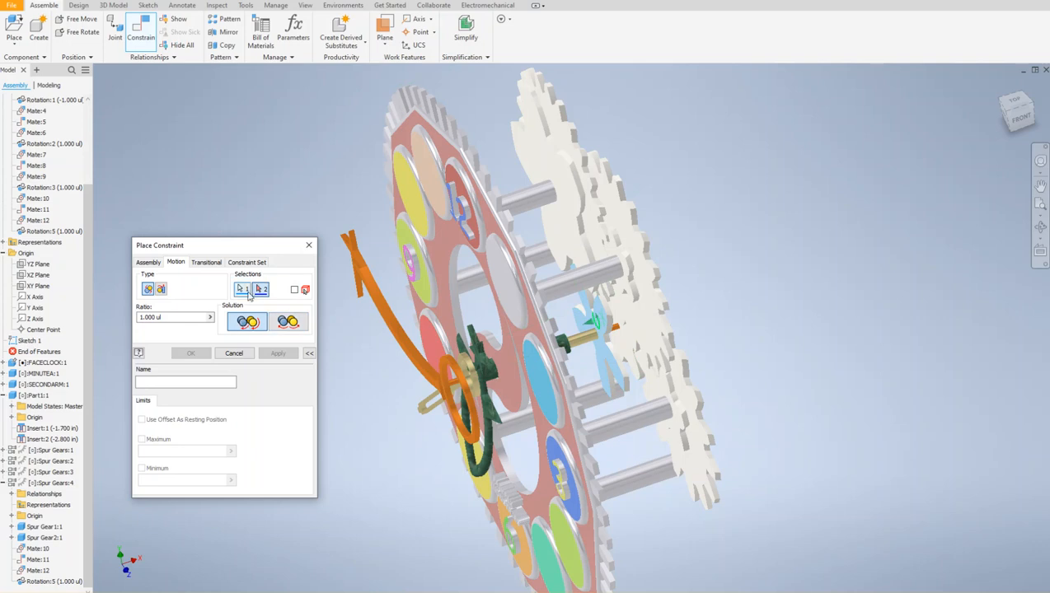
{"action": "left_click", "coordinate": [241, 289]}
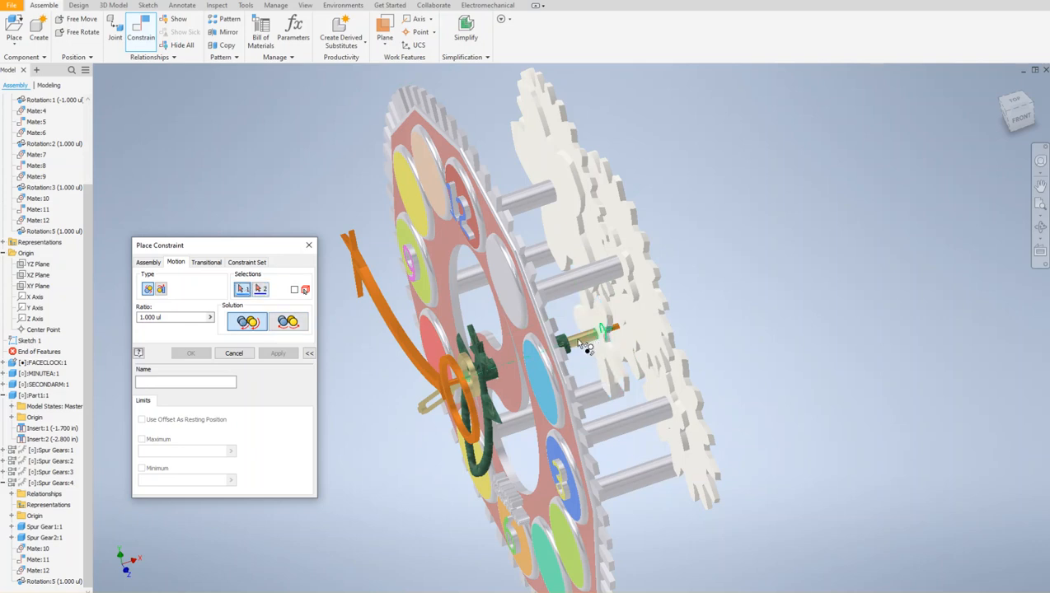
{"action": "left_click", "coordinate": [584, 345]}
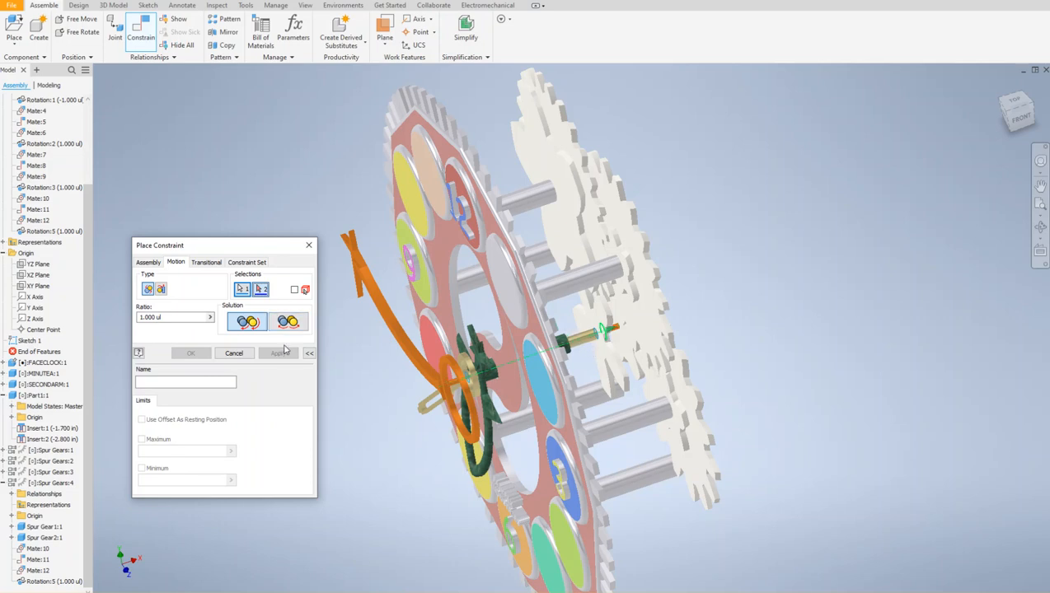
{"action": "left_click", "coordinate": [309, 245]}
- Swing the second hand, turn the gear on the minute hand's shaft and swing the minute hand to check which parts move together
{"action": "left_click_drag", "start_coordinate": [352, 279], "coordinate": [384, 341]}
{"action": "middle_click_drag", "start_coordinate": [307, 347], "coordinate": [321, 297]}
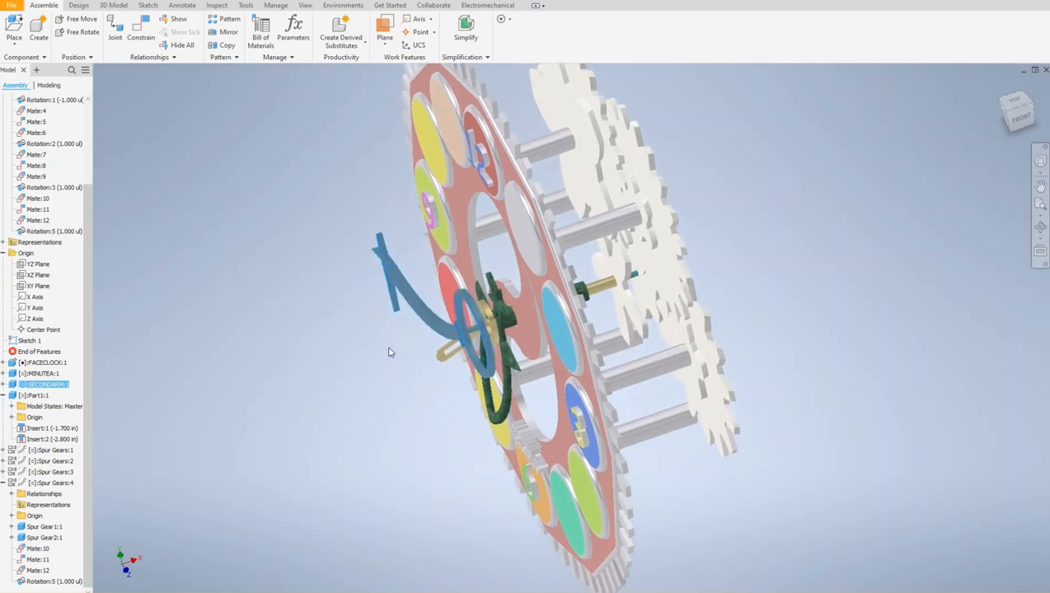
{"action": "left_click_drag", "start_coordinate": [622, 278], "coordinate": [619, 273]}
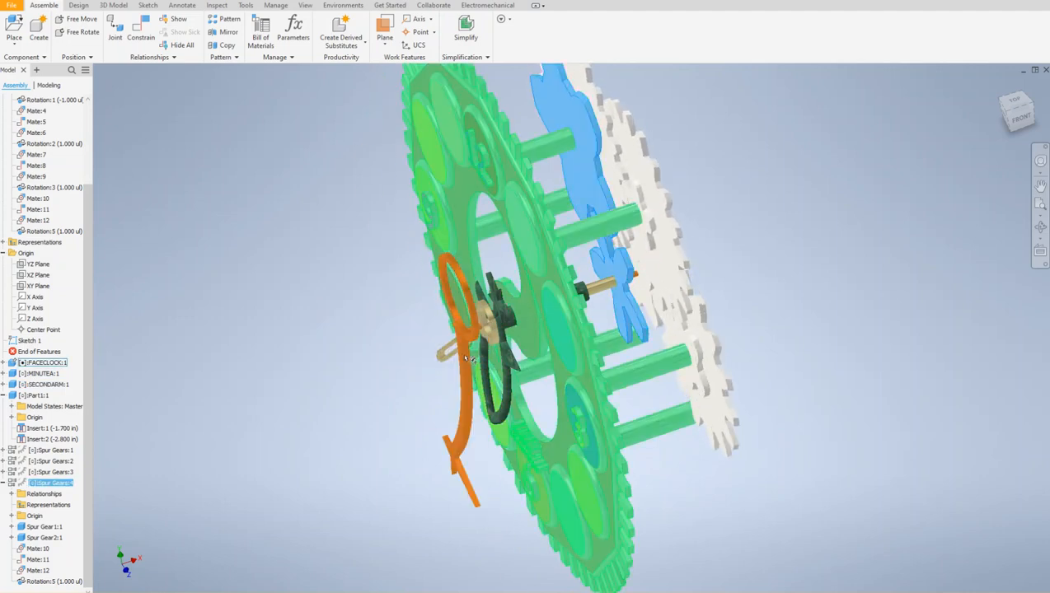
{"action": "left_click_drag", "start_coordinate": [437, 357], "coordinate": [428, 315]}
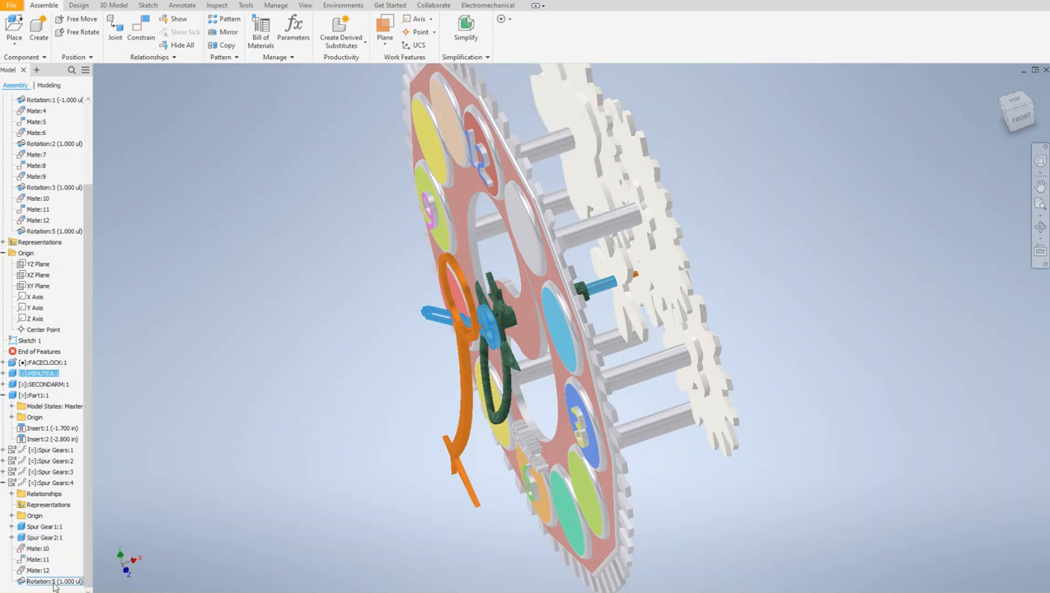
{"action": "left_click", "coordinate": [25, 582]}
{"action": "left_click", "coordinate": [22, 571]}
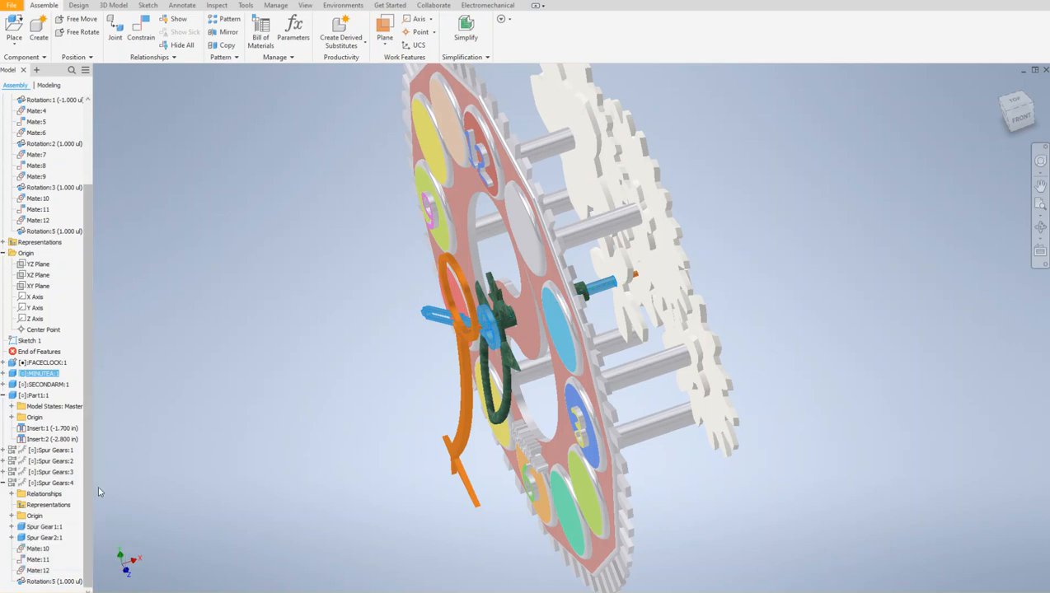
- Apply a forward rotation motion constraint with a 1.000 ratio from the minute hand to the spur gear on its shaft
{"action": "left_click", "coordinate": [140, 33]}
{"action": "left_click", "coordinate": [183, 263]}
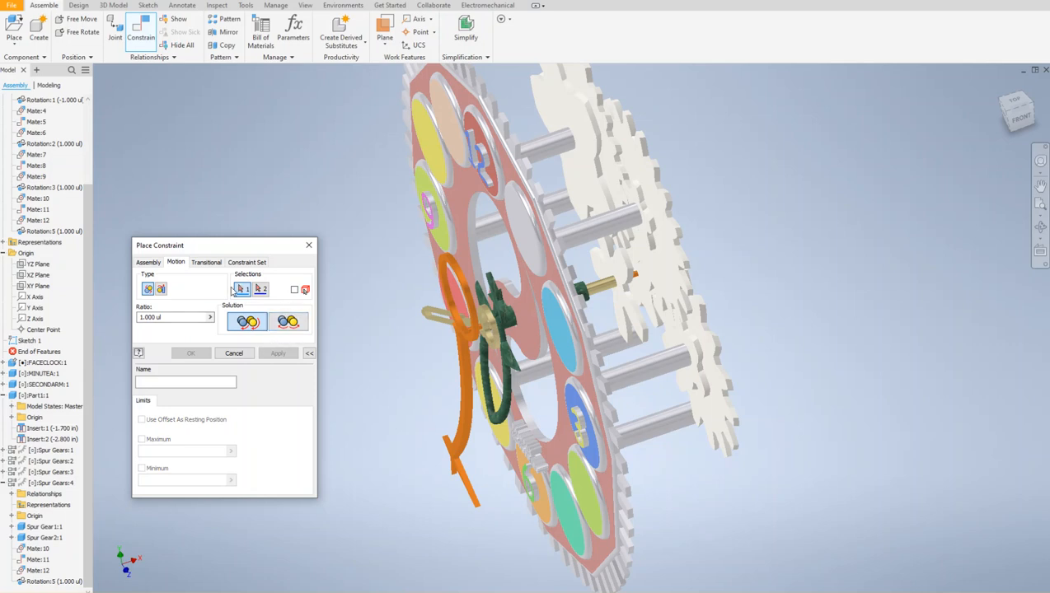
{"action": "left_click", "coordinate": [487, 332]}
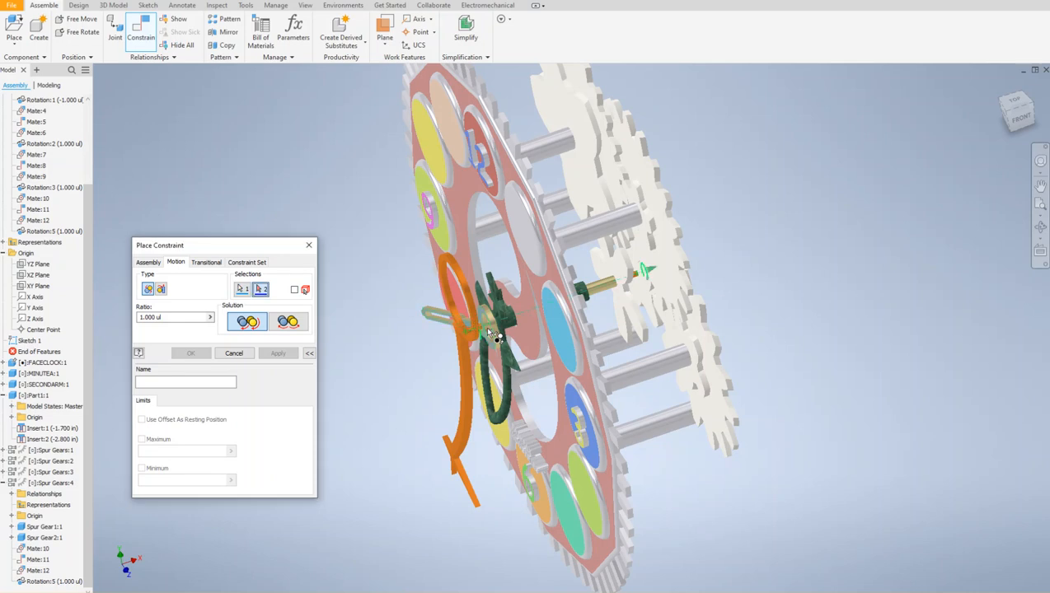
{"action": "left_click", "coordinate": [618, 270]}
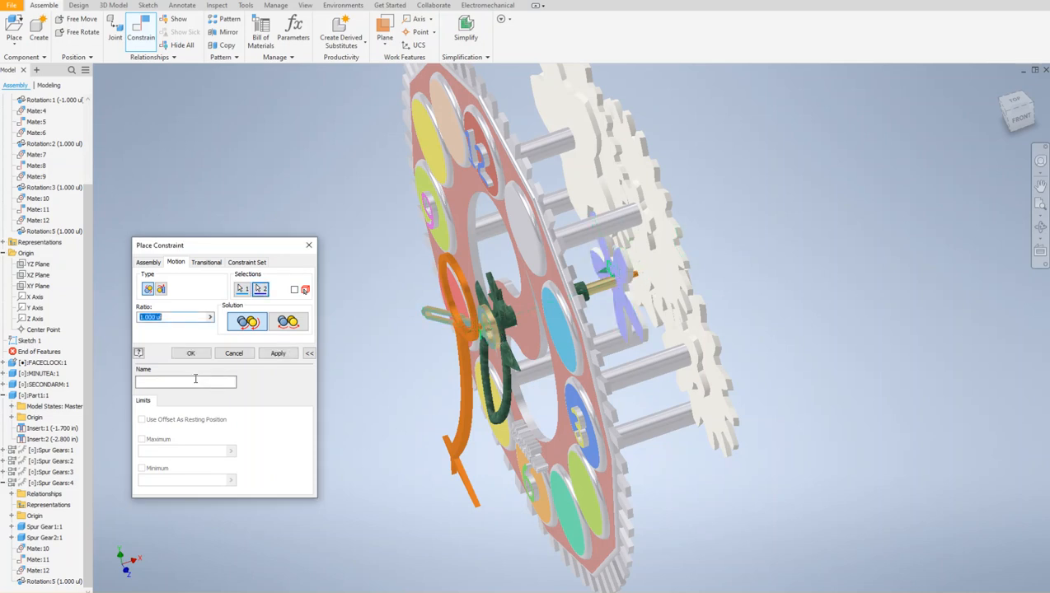
{"action": "left_click", "coordinate": [277, 353]}
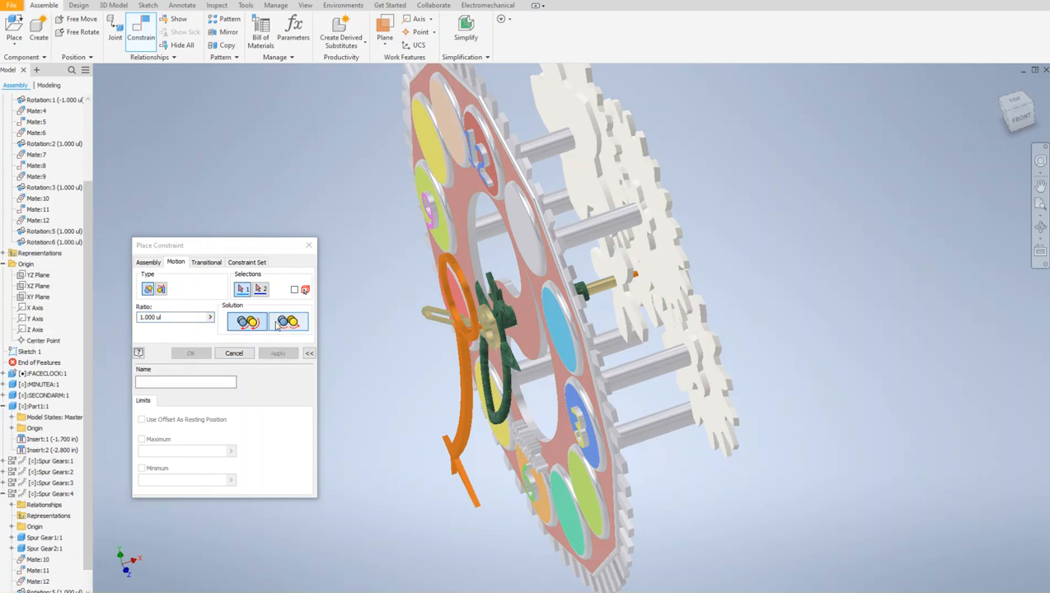
{"action": "left_click", "coordinate": [307, 248]}
- Swing the minute hand and second hand to test the linked rotation, and save Assembly1.iam with its dependent gear files
{"action": "left_click_drag", "start_coordinate": [428, 314], "coordinate": [417, 375]}
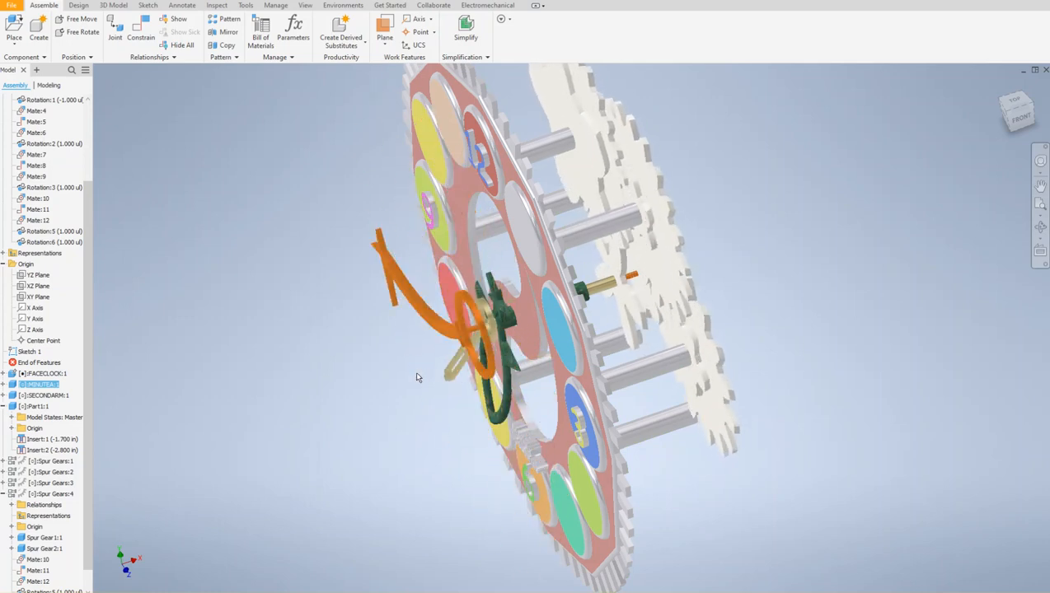
{"action": "left_click_drag", "start_coordinate": [397, 284], "coordinate": [375, 310]}
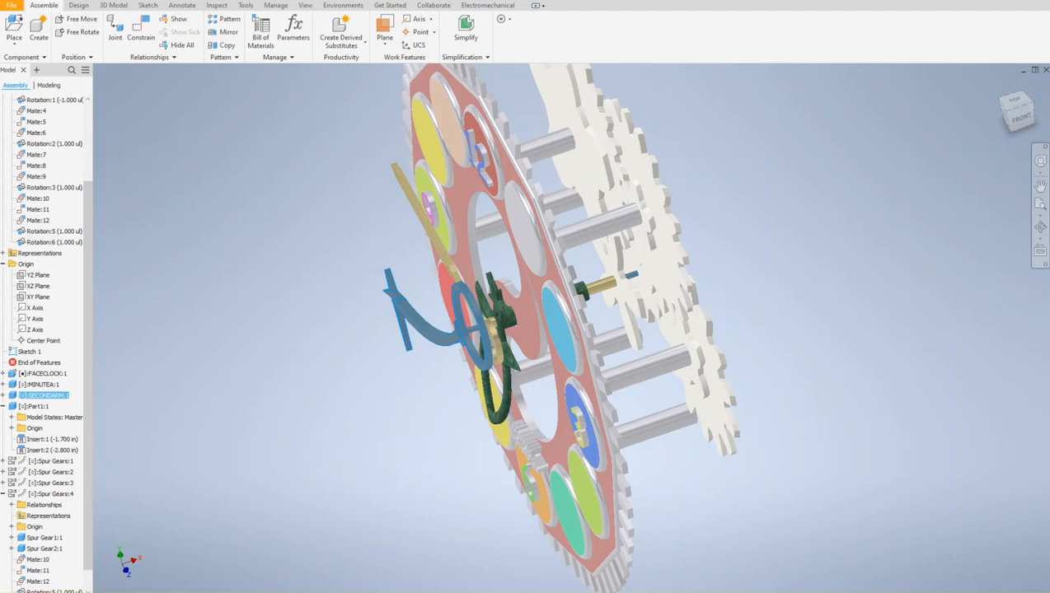
{"action": "key", "text": "ctrl+s"}
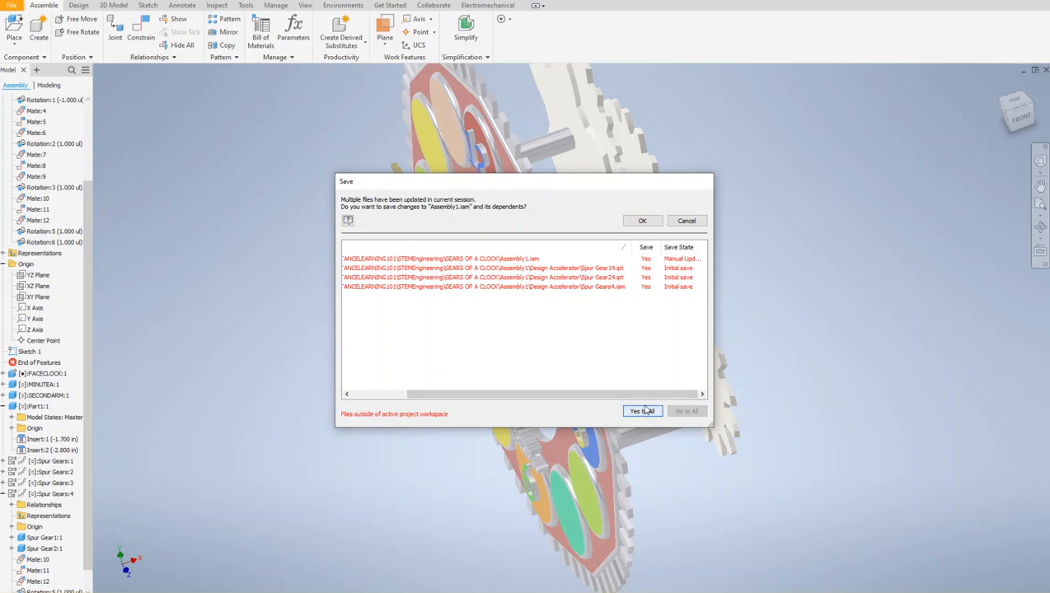
{"action": "left_click", "coordinate": [634, 225]}
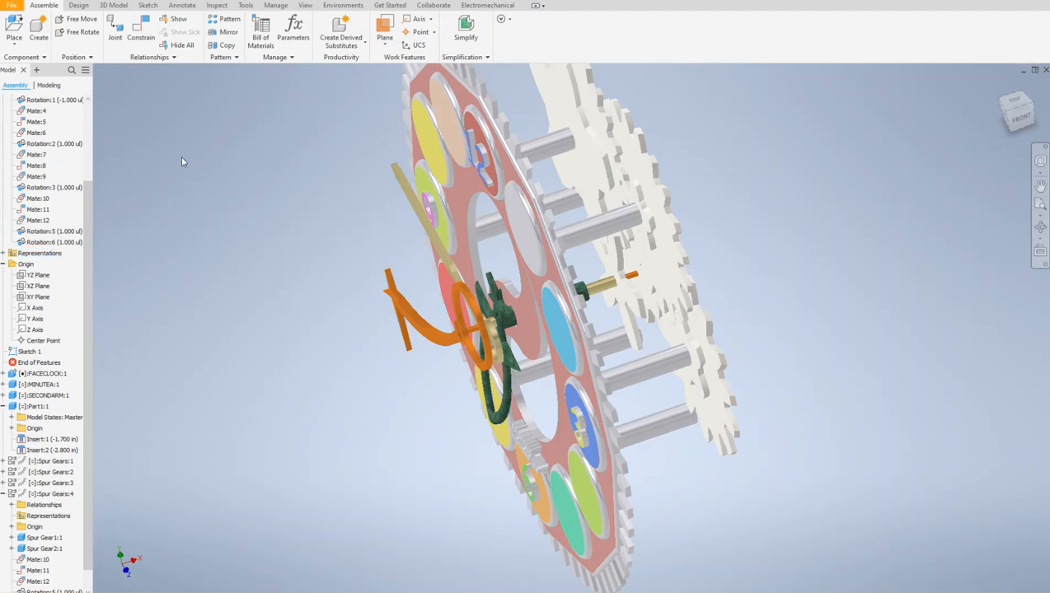
- Start another spur gear pair with a desired gear ratio of 3 and calculate its design
{"action": "left_click", "coordinate": [83, 6]}
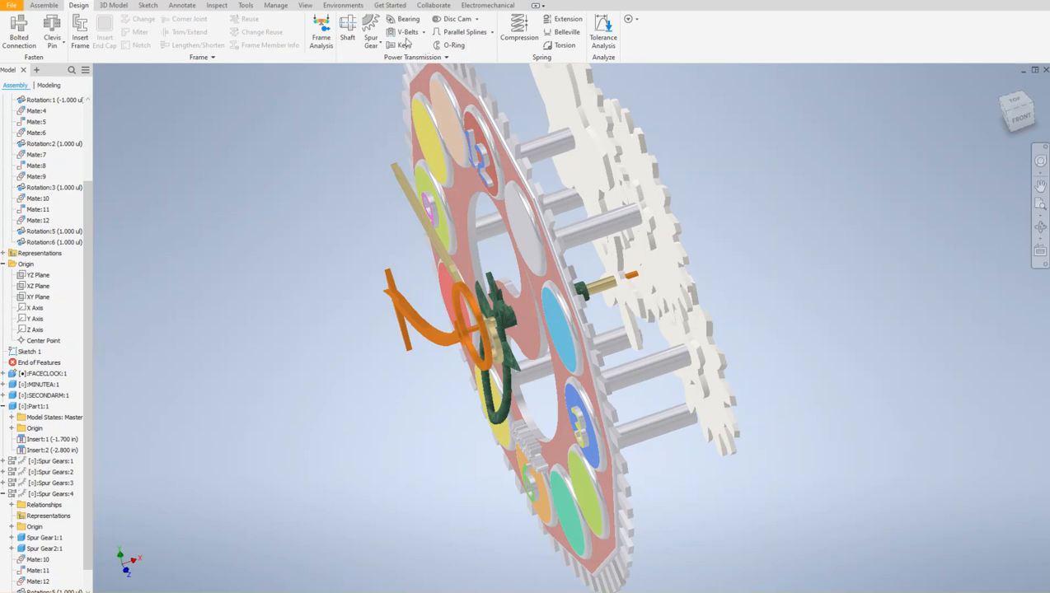
{"action": "left_click", "coordinate": [374, 45]}
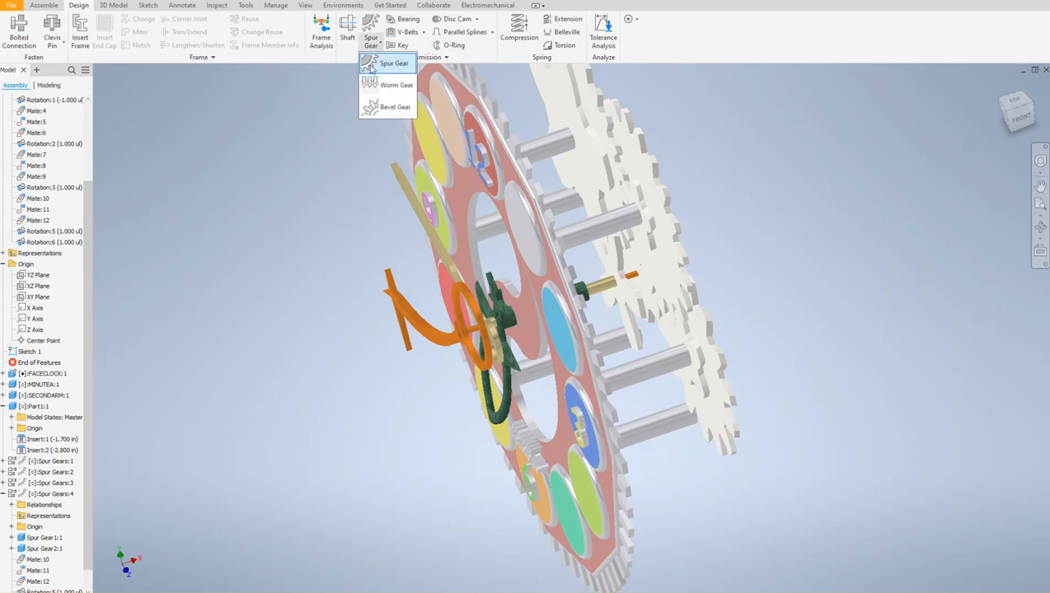
{"action": "left_click", "coordinate": [370, 66]}
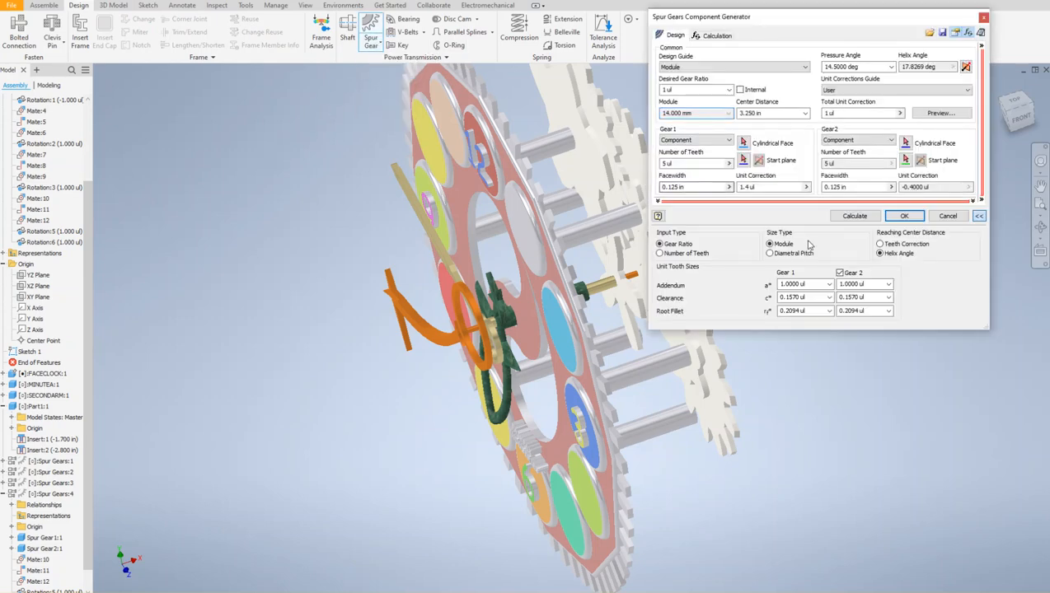
{"action": "left_click_drag", "start_coordinate": [791, 28], "coordinate": [845, 28]}
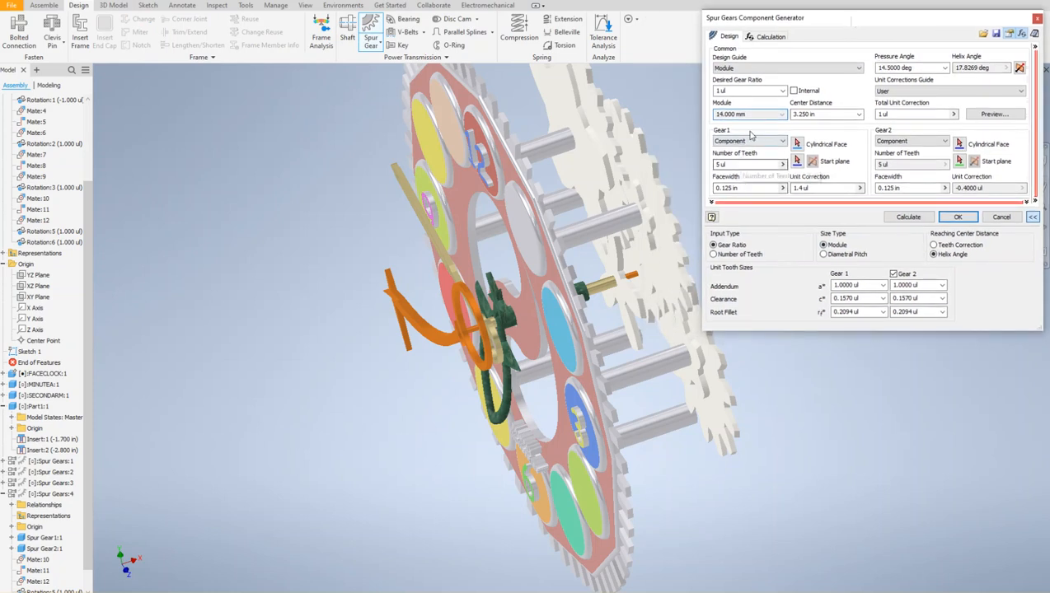
{"action": "left_click_drag", "start_coordinate": [739, 89], "coordinate": [714, 89]}
{"action": "type", "text": "3"}
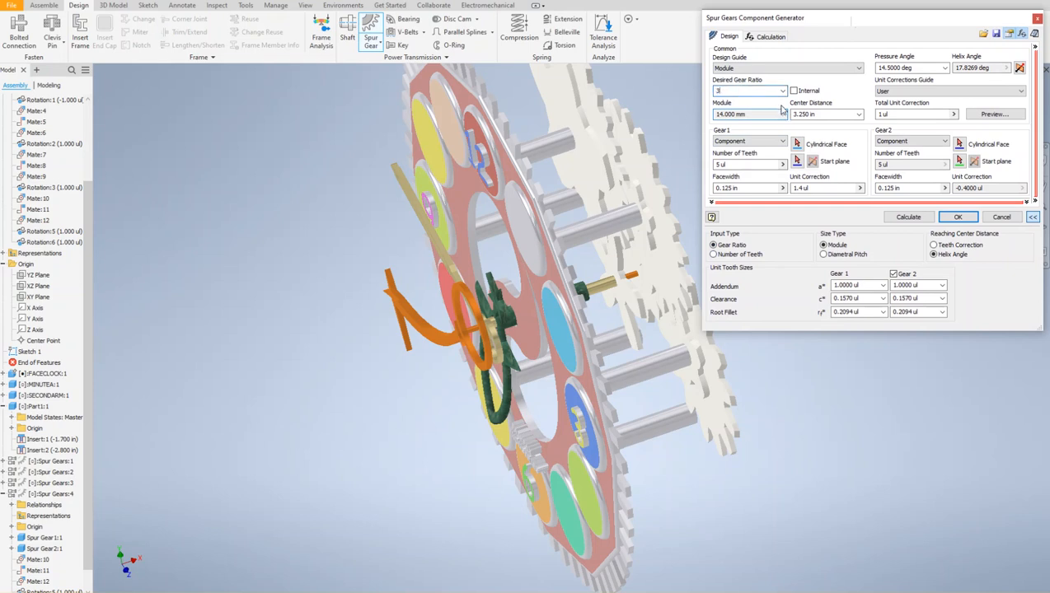
{"action": "left_click", "coordinate": [918, 218]}
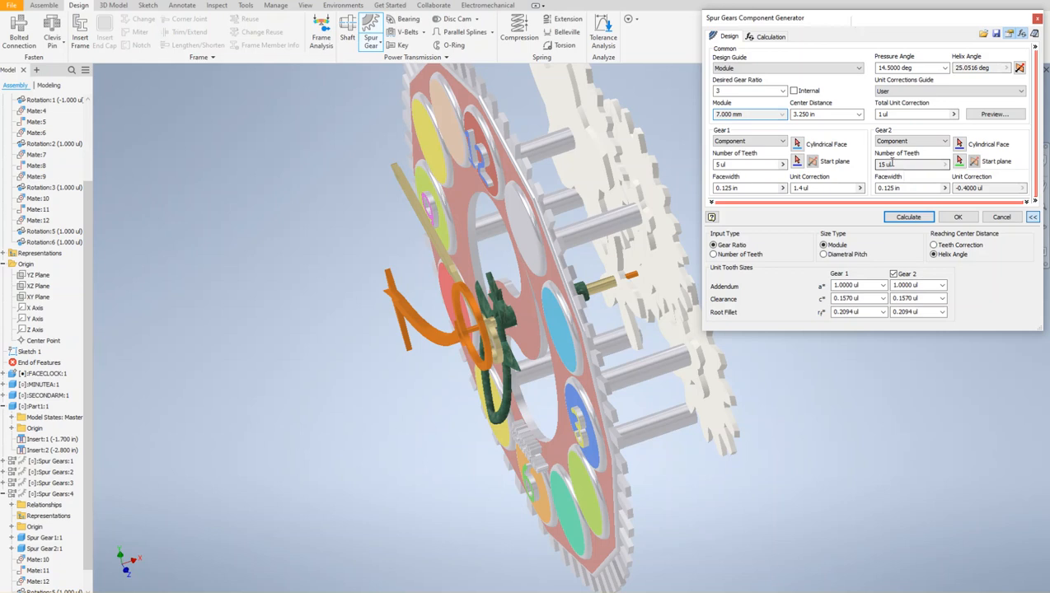
- Assign the minute hand's shaft as Gear1's cylindrical face and the inner support post just above it as Gear2's
{"action": "left_click", "coordinate": [797, 145]}
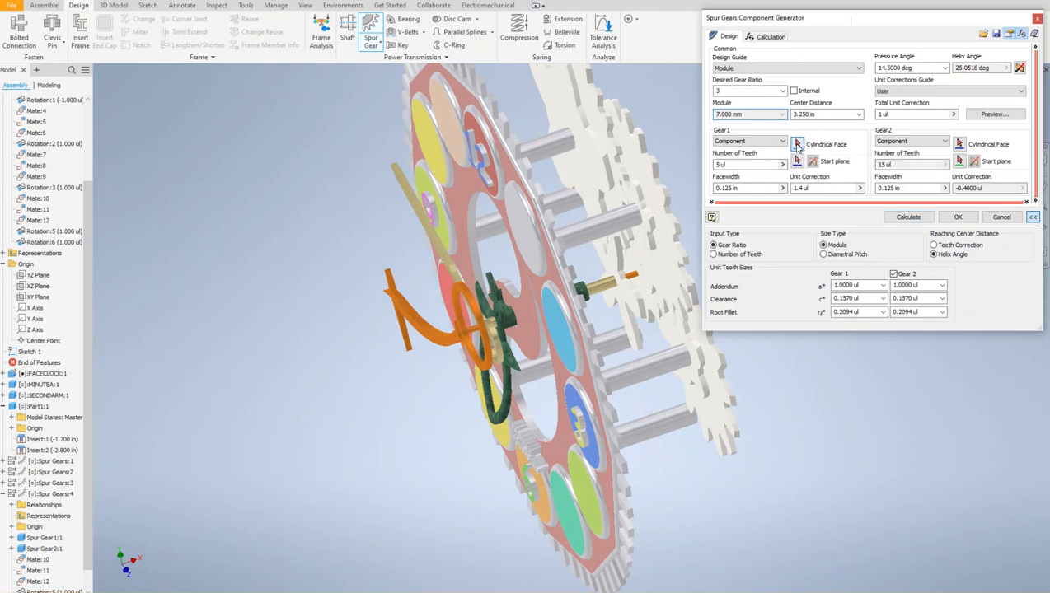
{"action": "left_click", "coordinate": [611, 290]}
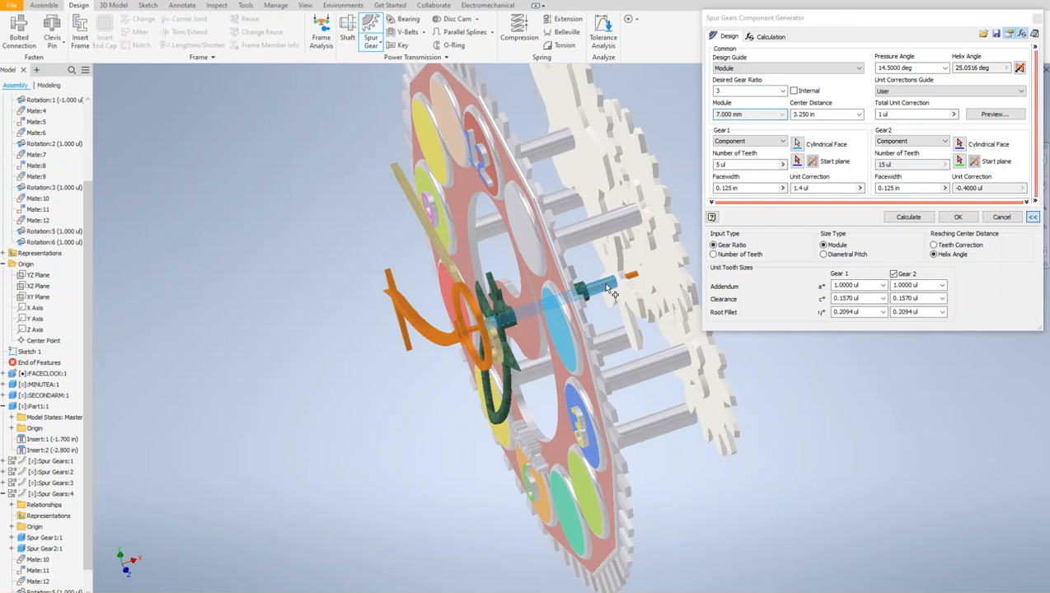
{"action": "left_click", "coordinate": [959, 144]}
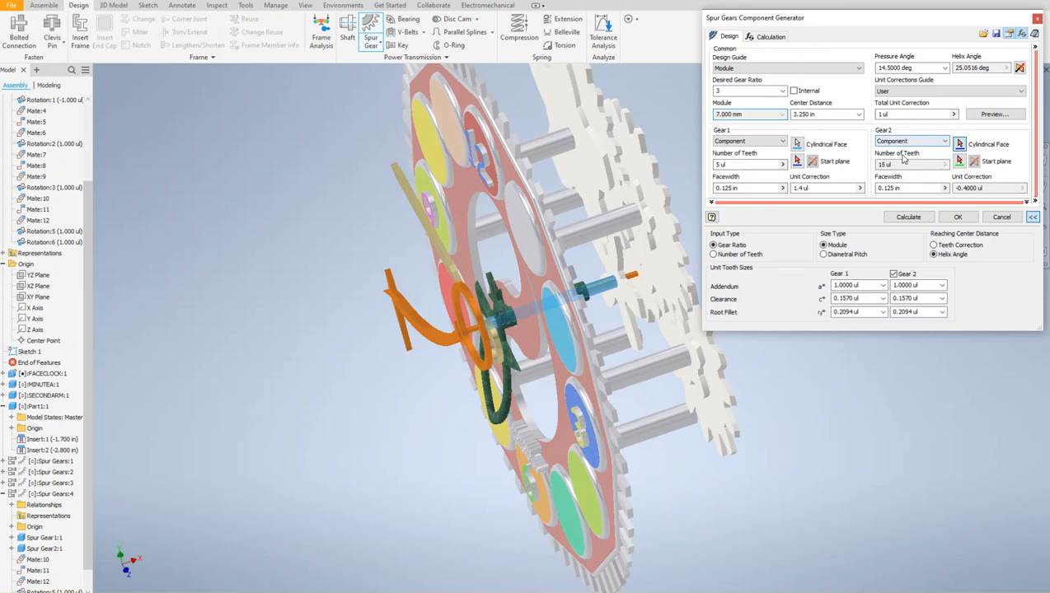
{"action": "left_click", "coordinate": [565, 202]}
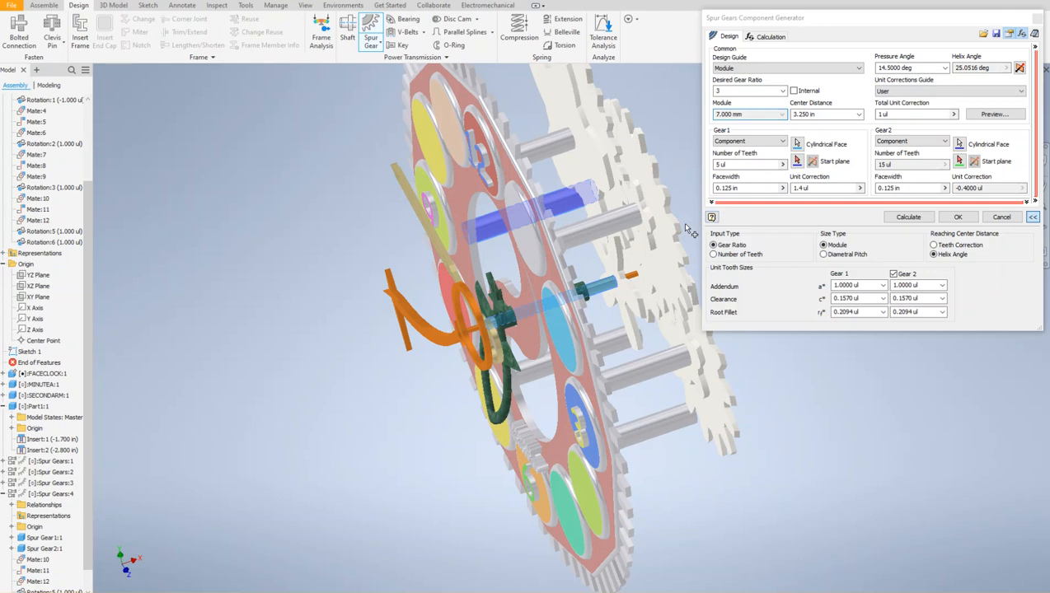
- Set Gear1's start plane to the front face of the existing small spur gear at the central shaft's rear
{"action": "middle_click_drag", "start_coordinate": [688, 268], "coordinate": [550, 334]}
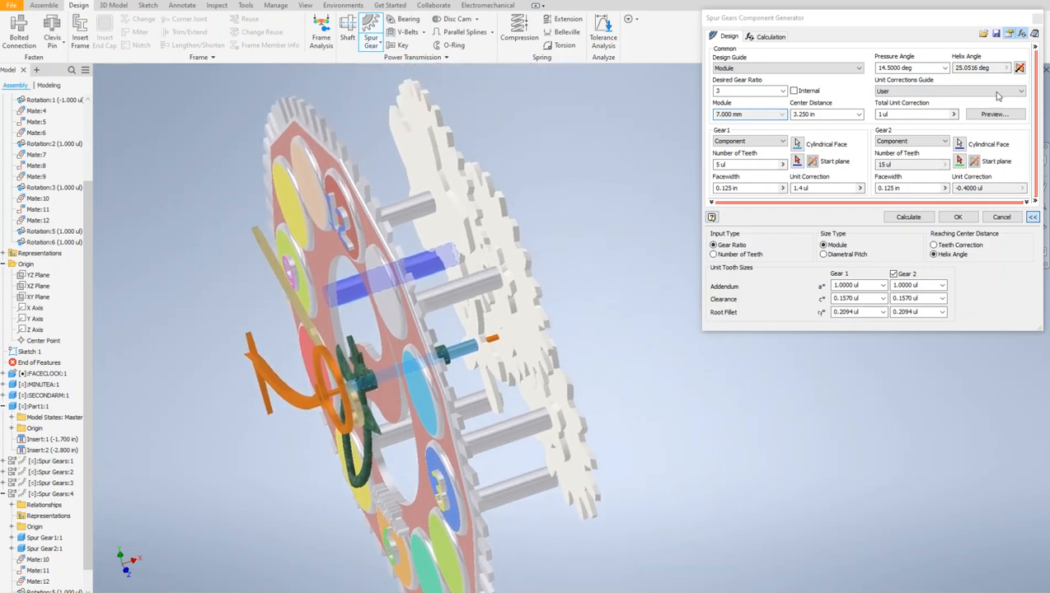
{"action": "left_click_drag", "start_coordinate": [791, 18], "coordinate": [747, 164]}
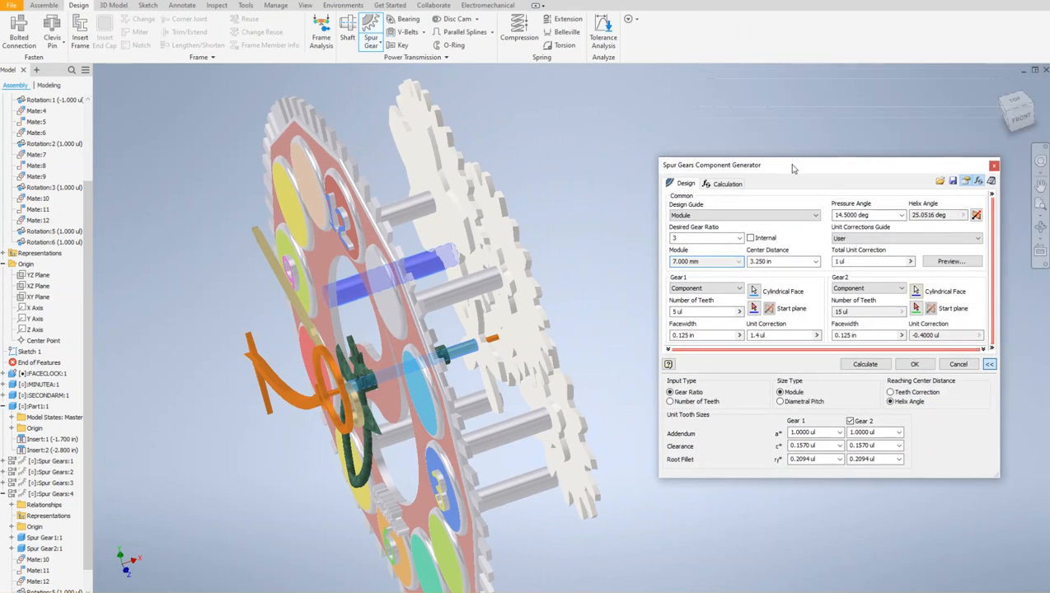
{"action": "left_click", "coordinate": [1040, 228]}
{"action": "left_click_drag", "start_coordinate": [576, 282], "coordinate": [522, 318]}
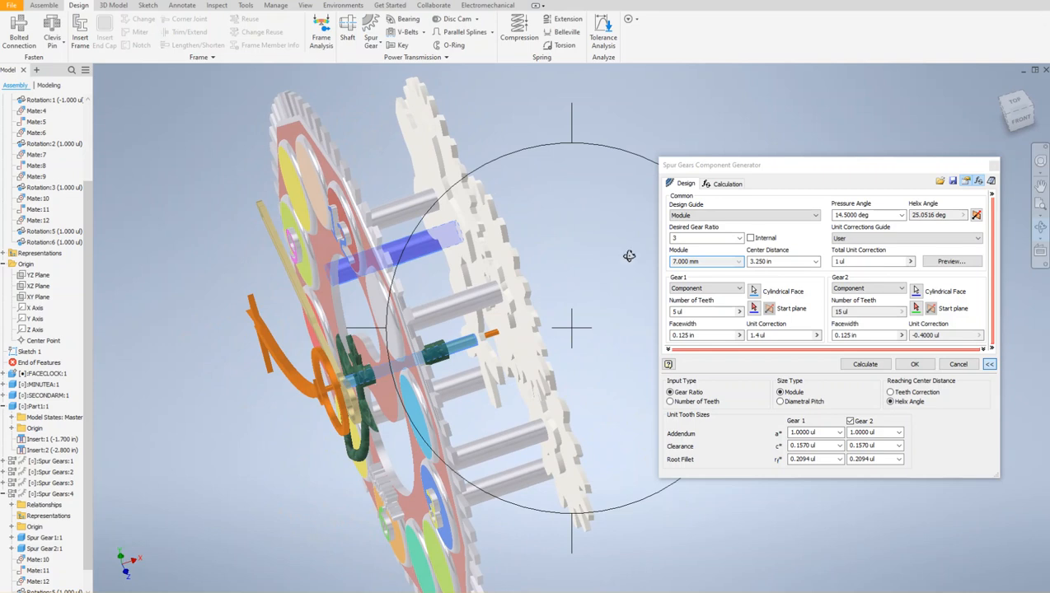
{"action": "right_click", "coordinate": [620, 127]}
{"action": "left_click", "coordinate": [663, 128]}
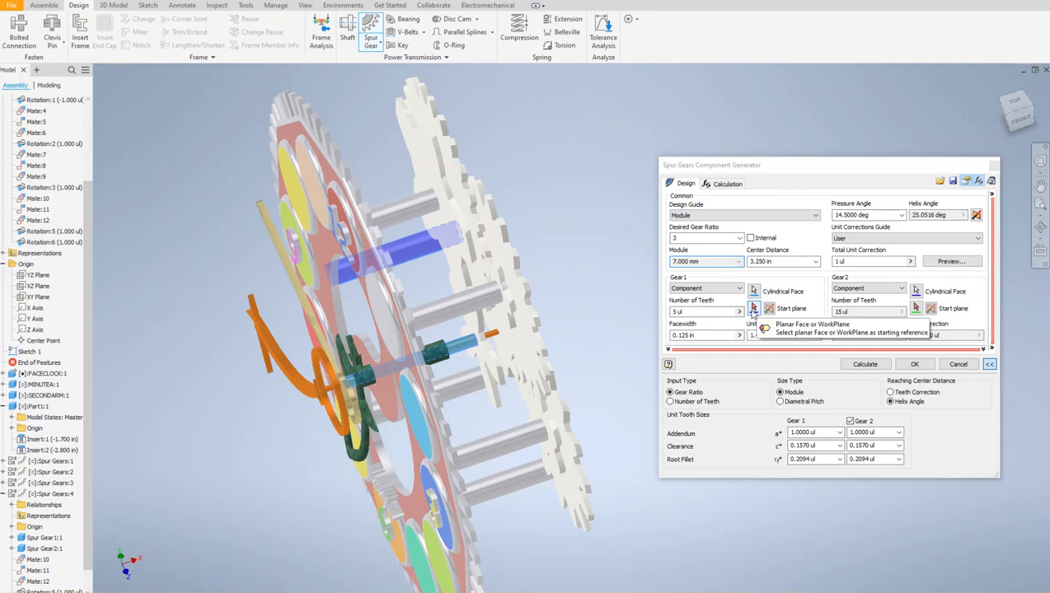
{"action": "left_click", "coordinate": [753, 311]}
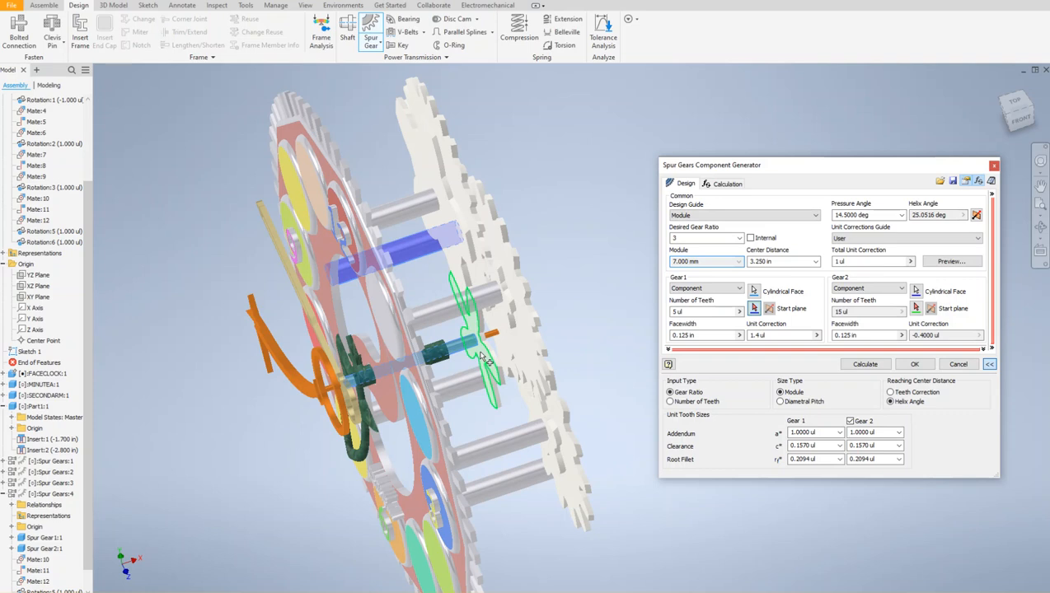
{"action": "left_click", "coordinate": [487, 360]}
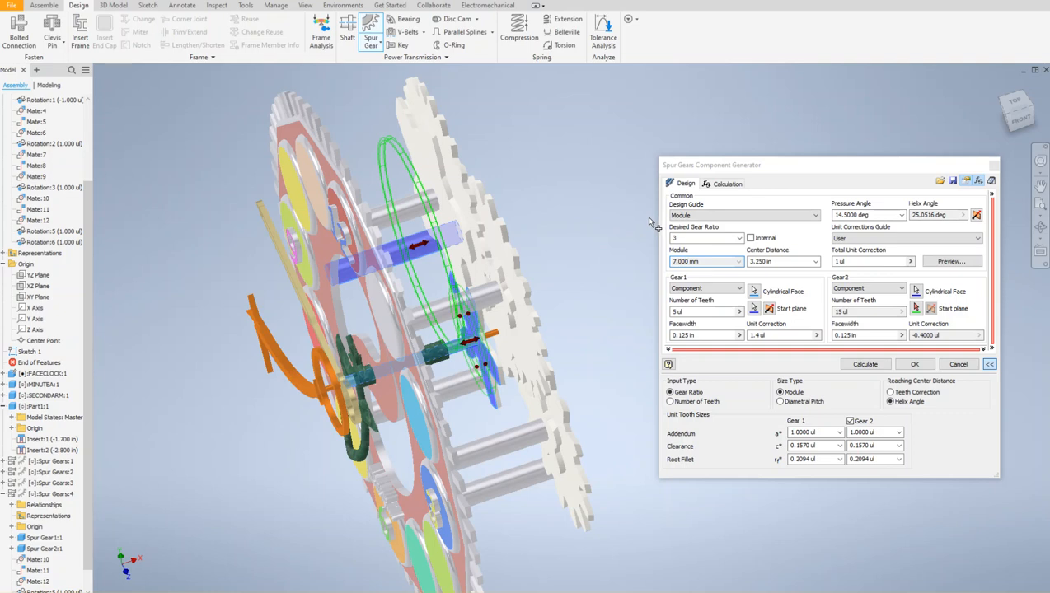
- Generate the spur gear pair with the proposed file names and accept the design despite the calculation messages
{"action": "left_click", "coordinate": [915, 365]}
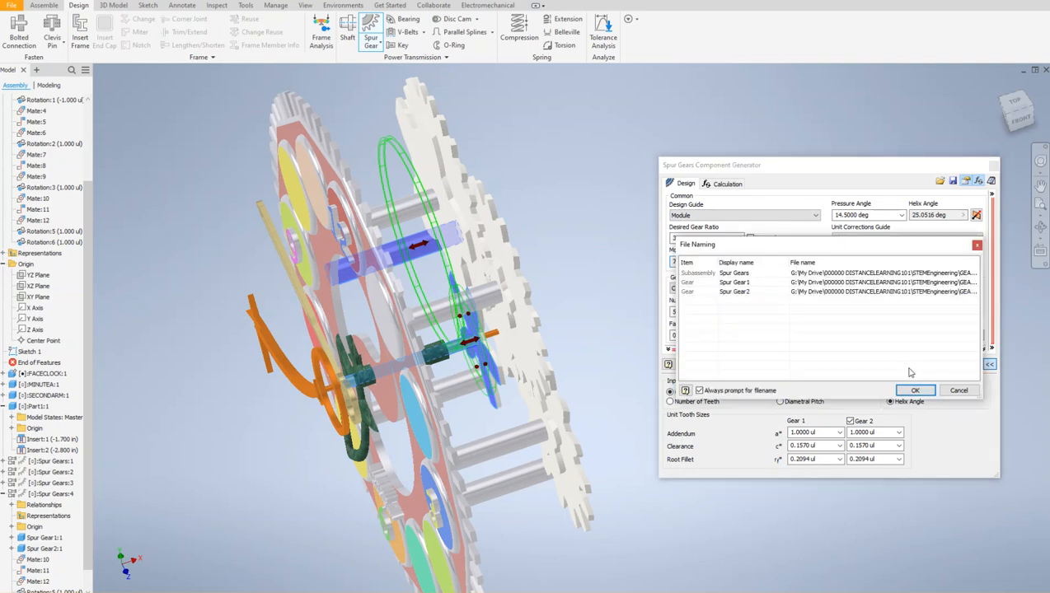
{"action": "left_click", "coordinate": [915, 390]}
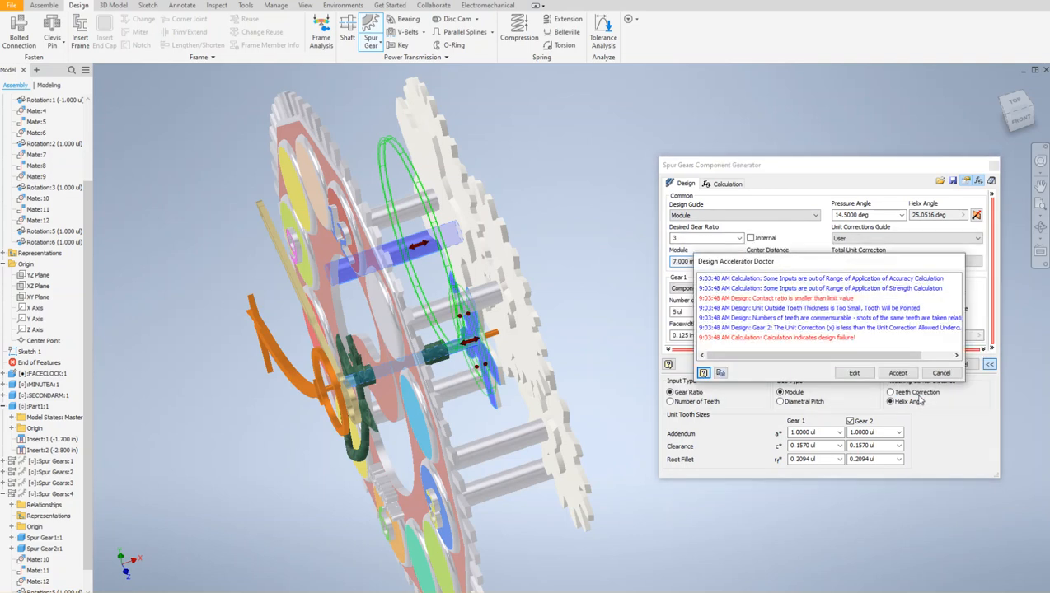
{"action": "left_click", "coordinate": [901, 377]}
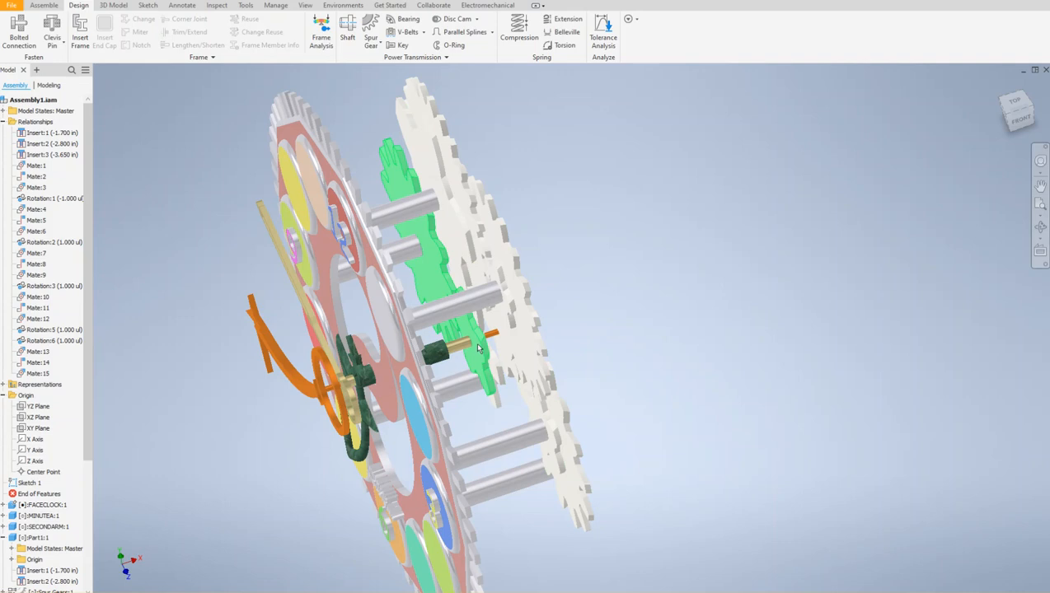
- Try moving the new spur gear pair and the small gear behind it to check how they are linked
{"action": "left_click_drag", "start_coordinate": [479, 343], "coordinate": [481, 357]}
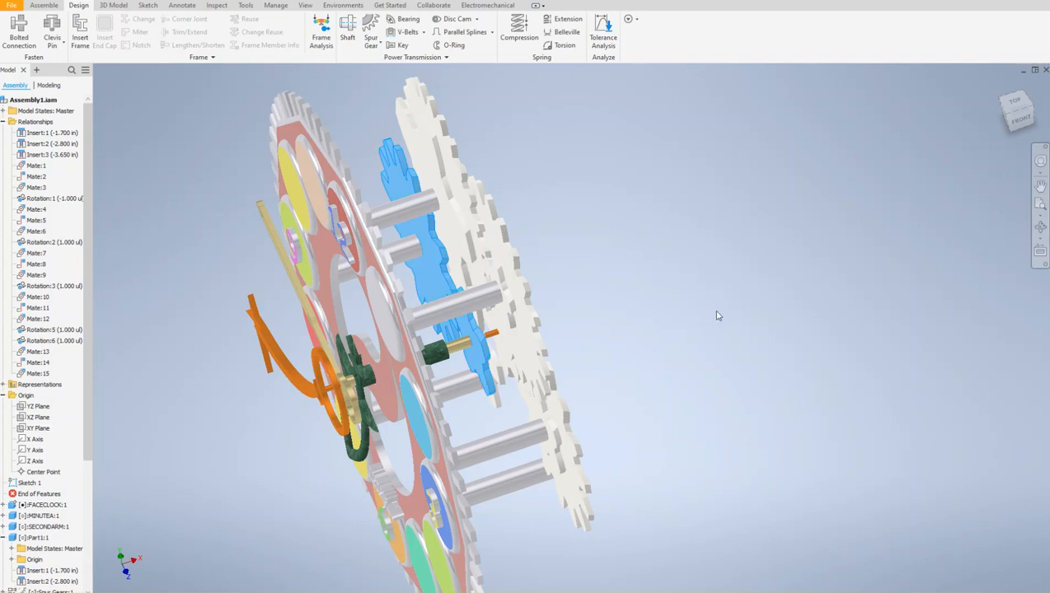
{"action": "middle_click_drag", "start_coordinate": [681, 297], "coordinate": [809, 272]}
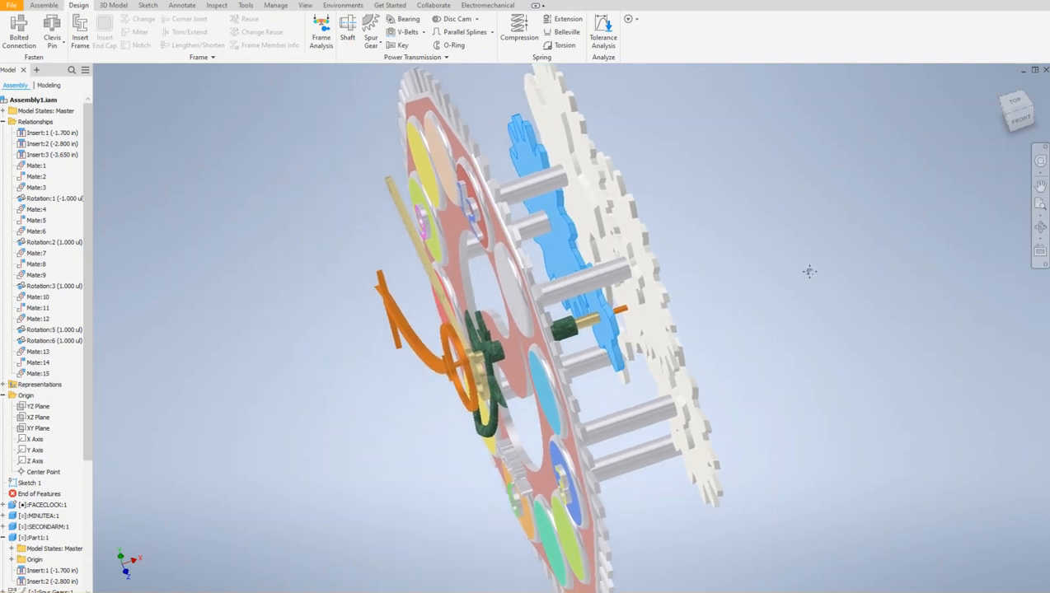
{"action": "left_click", "coordinate": [612, 343]}
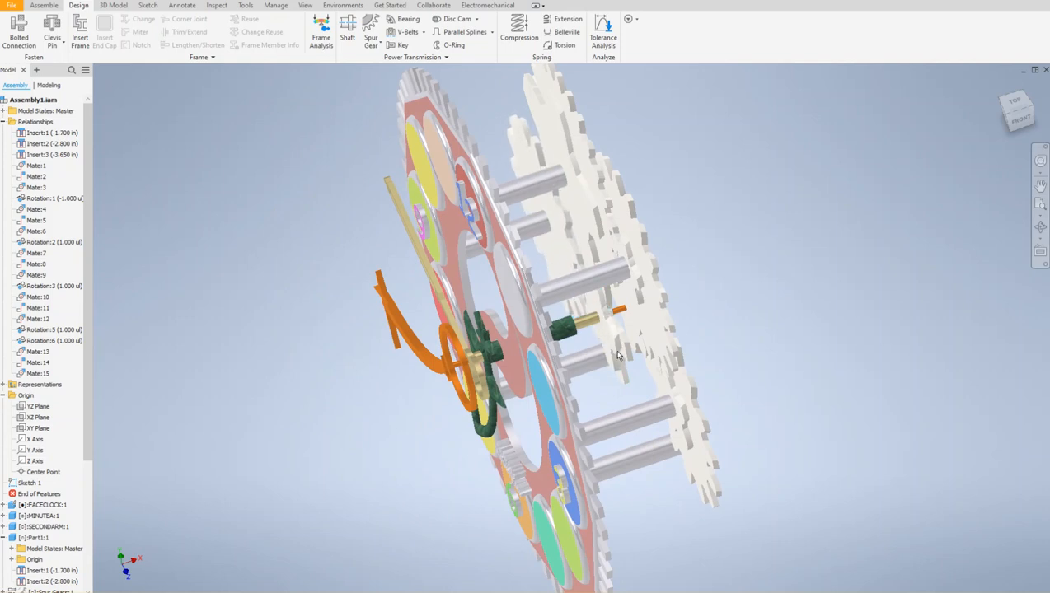
{"action": "left_click", "coordinate": [617, 355]}
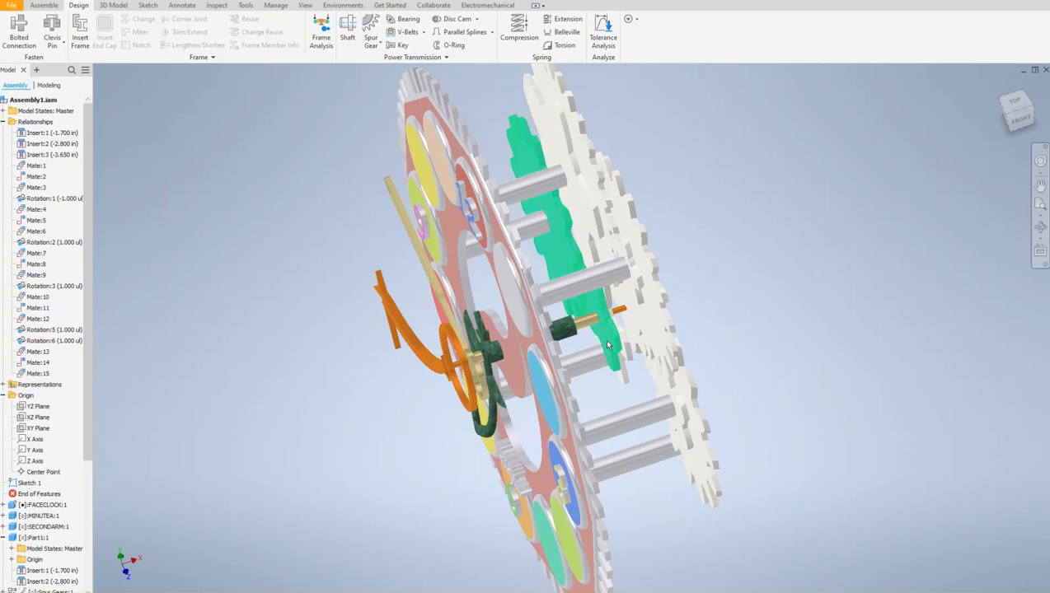
{"action": "left_click_drag", "start_coordinate": [612, 342], "coordinate": [600, 351]}
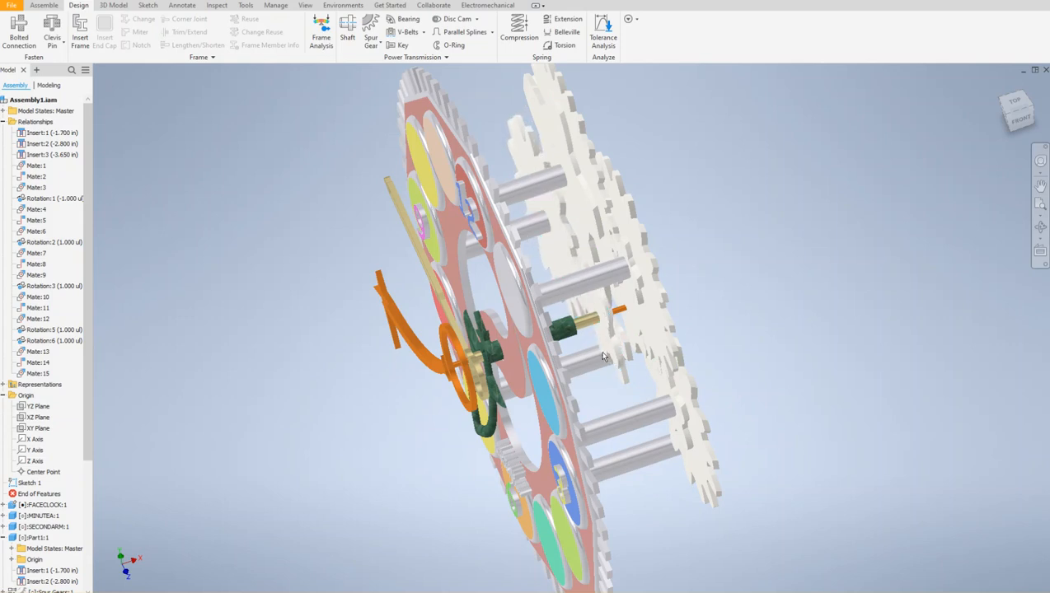
{"action": "left_click", "coordinate": [600, 362]}
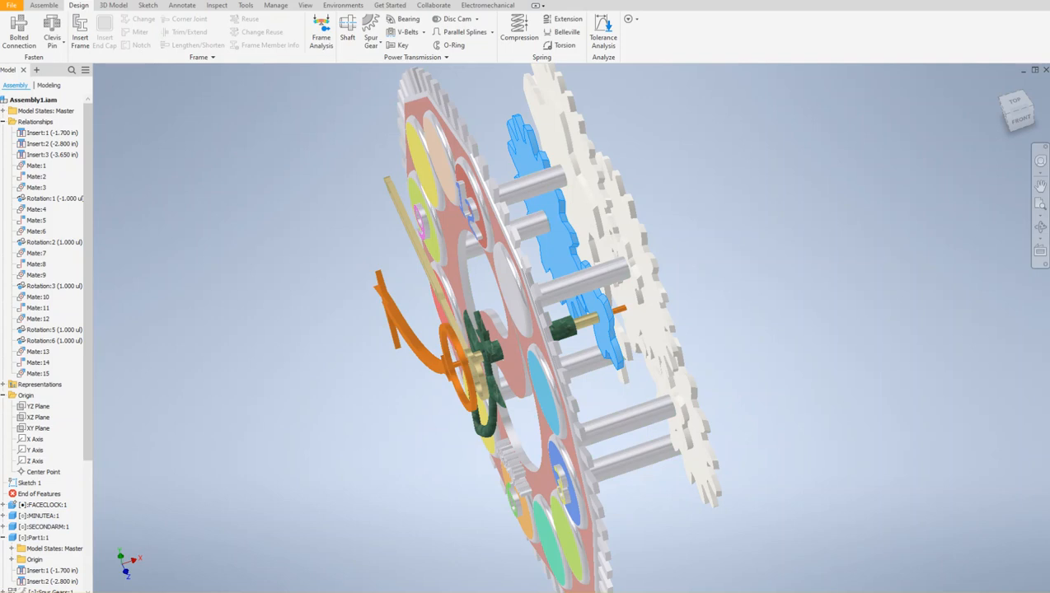
- Apply a forward rotation motion constraint with a 1.000 ratio between the new small spur gear and the existing small gear directly behind it
{"action": "left_click", "coordinate": [52, 8]}
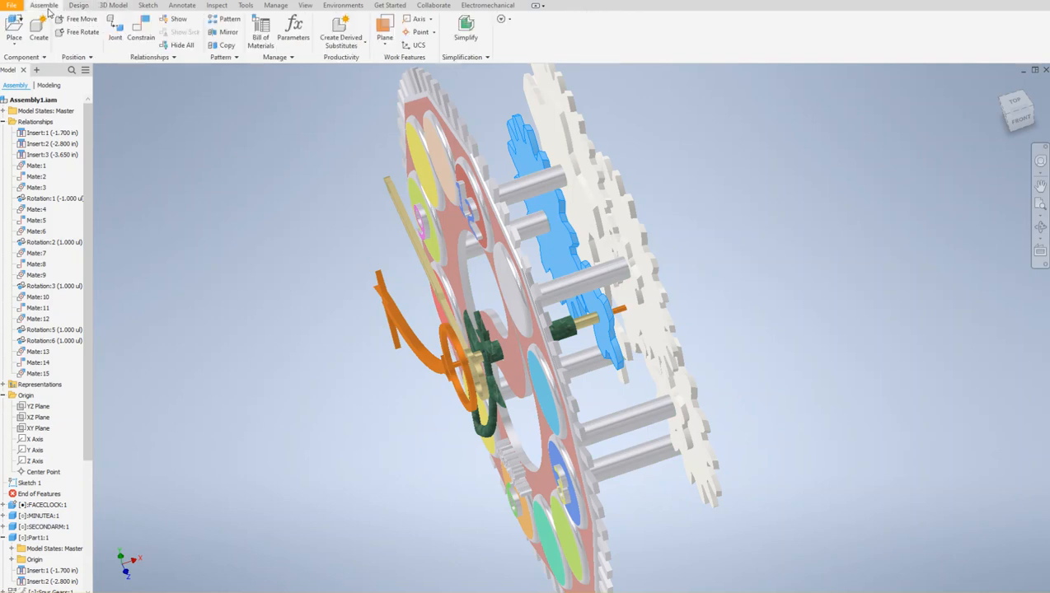
{"action": "left_click", "coordinate": [146, 39]}
{"action": "left_click", "coordinate": [176, 263]}
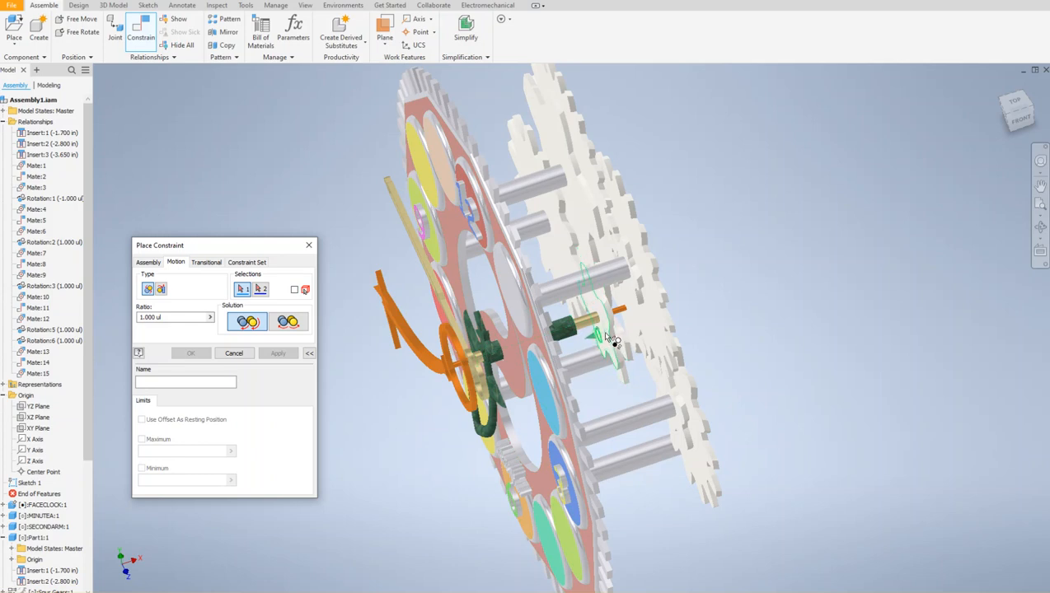
{"action": "left_click", "coordinate": [609, 341]}
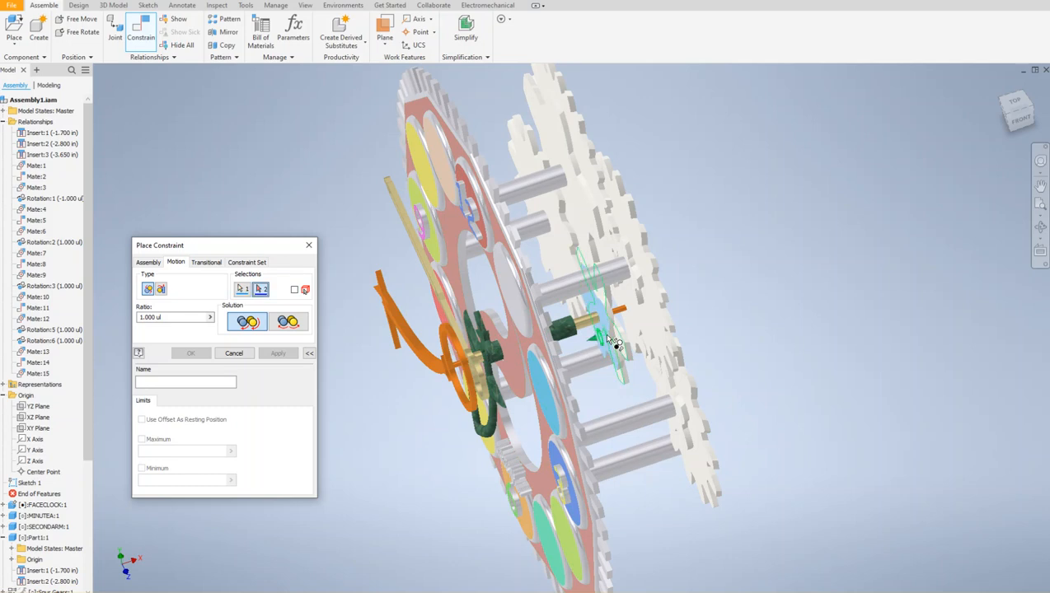
{"action": "scroll", "coordinate": [623, 348], "scroll_direction": "up", "scroll_amount": 2}
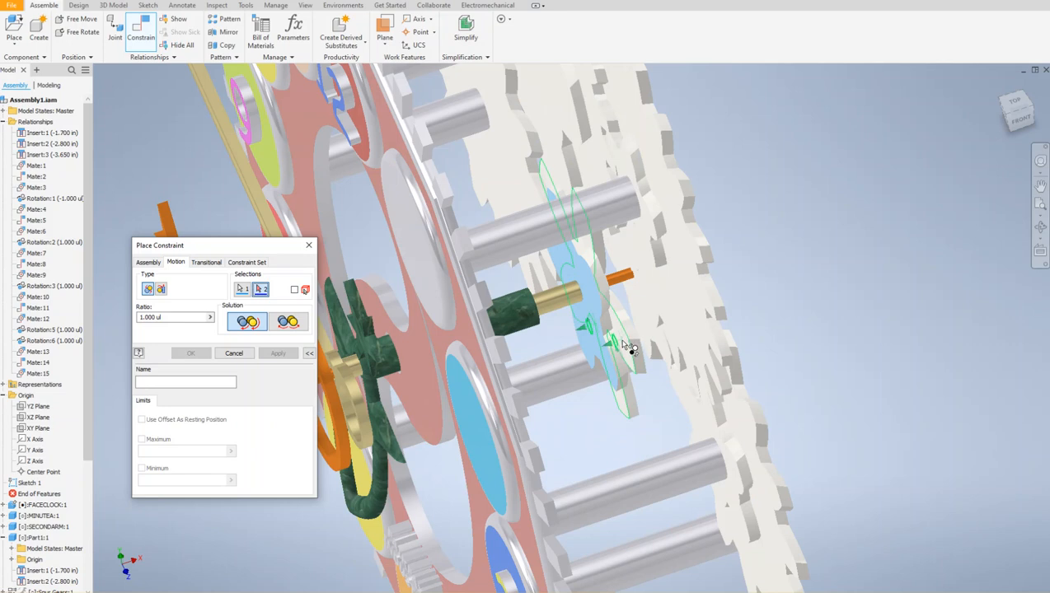
{"action": "left_click", "coordinate": [287, 321]}
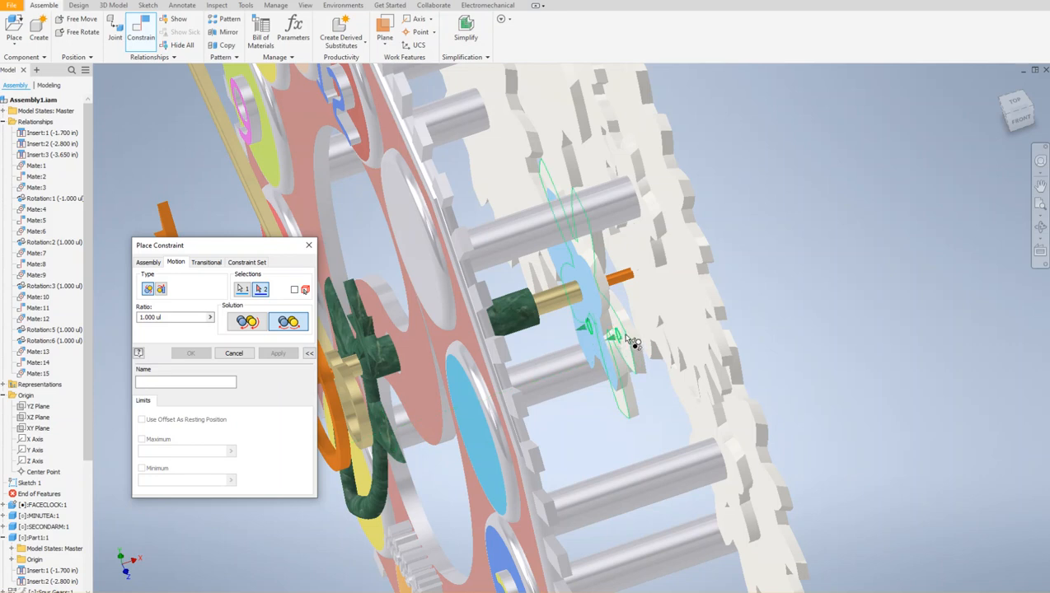
{"action": "left_click", "coordinate": [251, 320]}
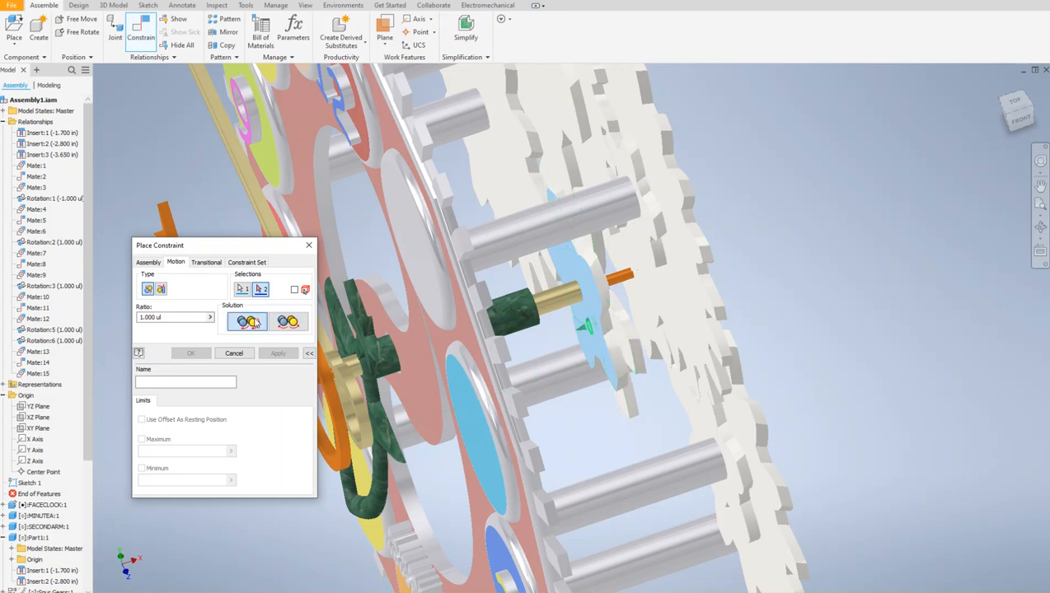
{"action": "left_click", "coordinate": [630, 343]}
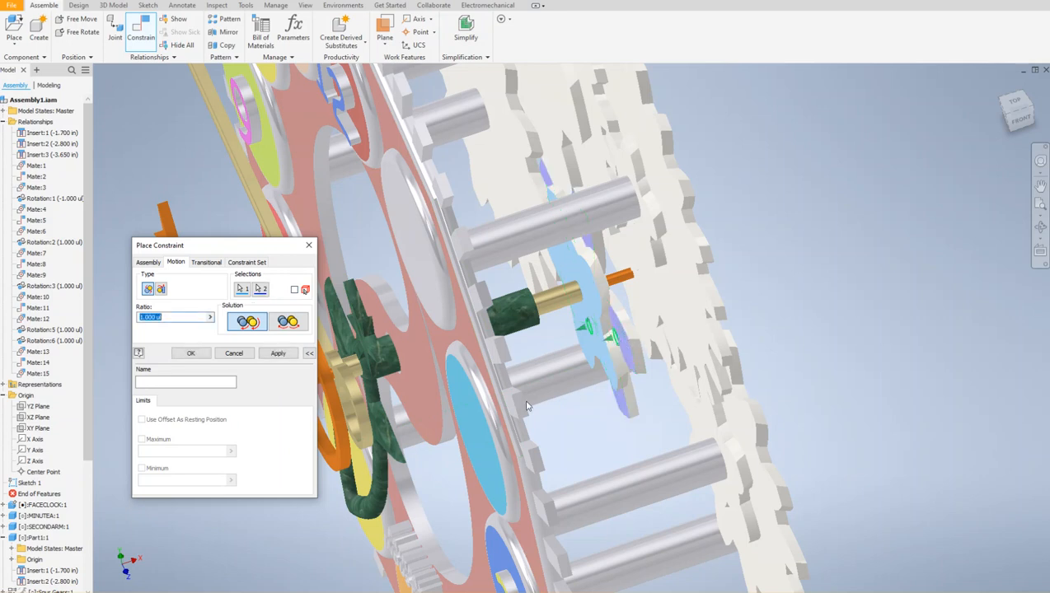
{"action": "left_click", "coordinate": [277, 353]}
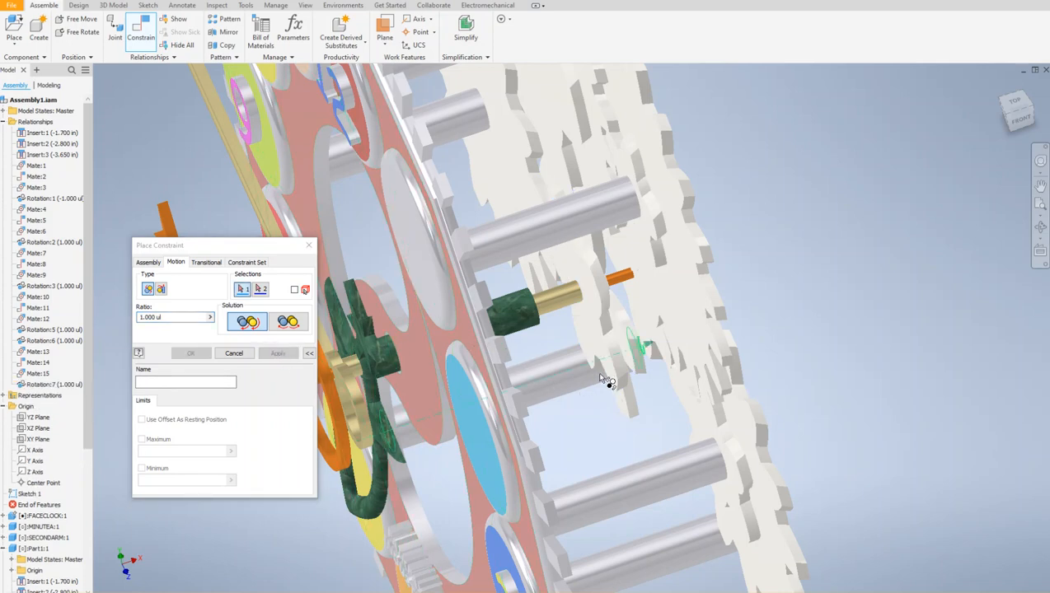
{"action": "left_click", "coordinate": [310, 248]}
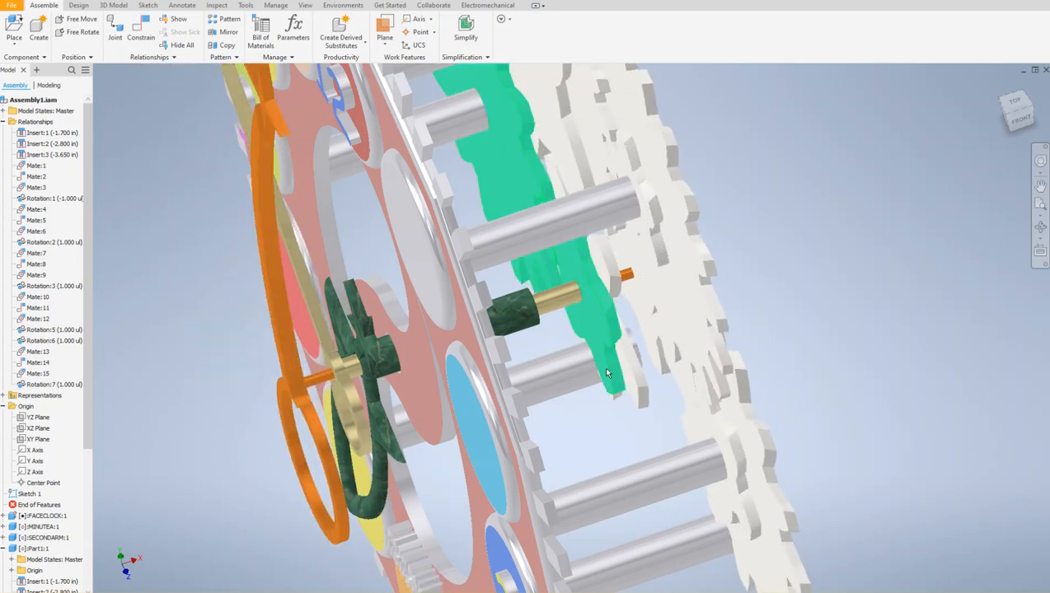
- Apply a forward rotation motion constraint with a 1.000 ratio from the new small spur gear to the minute hand's hub
{"action": "left_click", "coordinate": [595, 368]}
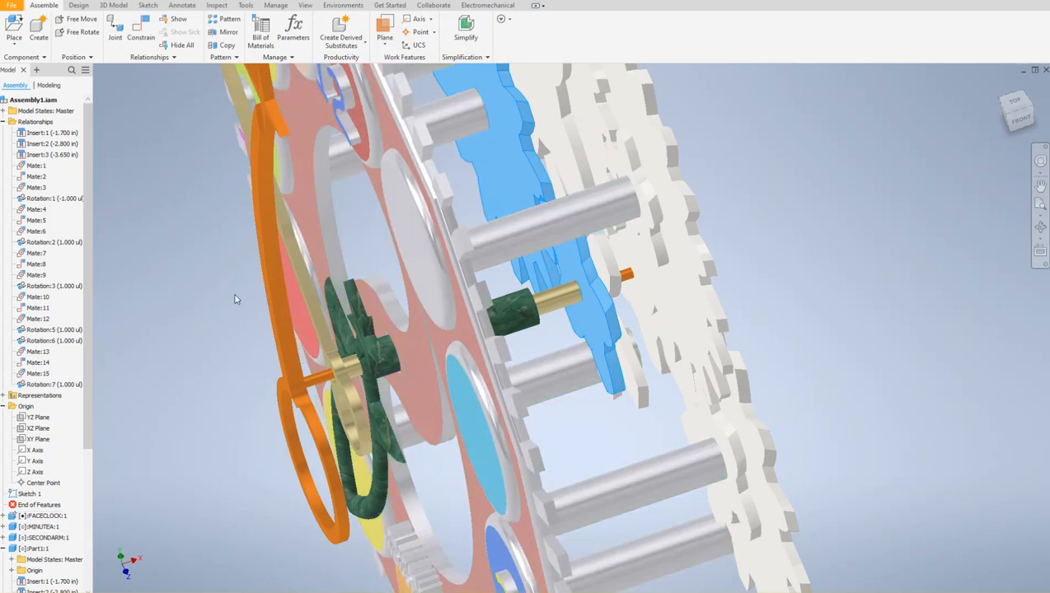
{"action": "left_click", "coordinate": [137, 43]}
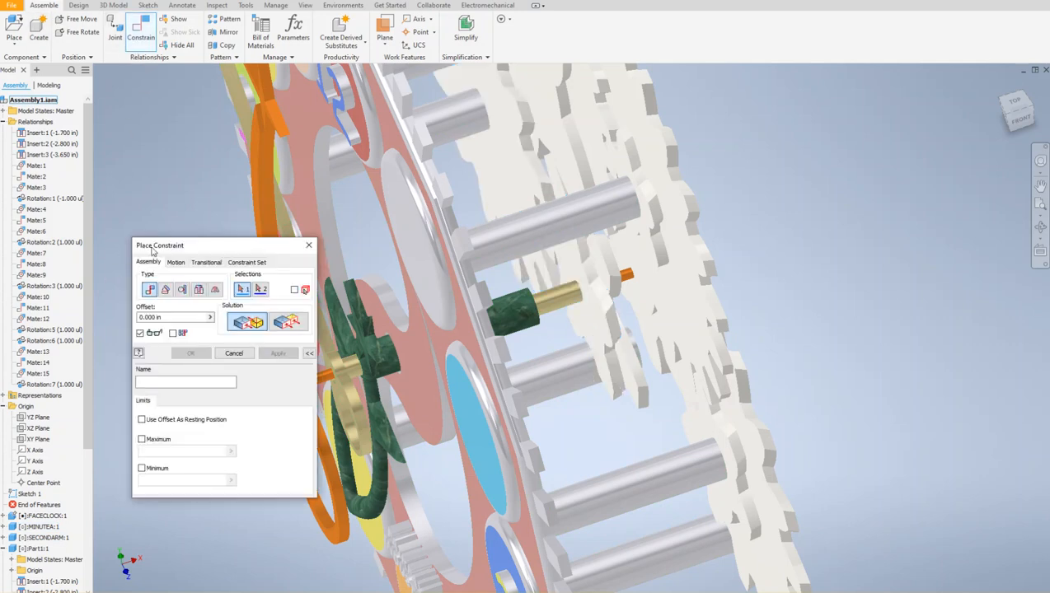
{"action": "left_click", "coordinate": [177, 263]}
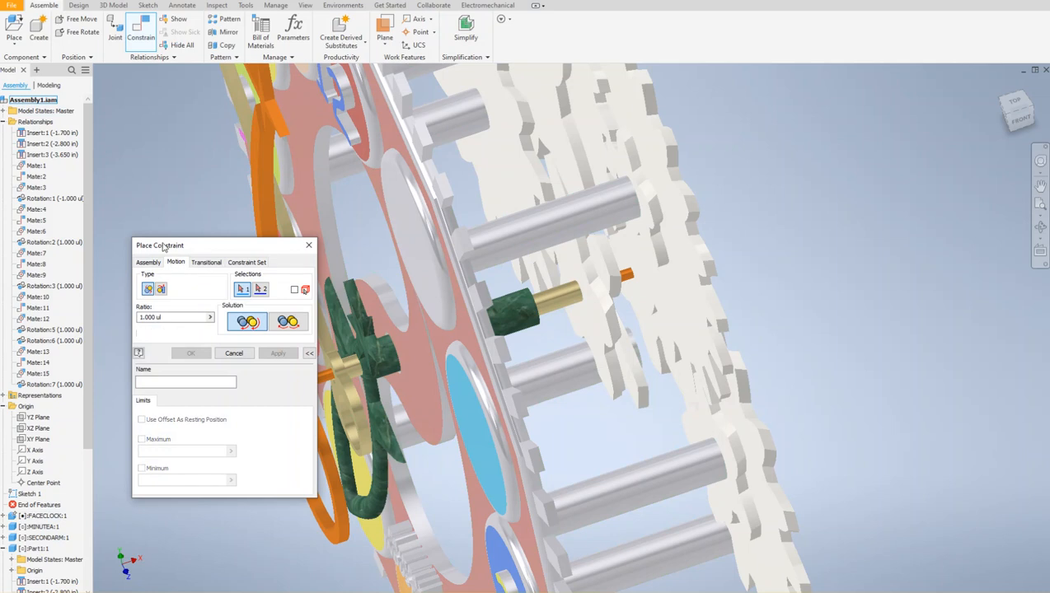
{"action": "left_click", "coordinate": [600, 326]}
{"action": "middle_click_drag", "start_coordinate": [583, 316], "coordinate": [756, 286]}
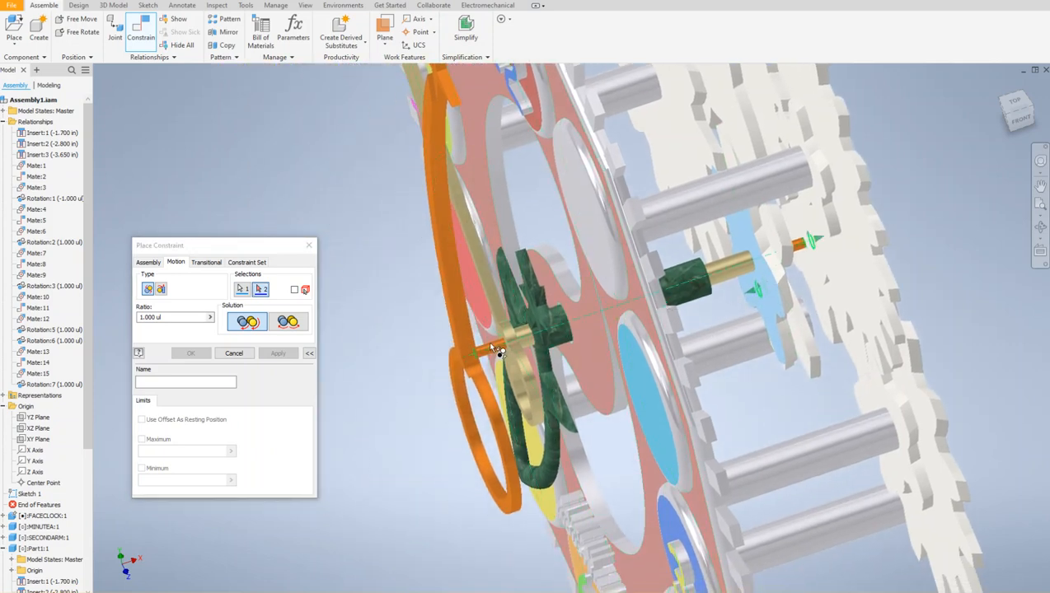
{"action": "scroll", "coordinate": [500, 346], "scroll_direction": "up", "scroll_amount": 3}
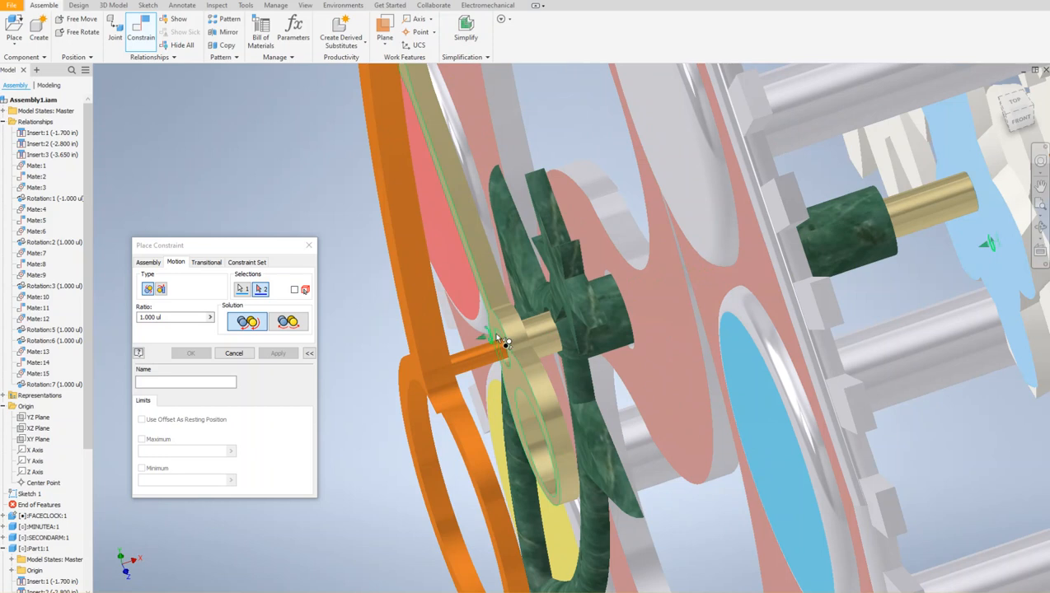
{"action": "left_click", "coordinate": [499, 341]}
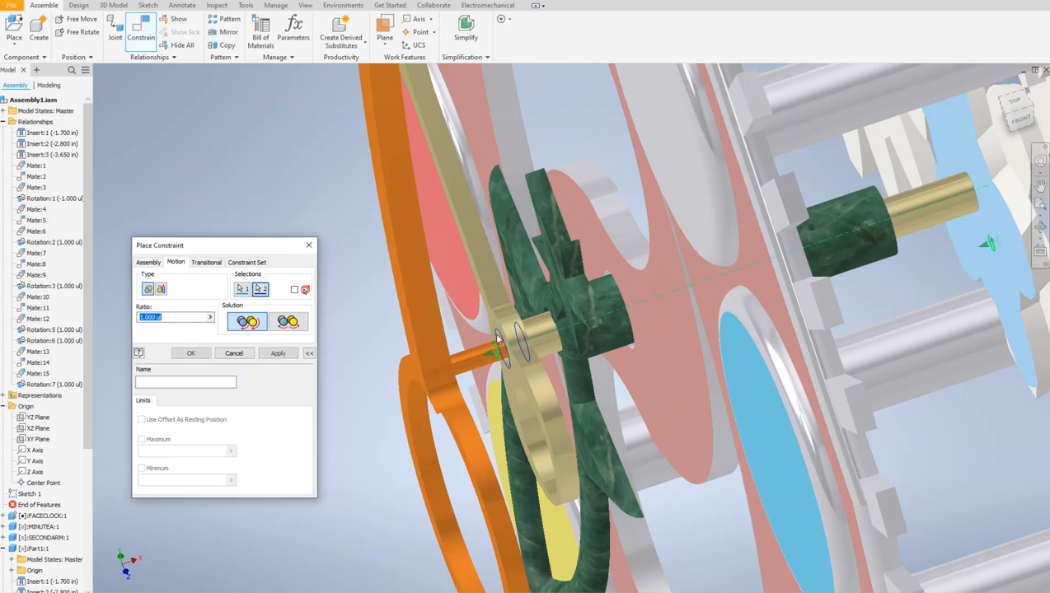
{"action": "left_click", "coordinate": [277, 355]}
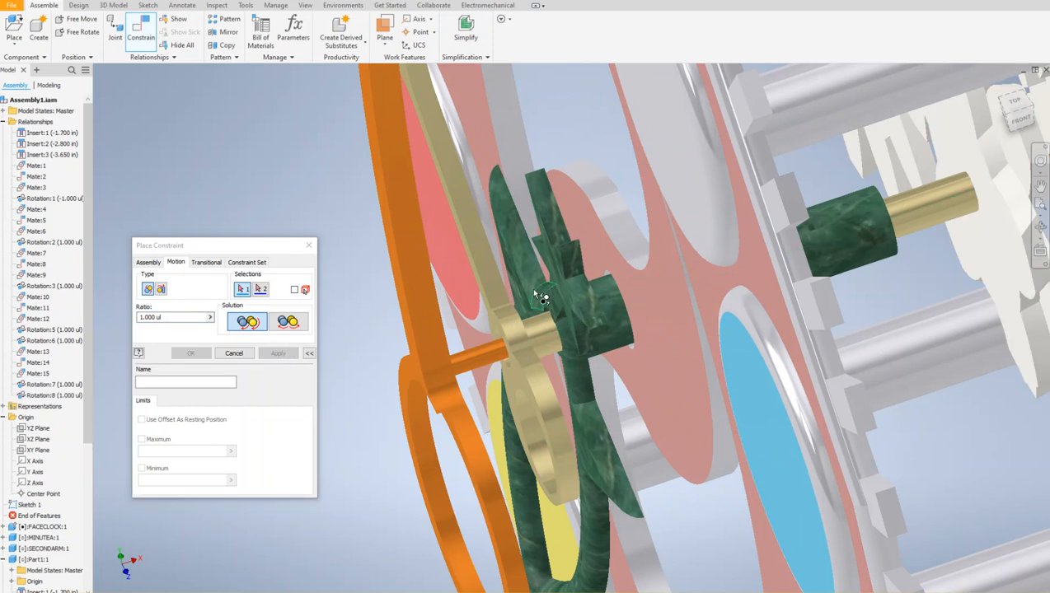
{"action": "scroll", "coordinate": [530, 300], "scroll_direction": "up", "scroll_amount": 2}
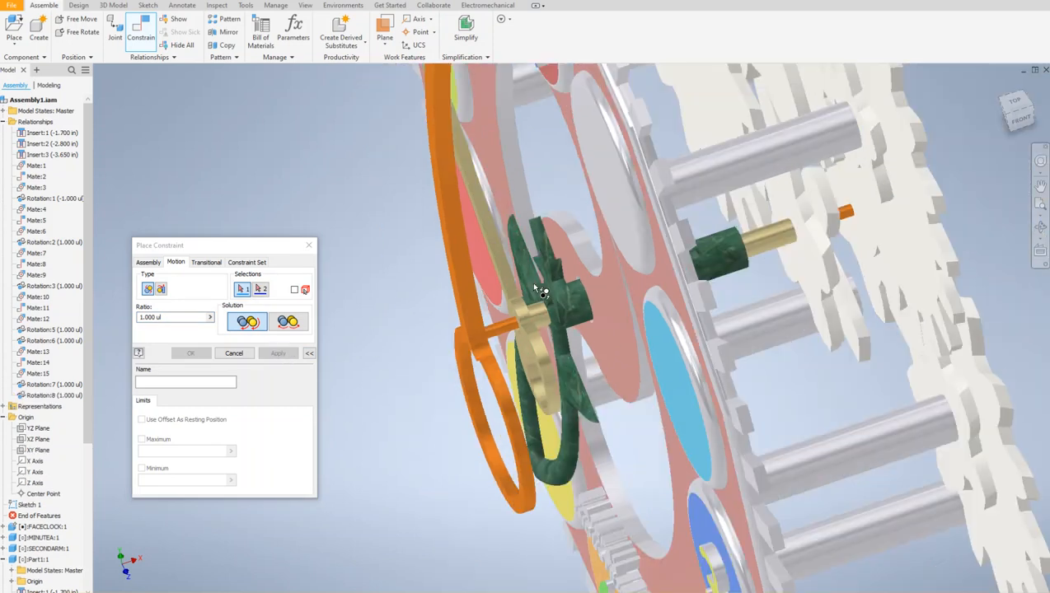
{"action": "left_click", "coordinate": [309, 245]}
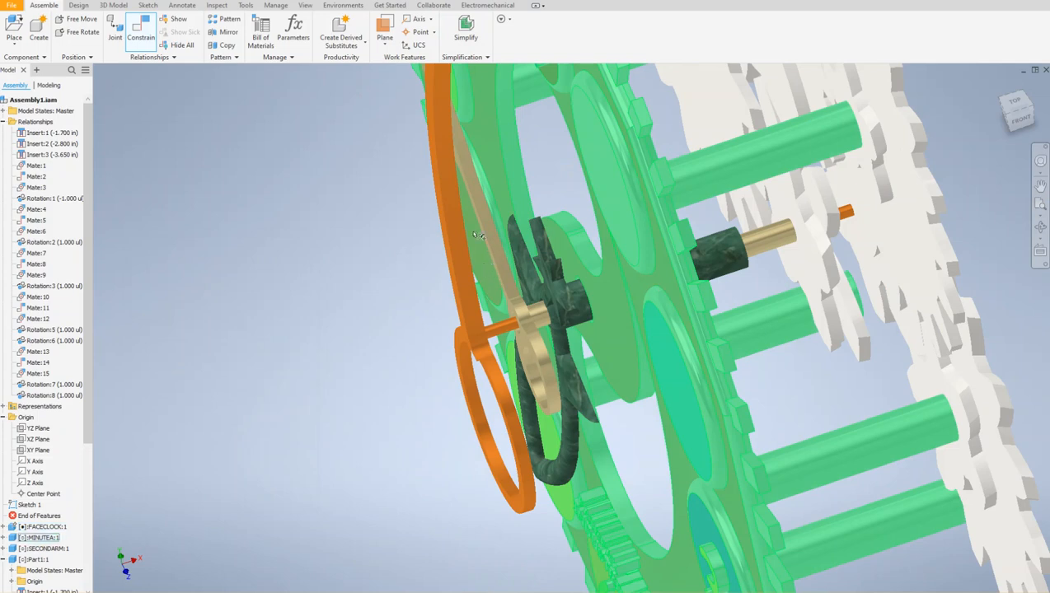
- Check how the minute hand, the gear on its shaft and the second hand are linked by trying to move them
{"action": "left_click", "coordinate": [484, 222]}
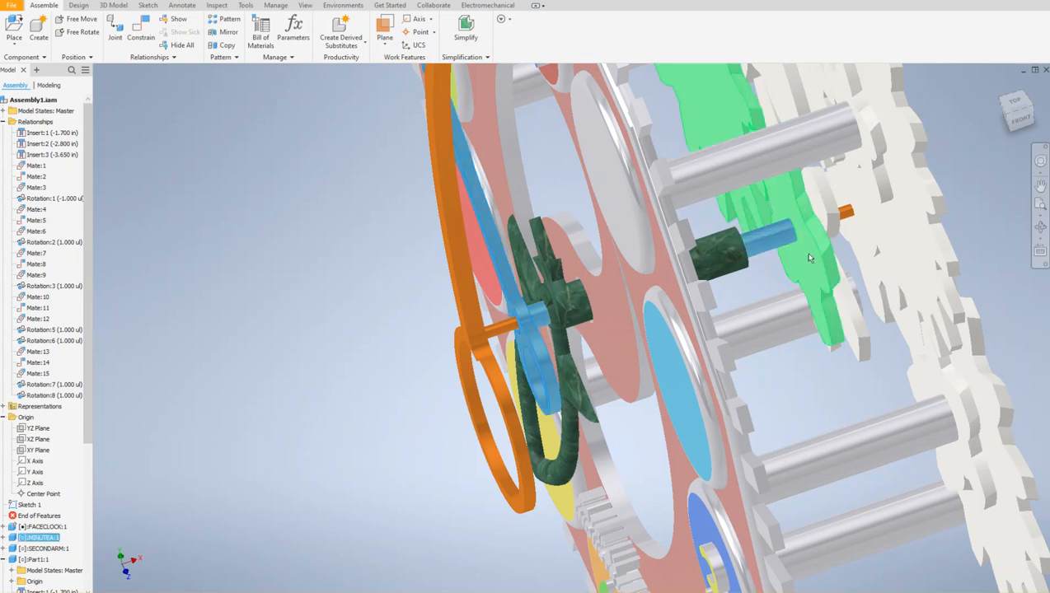
{"action": "left_click", "coordinate": [829, 281]}
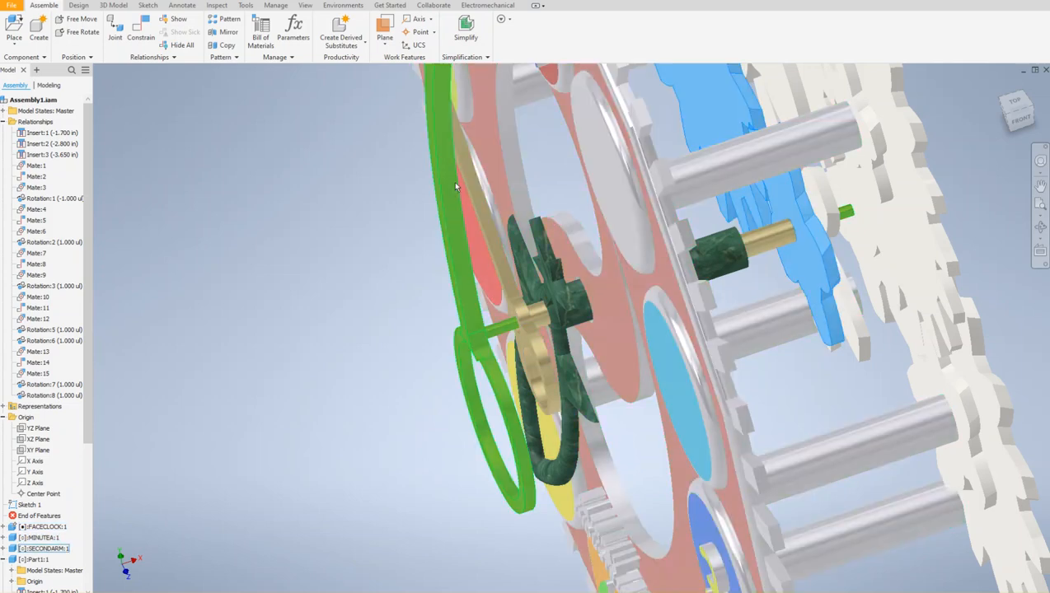
{"action": "left_click", "coordinate": [472, 195]}
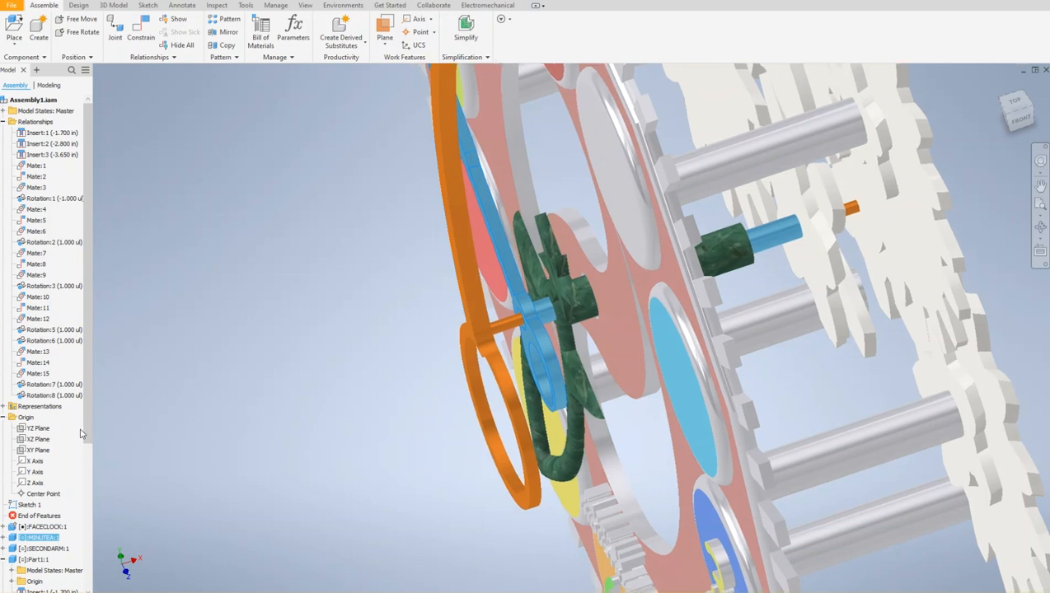
- Find the rotation constraint between the newest spur gear set and the minute hand in the model tree and inspect its details
{"action": "left_click_drag", "start_coordinate": [87, 435], "coordinate": [95, 592]}
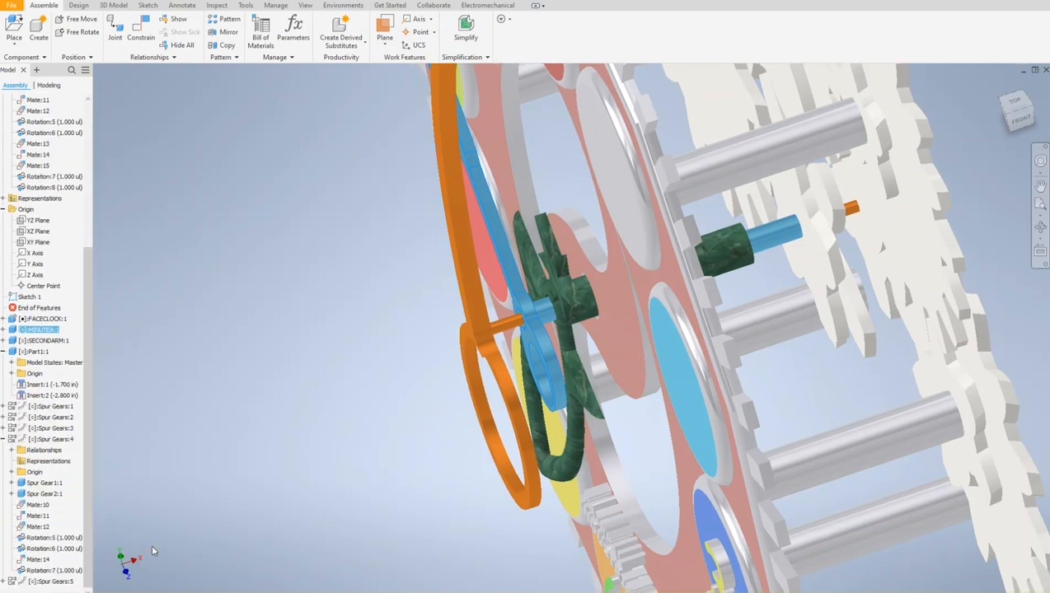
{"action": "scroll", "coordinate": [2, 587], "scroll_direction": "down", "scroll_amount": 3}
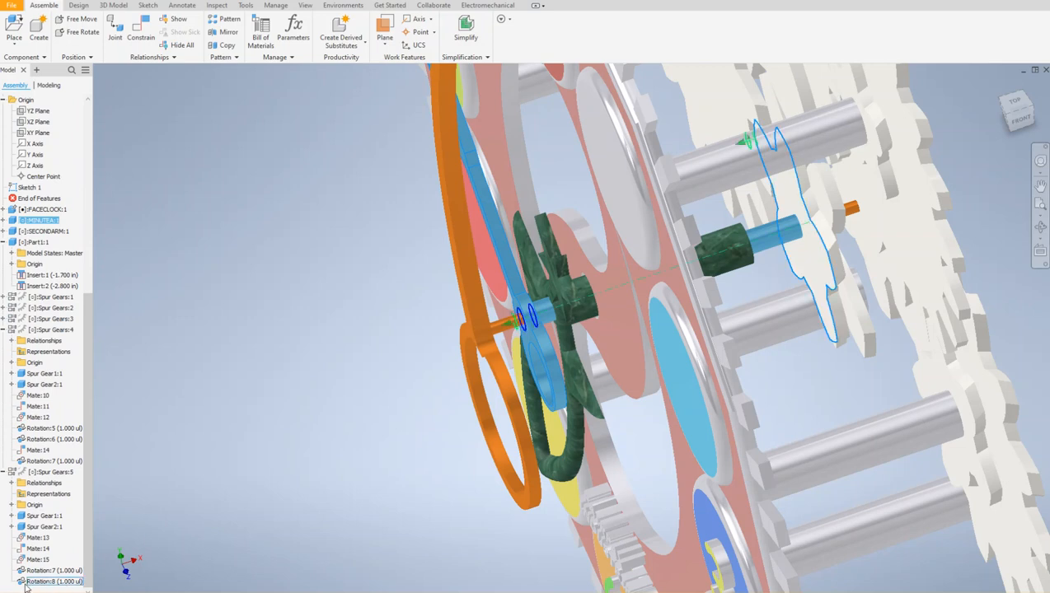
{"action": "mouse_move", "coordinate": [25, 585]}
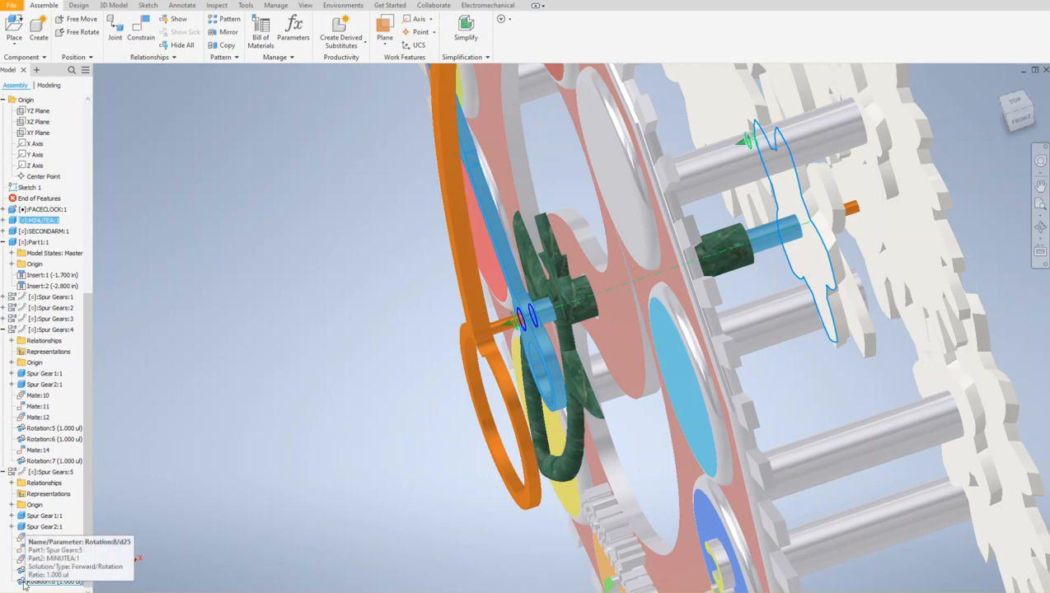
{"action": "double_click", "coordinate": [25, 583]}
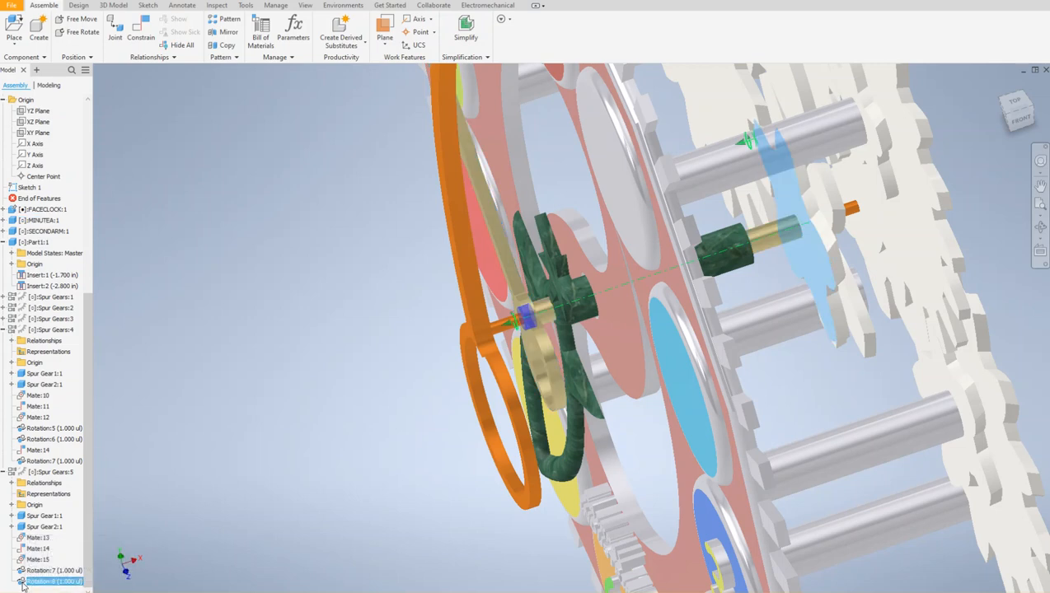
- Set the ratio of the rotation constraint between the newest spur gear set and the minute hand to -1
{"action": "right_click", "coordinate": [21, 581]}
{"action": "left_click", "coordinate": [286, 517]}
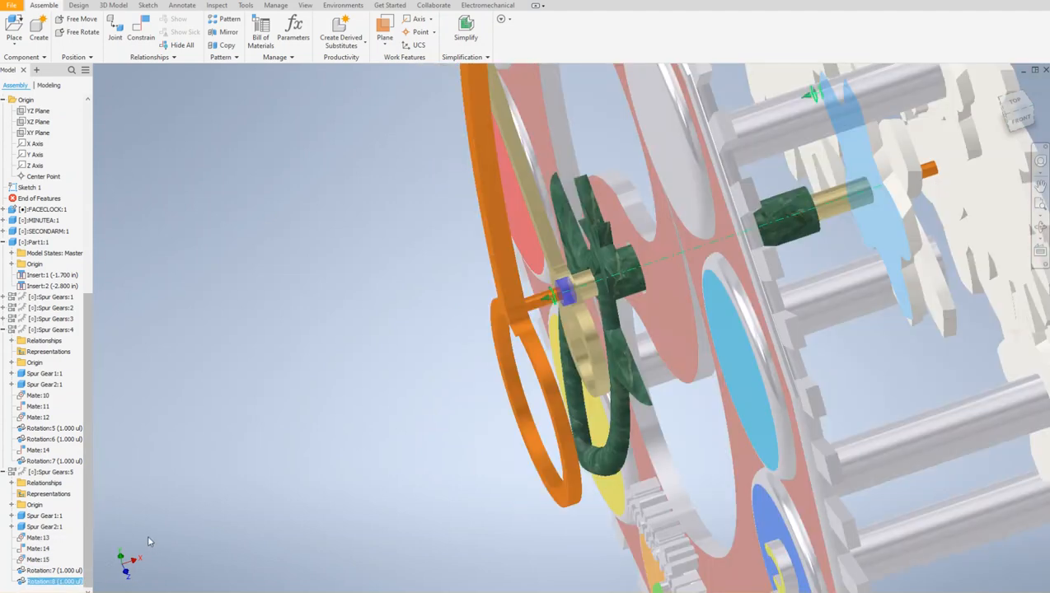
{"action": "left_click", "coordinate": [31, 584]}
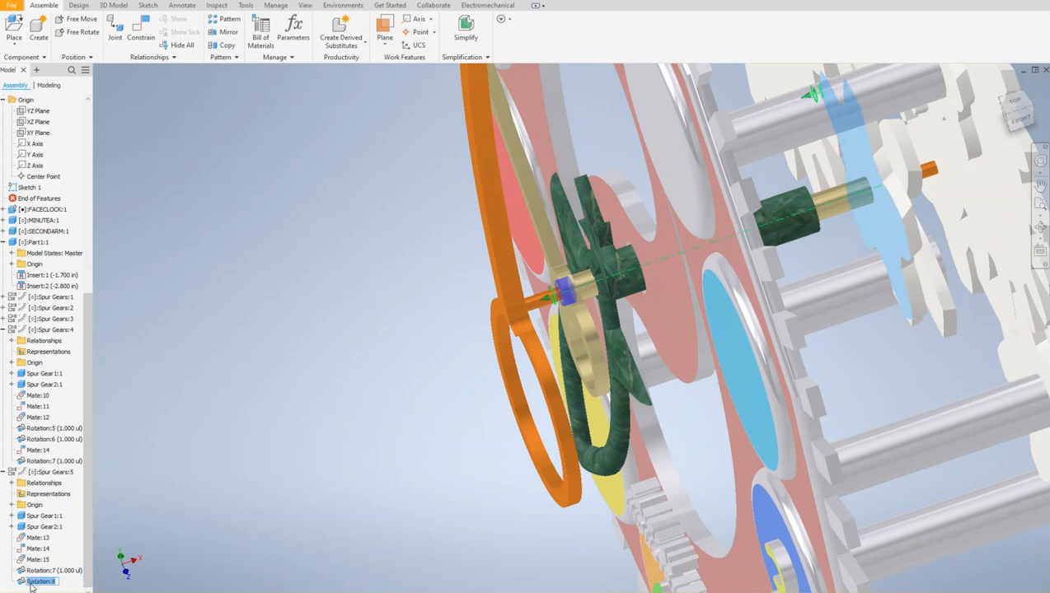
{"action": "left_click", "coordinate": [22, 583]}
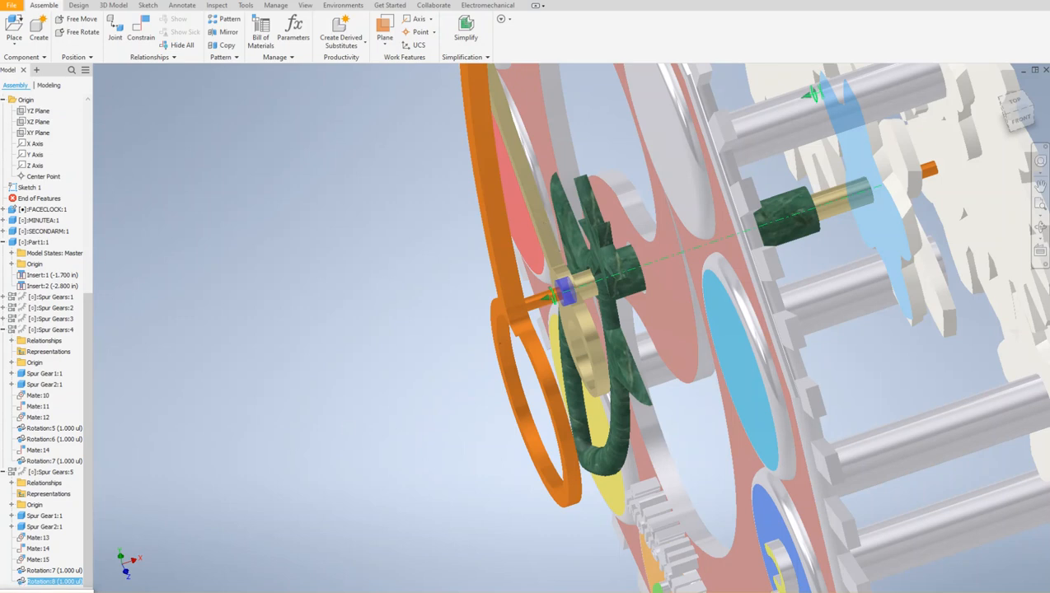
{"action": "right_click", "coordinate": [26, 583]}
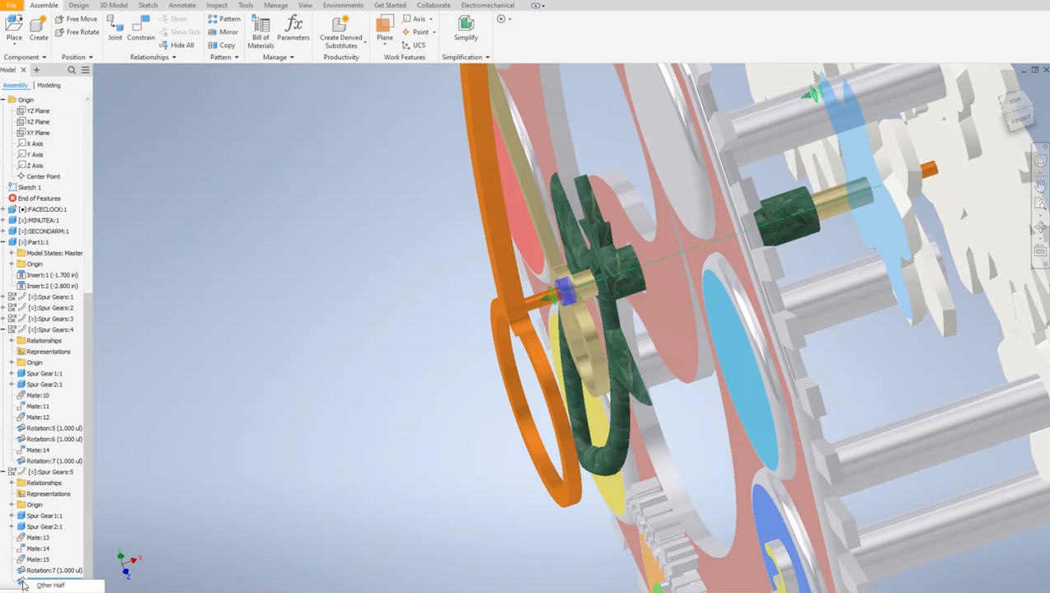
{"action": "left_click", "coordinate": [51, 585]}
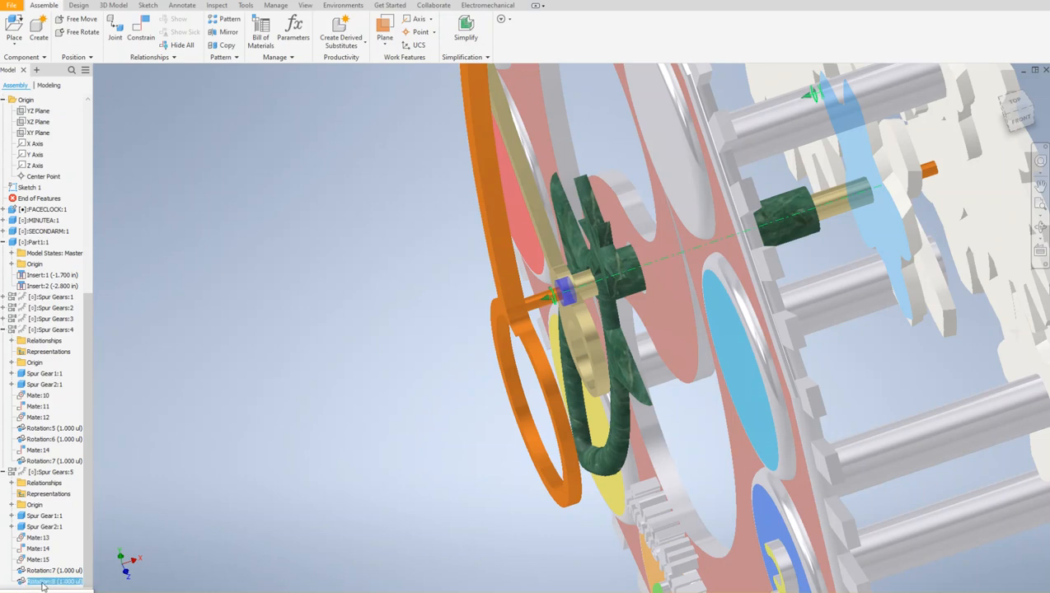
{"action": "right_click", "coordinate": [23, 583]}
{"action": "left_click", "coordinate": [159, 544]}
{"action": "left_click", "coordinate": [160, 542]}
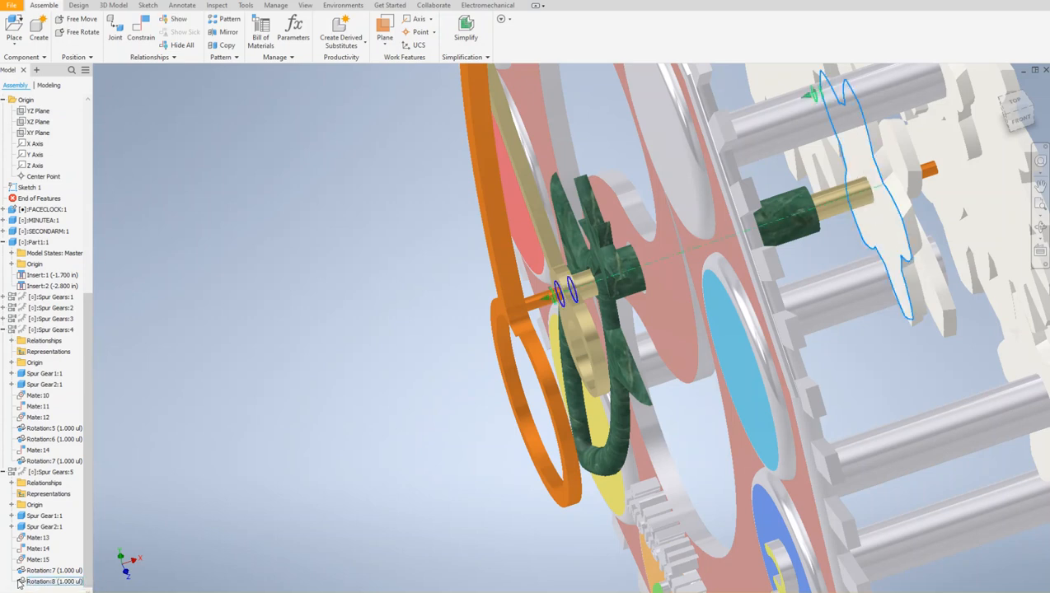
{"action": "left_click", "coordinate": [20, 584]}
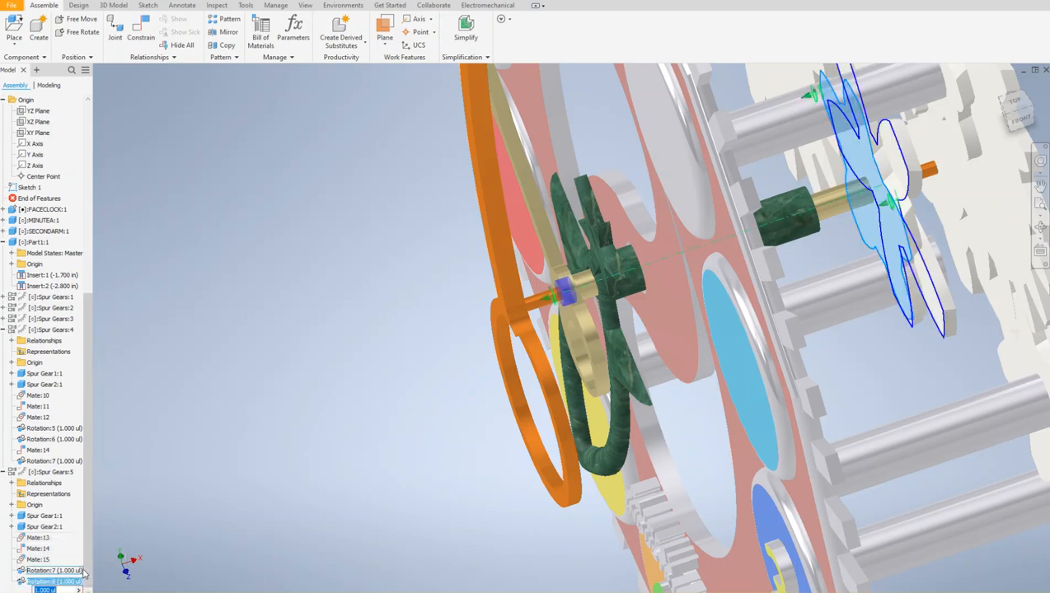
{"action": "type", "text": "-1"}
{"action": "key", "text": "Return"}
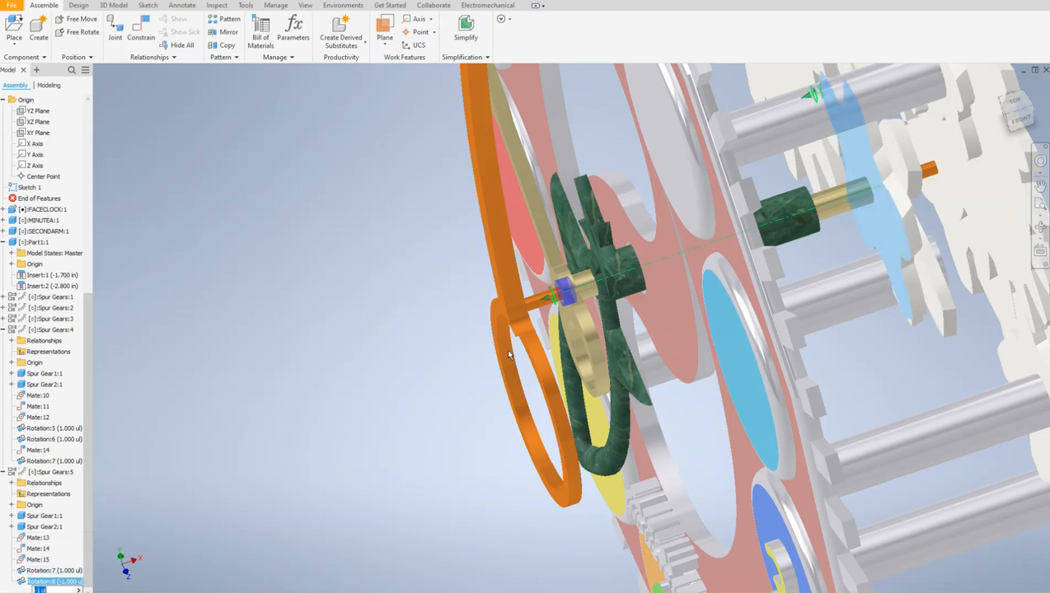
{"action": "left_click", "coordinate": [183, 458]}
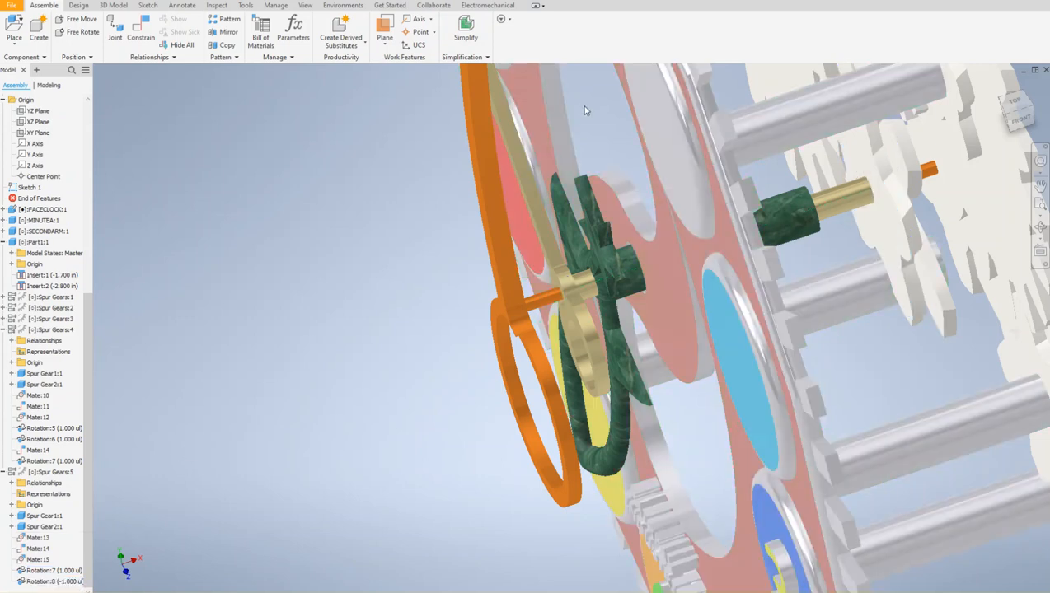
- Delete the rotation constraint that links the newest spur gear set to the minute hand
{"action": "left_click", "coordinate": [520, 171]}
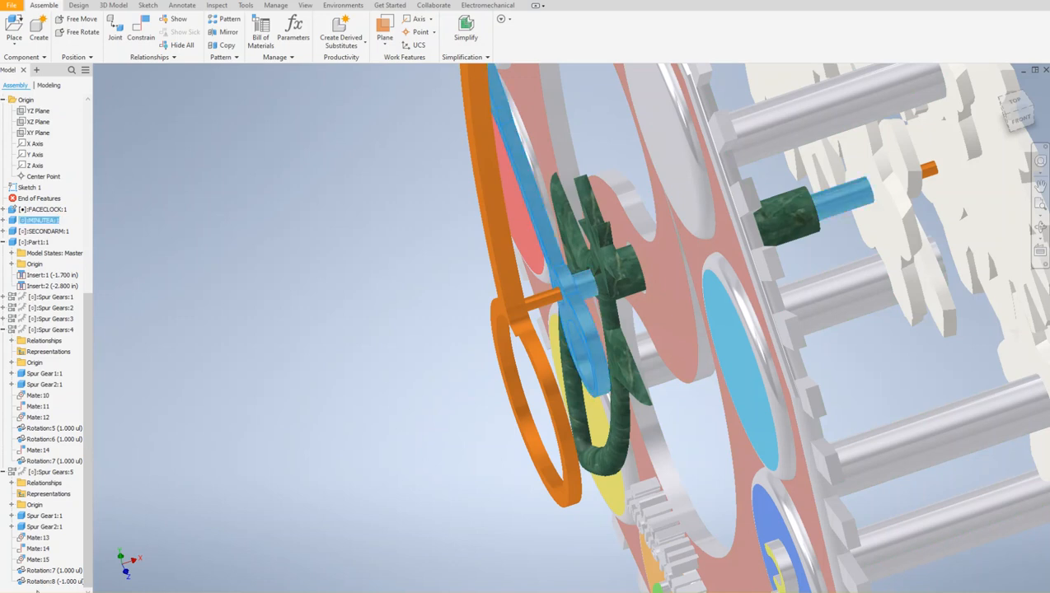
{"action": "right_click", "coordinate": [23, 583]}
{"action": "left_click", "coordinate": [23, 582]}
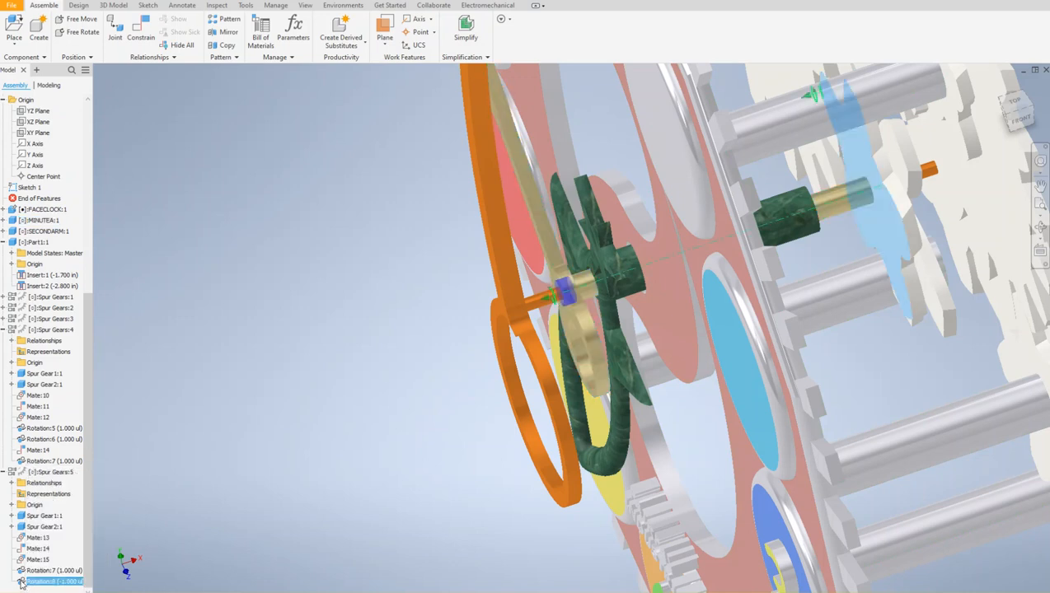
{"action": "right_click", "coordinate": [19, 580]}
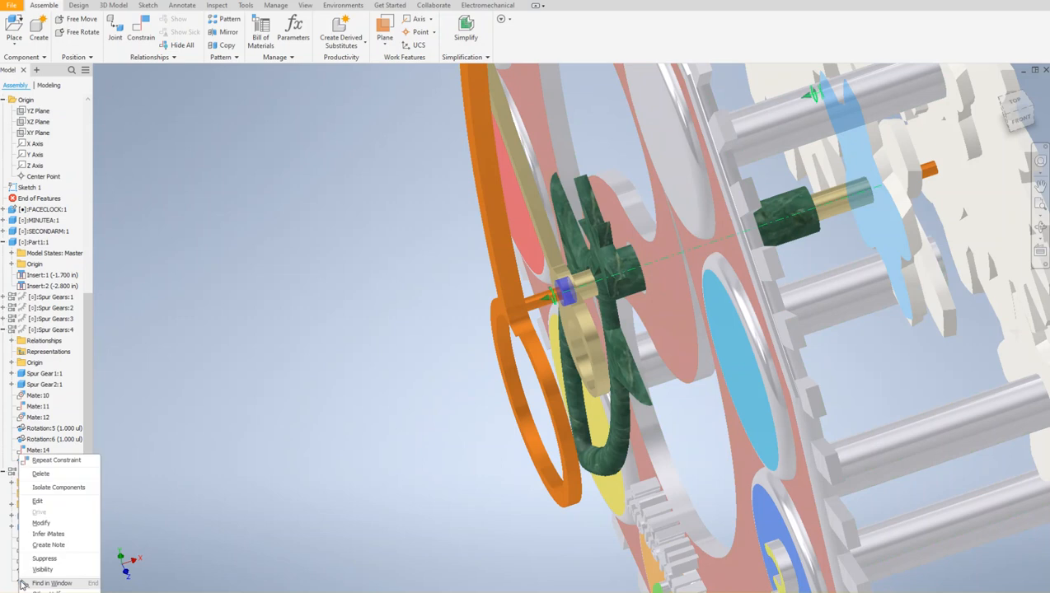
{"action": "left_click", "coordinate": [37, 479]}
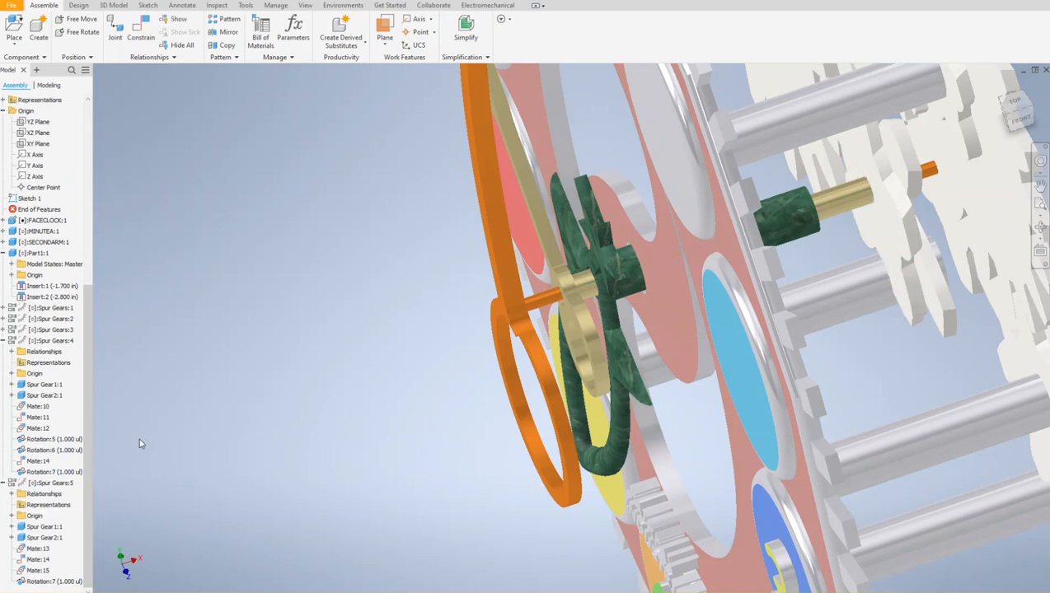
- Test the remaining motion links by rotating the minute hand, the newest gear pair and the second hand separately
{"action": "left_click", "coordinate": [524, 184]}
{"action": "left_click_drag", "start_coordinate": [524, 184], "coordinate": [596, 267]}
{"action": "middle_click_drag", "start_coordinate": [452, 260], "coordinate": [334, 350]}
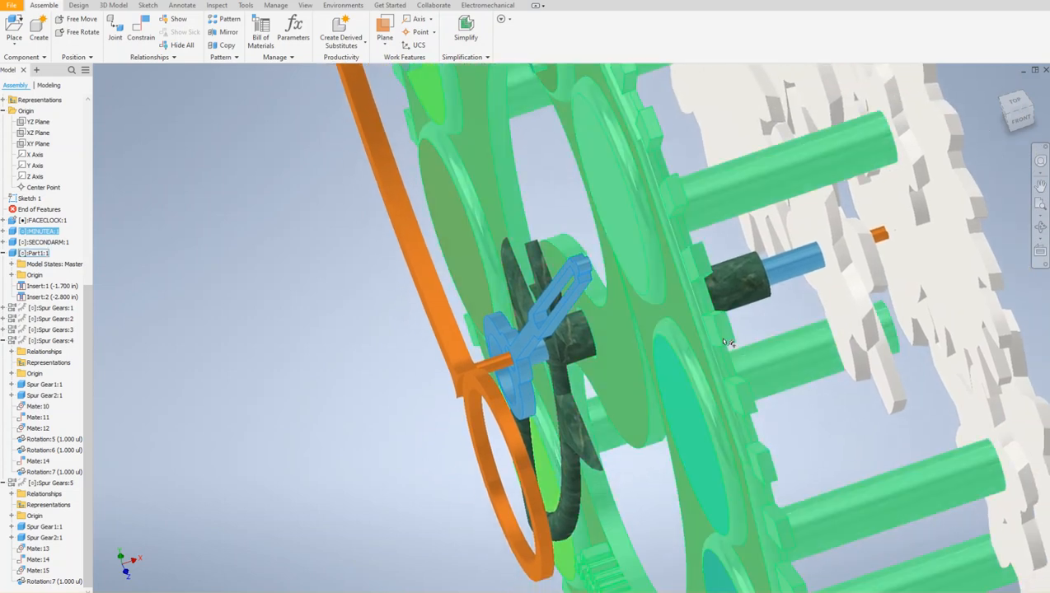
{"action": "left_click_drag", "start_coordinate": [846, 346], "coordinate": [763, 263]}
{"action": "scroll", "coordinate": [763, 264], "scroll_direction": "down", "scroll_amount": 5}
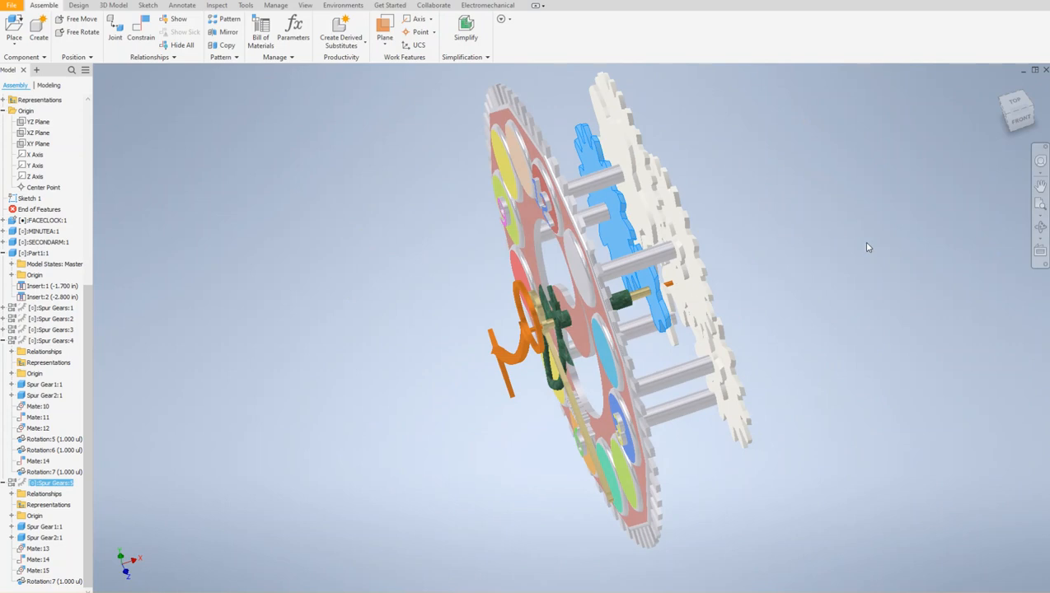
{"action": "left_click", "coordinate": [498, 350]}
{"action": "left_click_drag", "start_coordinate": [498, 350], "coordinate": [471, 305]}
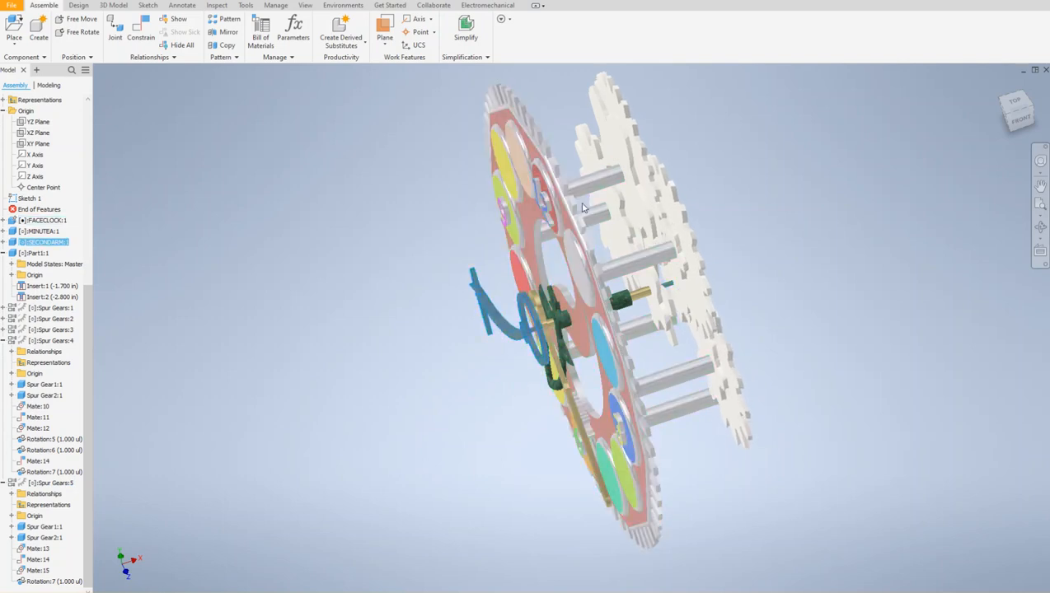
{"action": "scroll", "coordinate": [576, 201], "scroll_direction": "up", "scroll_amount": 4}
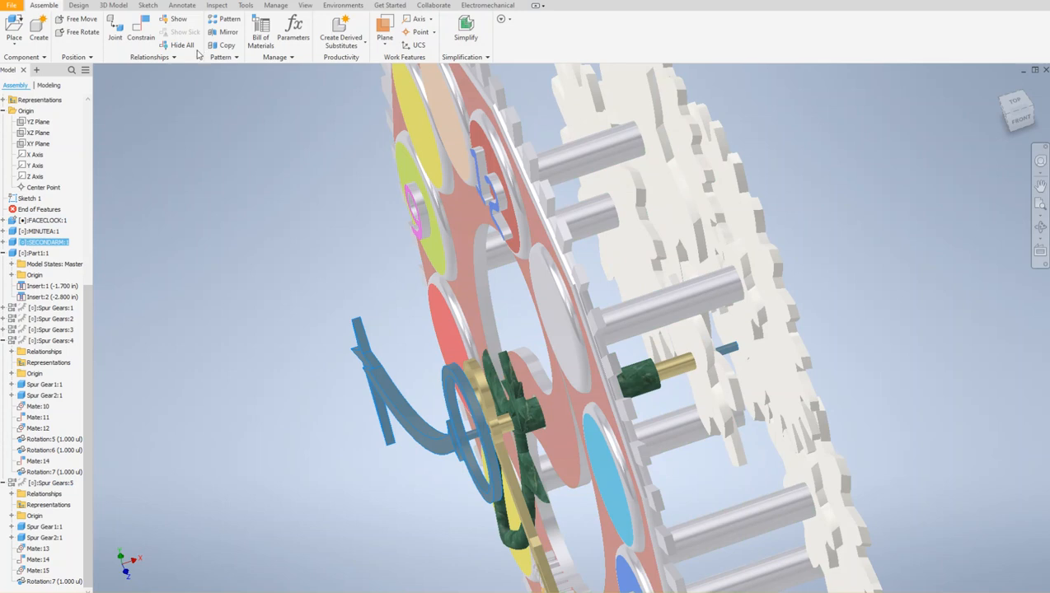
{"action": "left_click", "coordinate": [78, 7]}
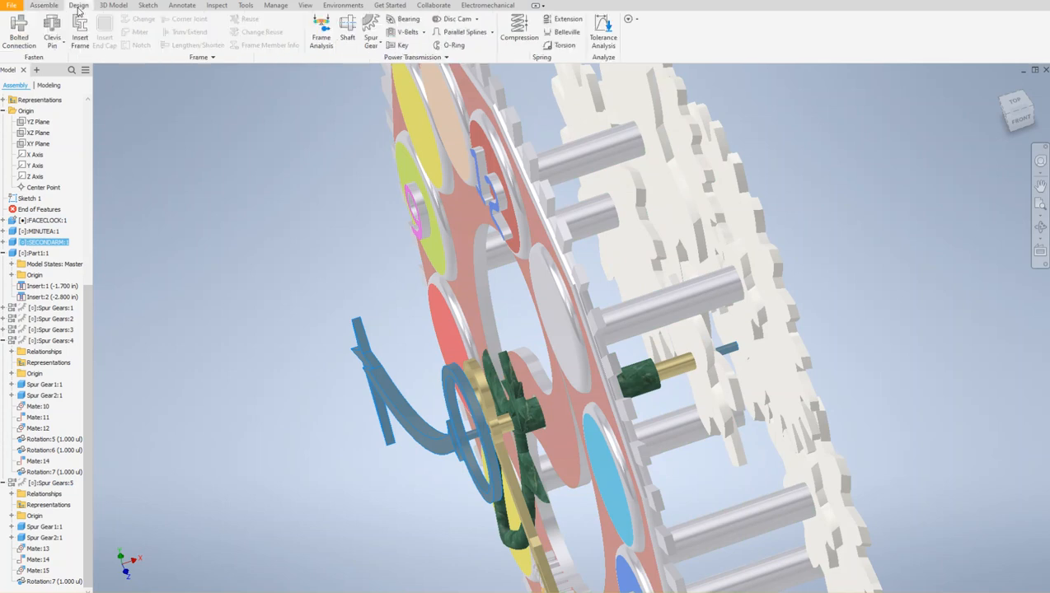
{"action": "left_click", "coordinate": [377, 46]}
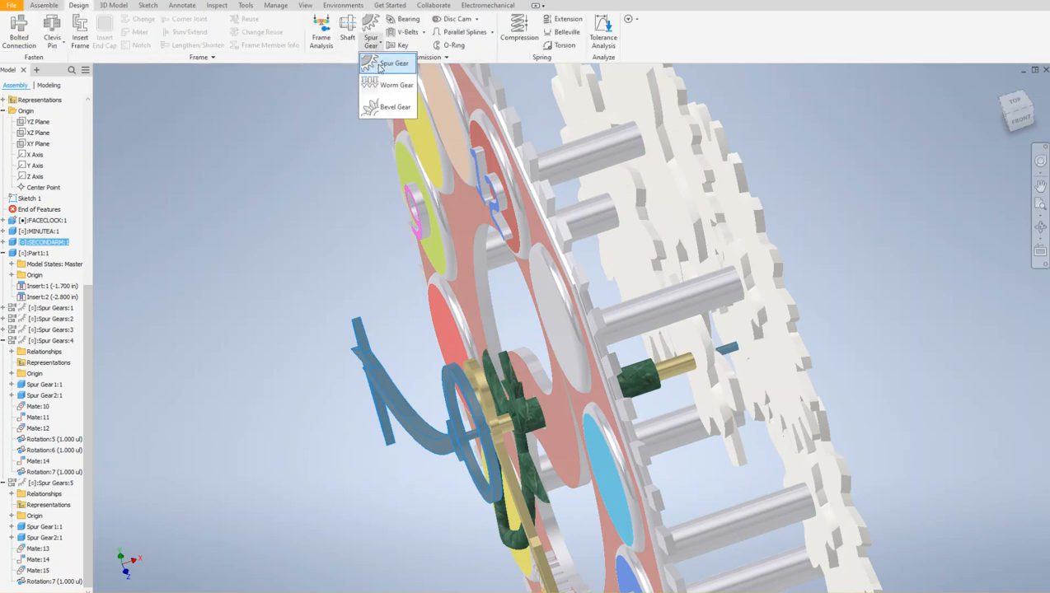
{"action": "left_click", "coordinate": [387, 63]}
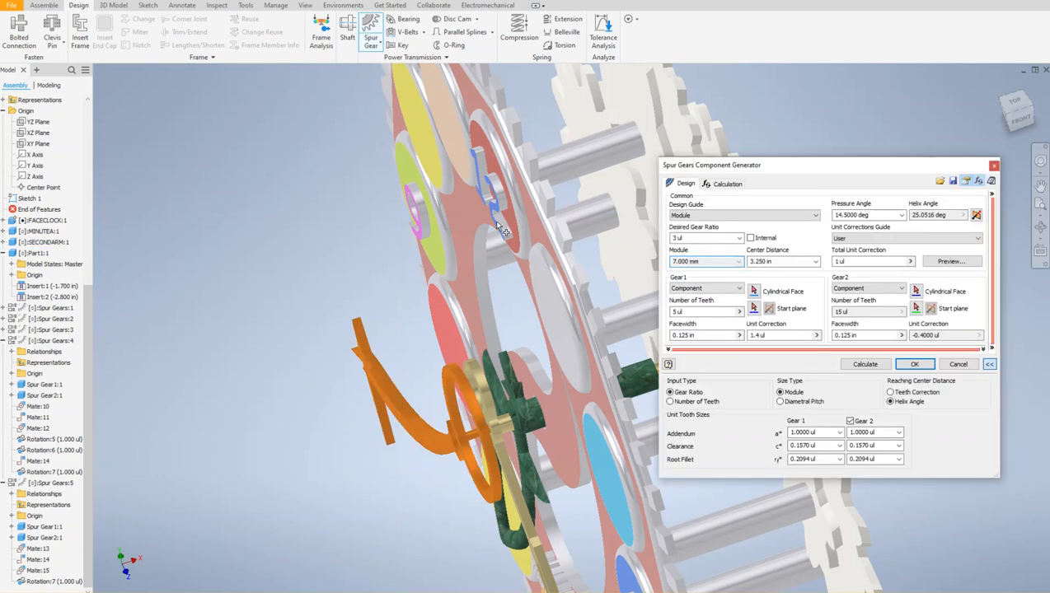
{"action": "left_click_drag", "start_coordinate": [824, 169], "coordinate": [861, 1]}
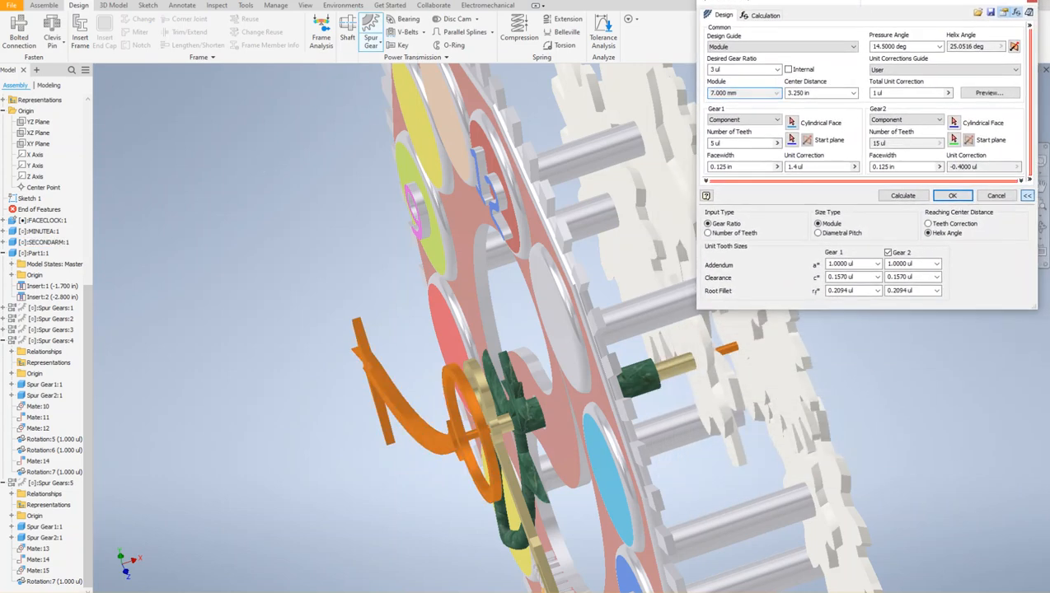
{"action": "left_click_drag", "start_coordinate": [737, 69], "coordinate": [632, 68]}
{"action": "type", "text": "4"}
{"action": "left_click", "coordinate": [916, 200]}
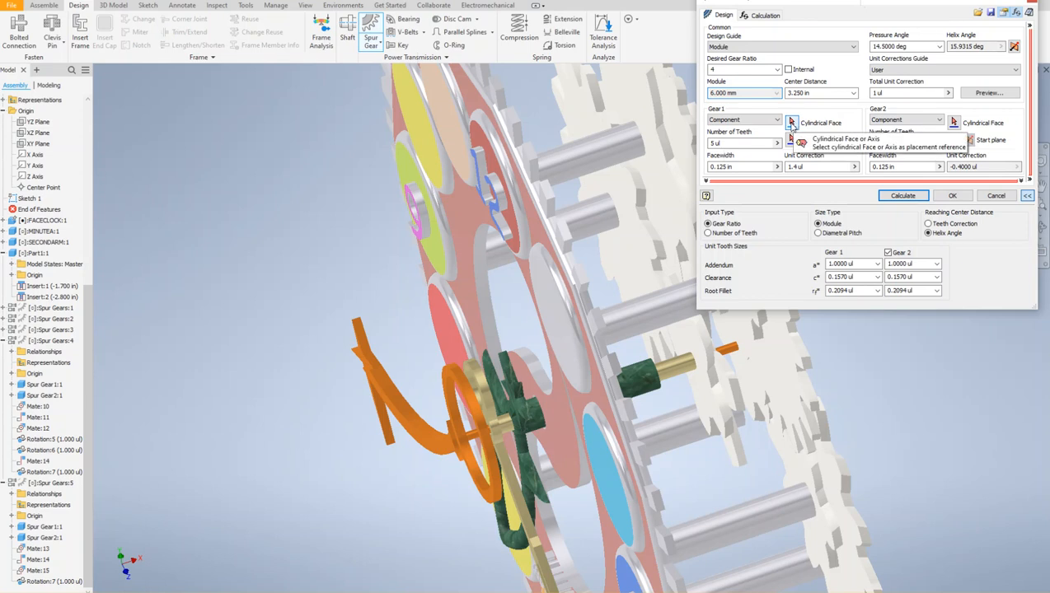
{"action": "left_click", "coordinate": [792, 123]}
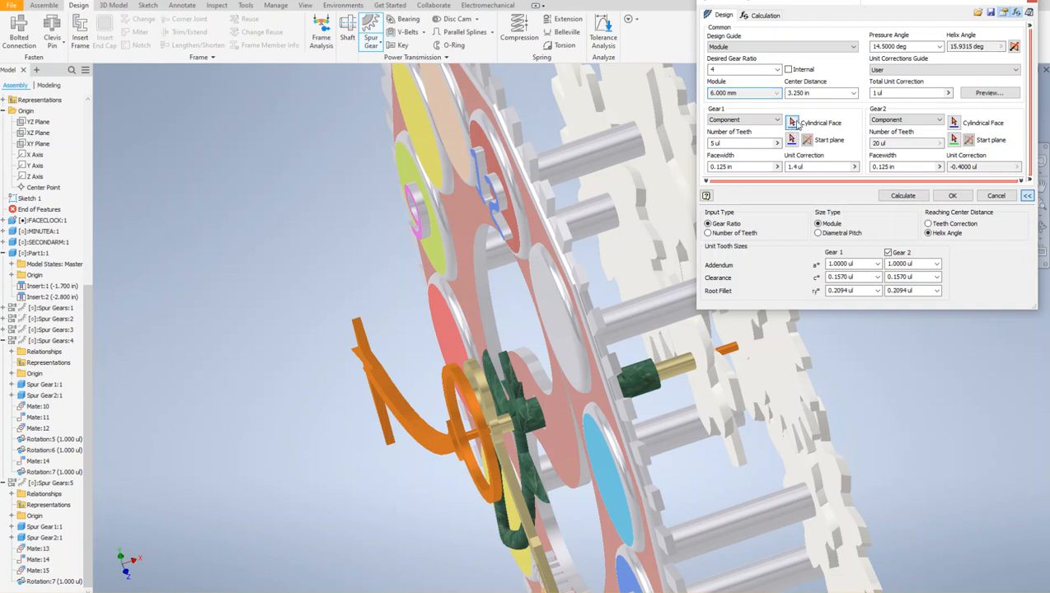
{"action": "left_click", "coordinate": [676, 371]}
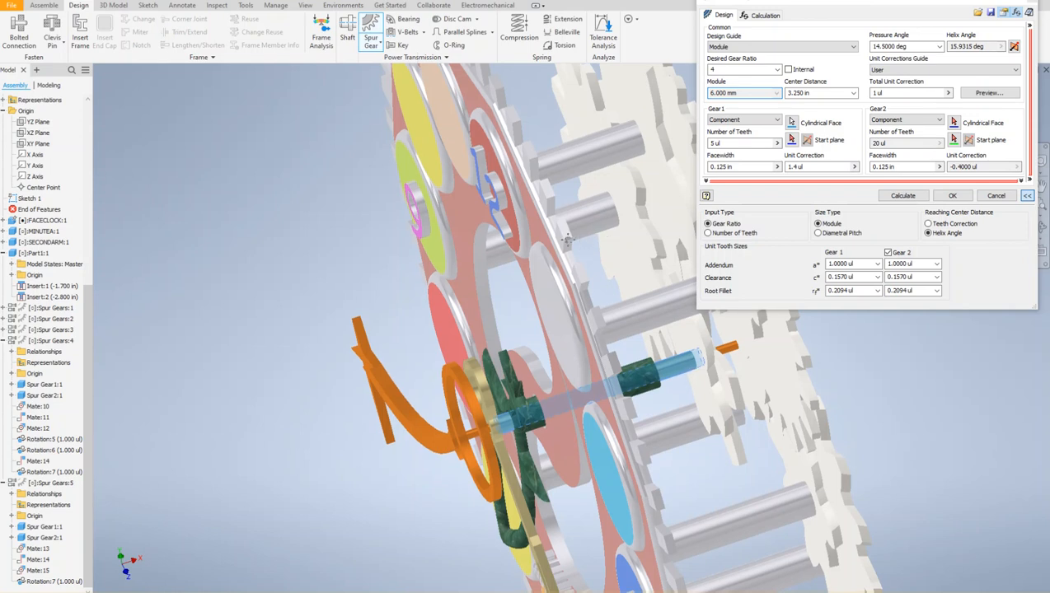
{"action": "middle_click_drag", "start_coordinate": [597, 235], "coordinate": [439, 266]}
{"action": "scroll", "coordinate": [462, 259], "scroll_direction": "down", "scroll_amount": 2}
{"action": "scroll", "coordinate": [474, 255], "scroll_direction": "down", "scroll_amount": 2}
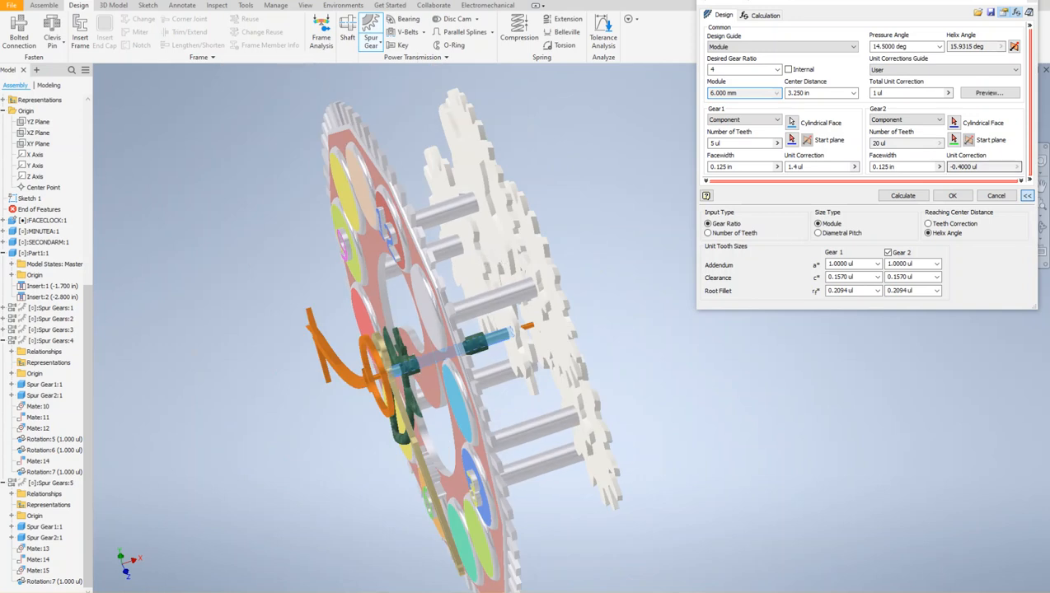
{"action": "key", "text": "Escape"}
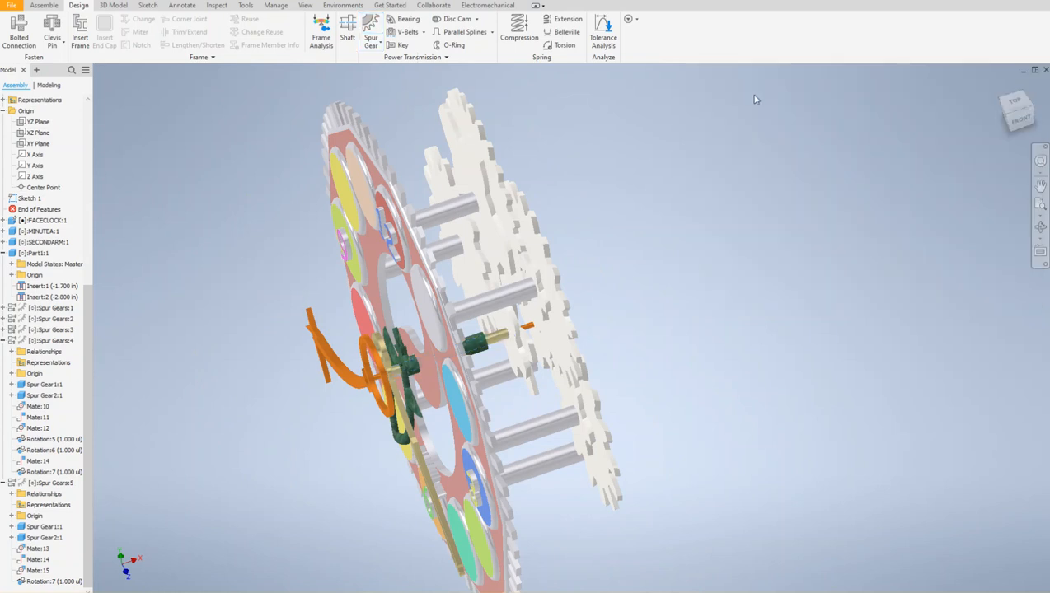
- Start a new spur gear pair, set its desired gear ratio to 4 and module to 6 mm, and calculate it
{"action": "middle_click_drag", "start_coordinate": [670, 220], "coordinate": [710, 192]}
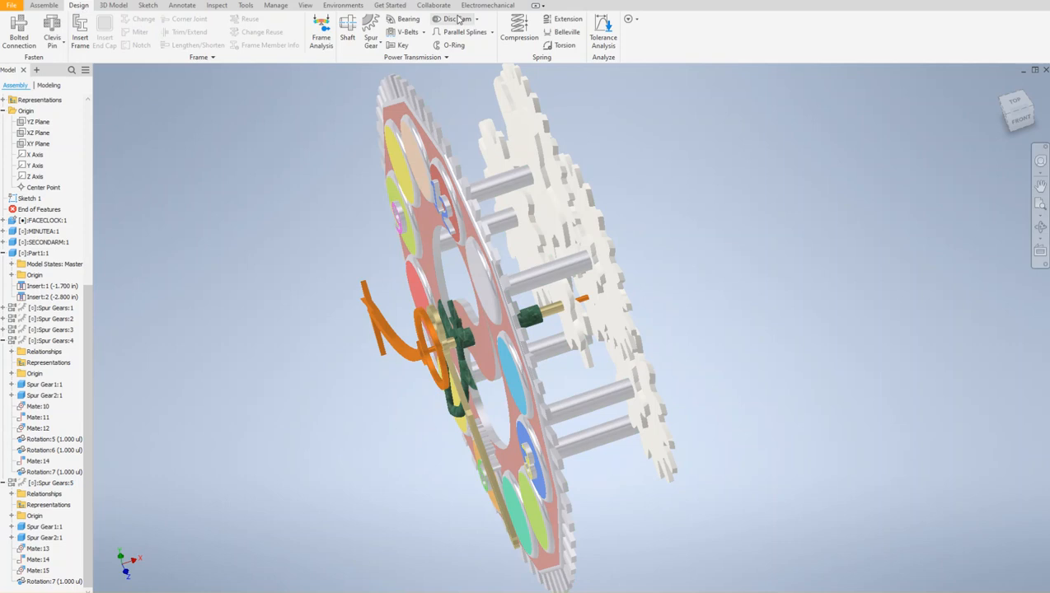
{"action": "left_click", "coordinate": [371, 43]}
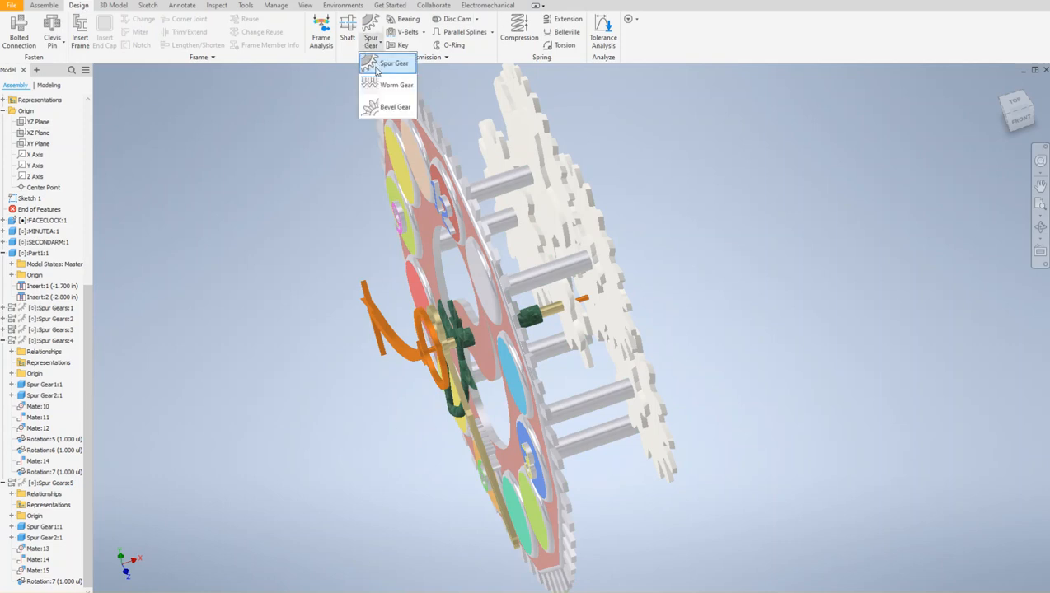
{"action": "left_click", "coordinate": [364, 68]}
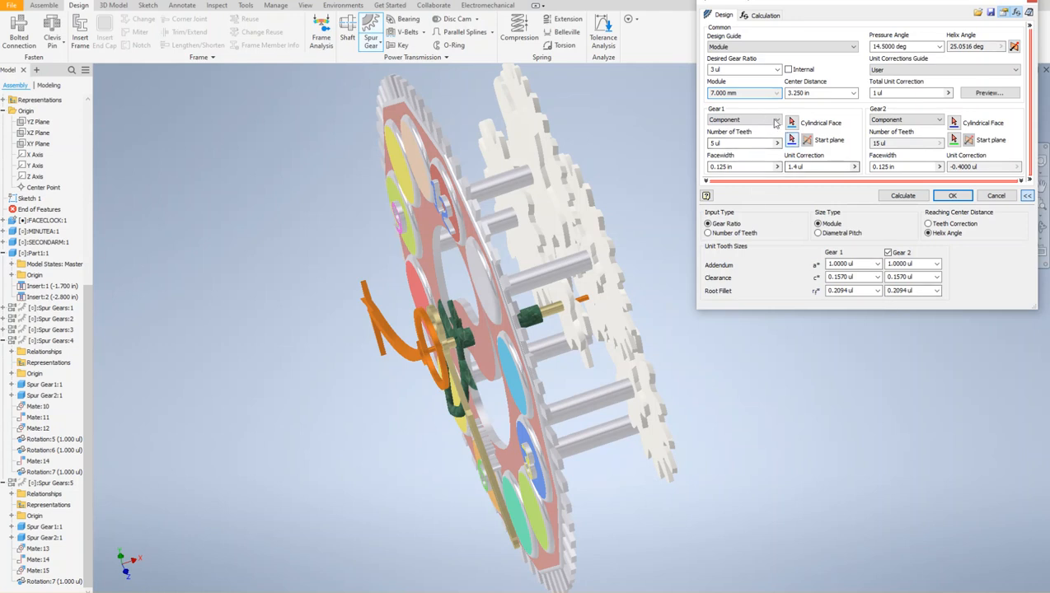
{"action": "triple_click", "coordinate": [731, 69]}
{"action": "type", "text": "4"}
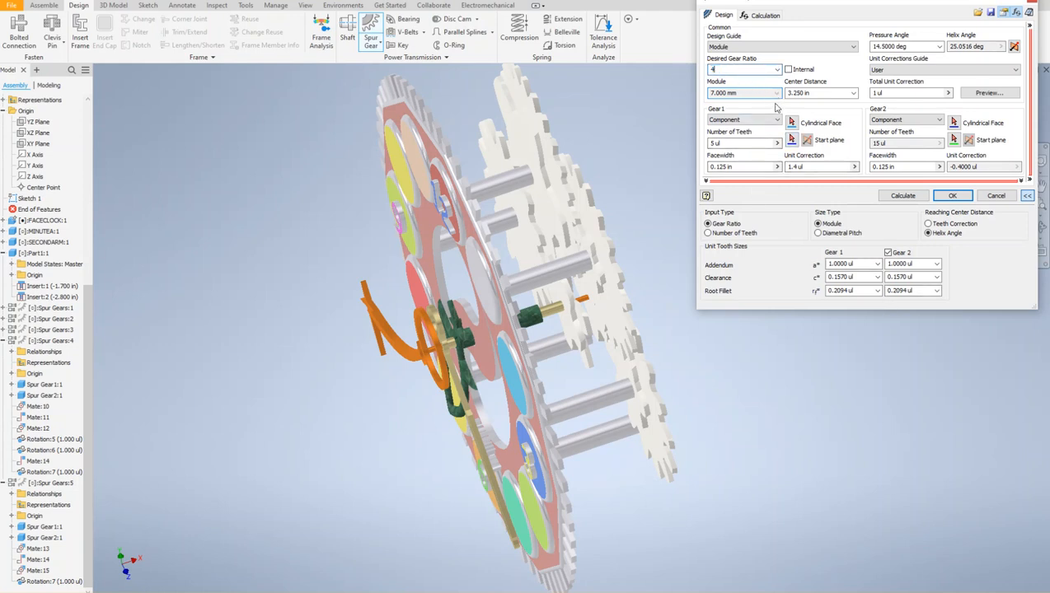
{"action": "left_click", "coordinate": [902, 196]}
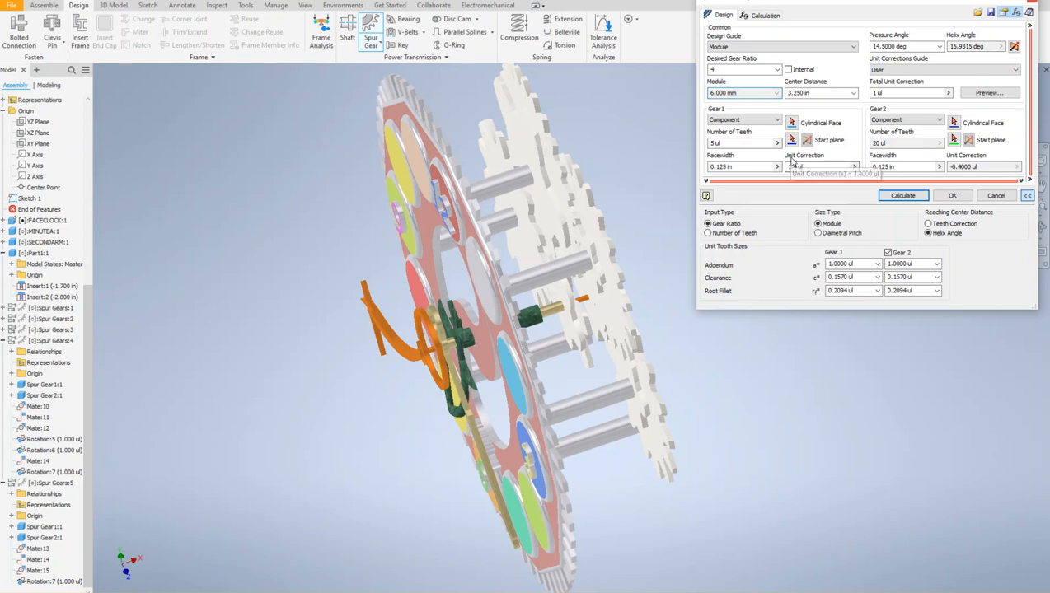
- Place Gear 1 on the upper intermediate shaft's cylindrical face and Gear 2 on the green hour hand's shaft
{"action": "left_click", "coordinate": [791, 122]}
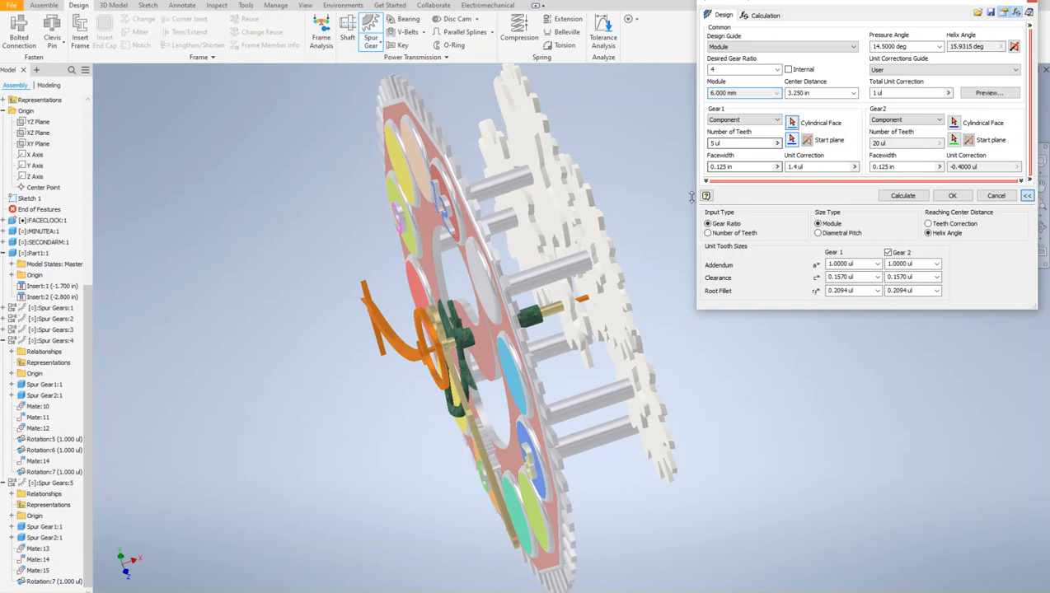
{"action": "left_click", "coordinate": [509, 223]}
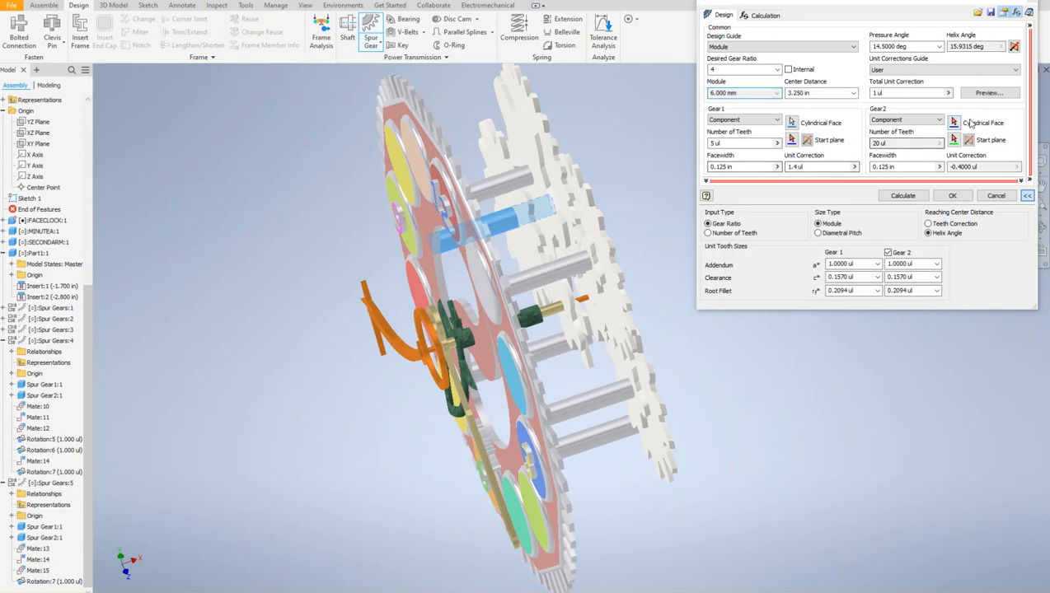
{"action": "left_click", "coordinate": [954, 122]}
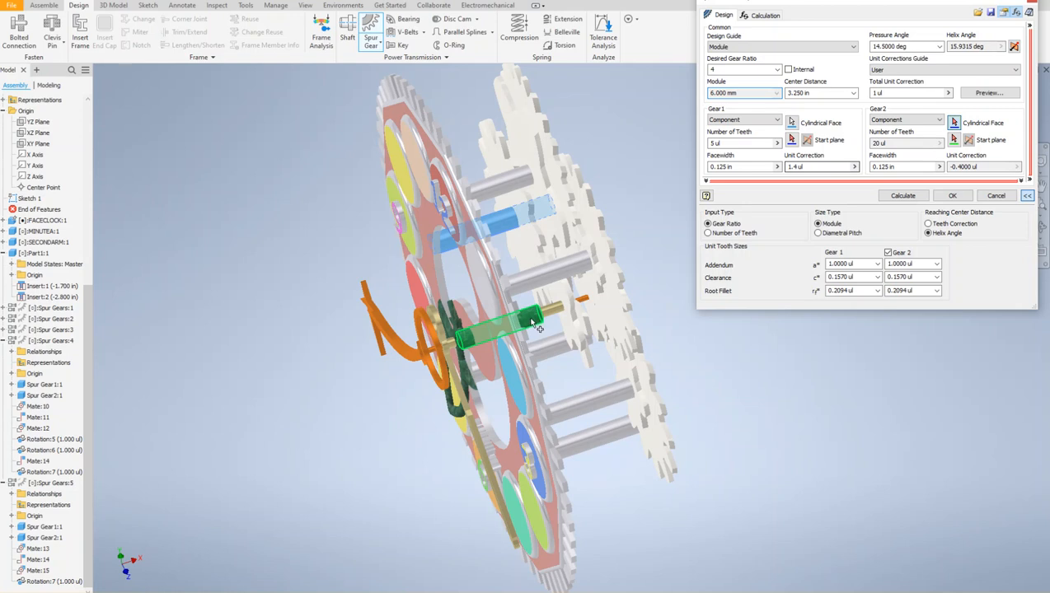
{"action": "left_click", "coordinate": [536, 324]}
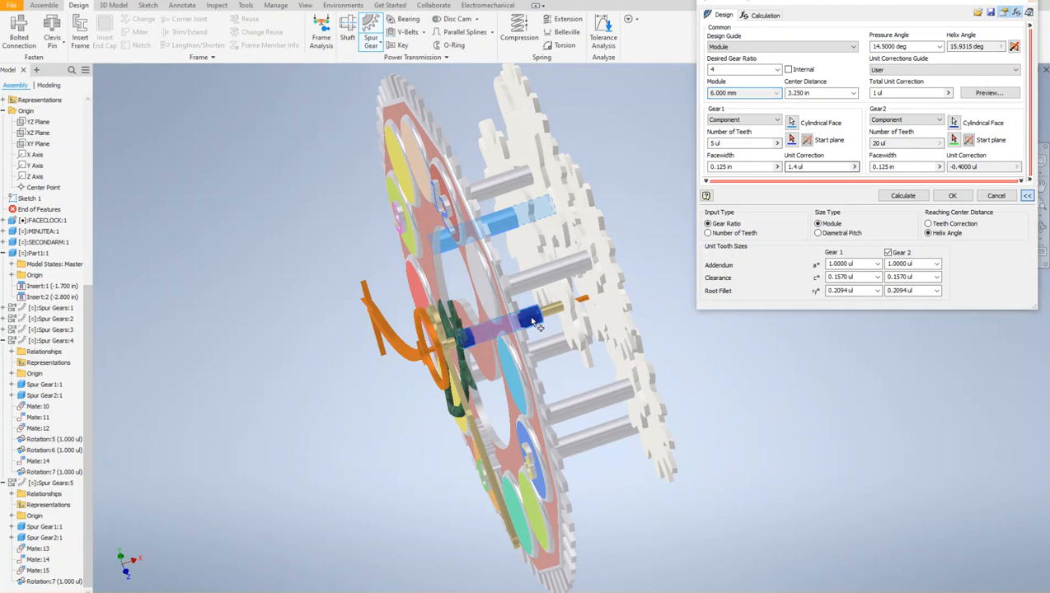
- Set the gear pair's start plane to the rear end face of the green hour hand's shaft
{"action": "left_click", "coordinate": [791, 141]}
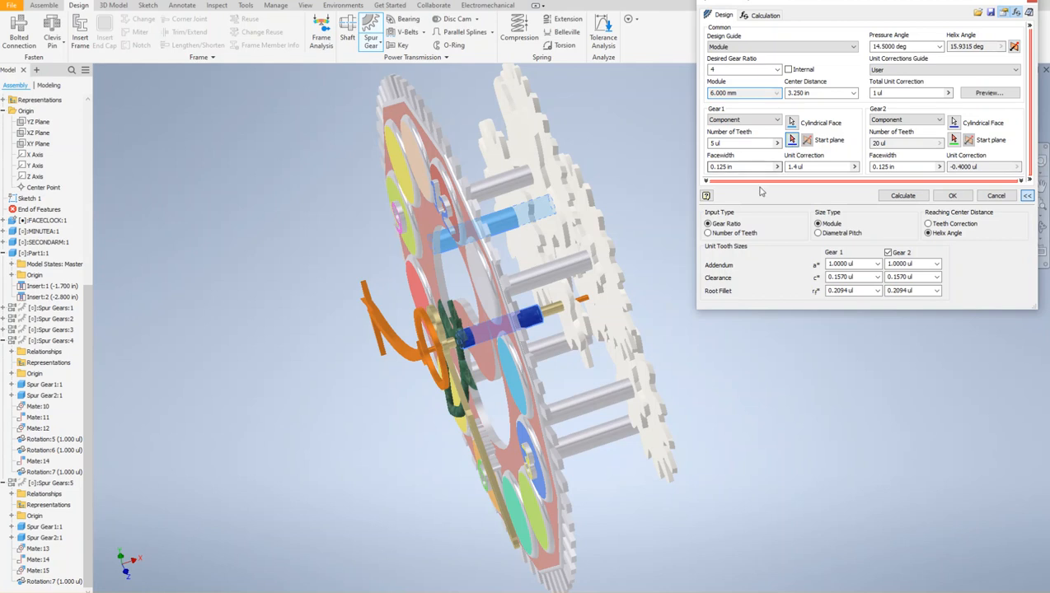
{"action": "left_click_drag", "start_coordinate": [862, 9], "coordinate": [903, 378]}
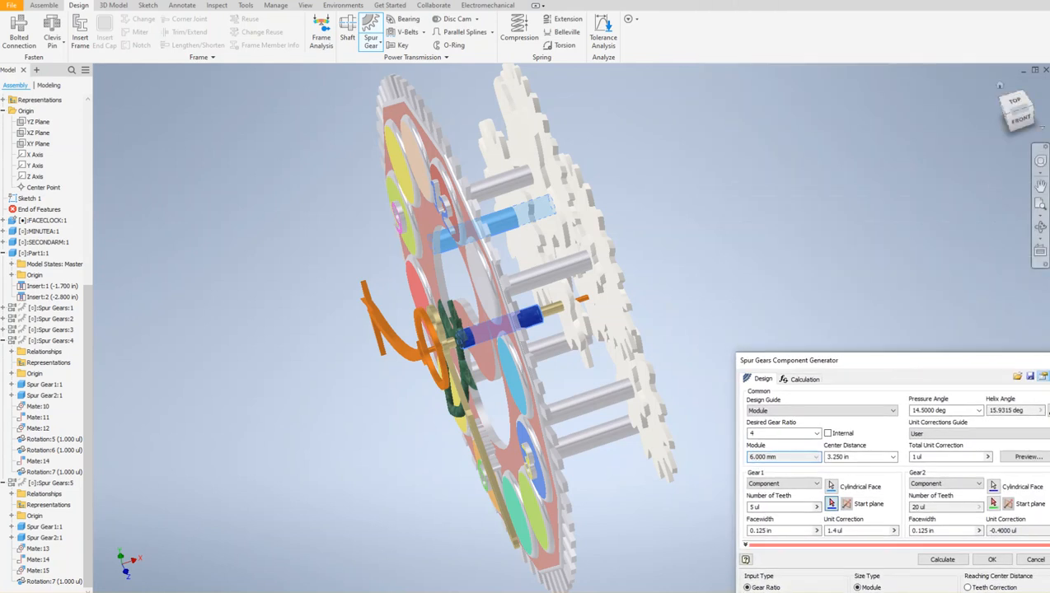
{"action": "left_click_drag", "start_coordinate": [1015, 122], "coordinate": [972, 134]}
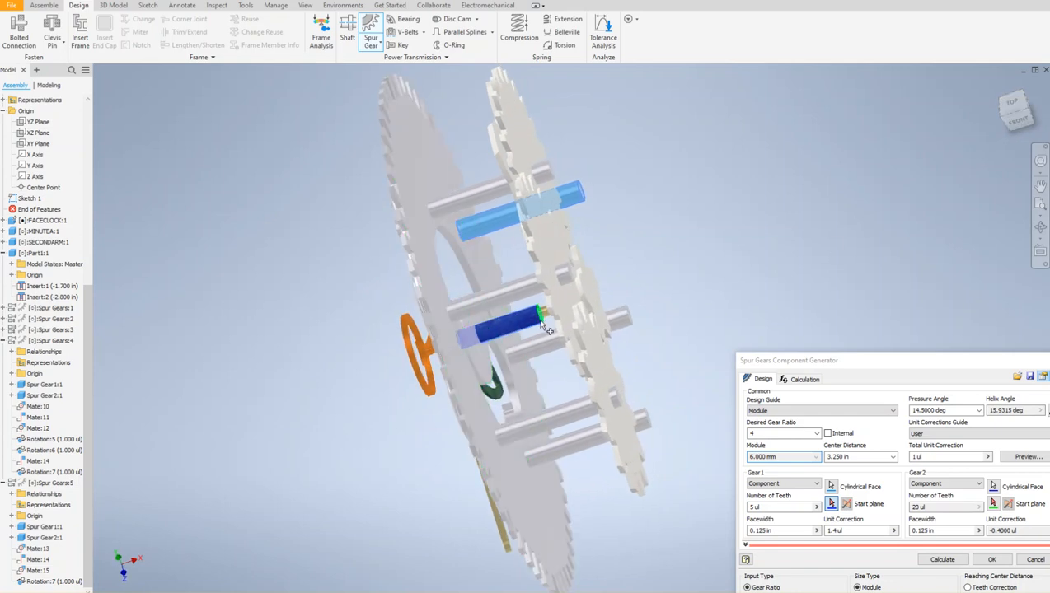
{"action": "left_click", "coordinate": [543, 328]}
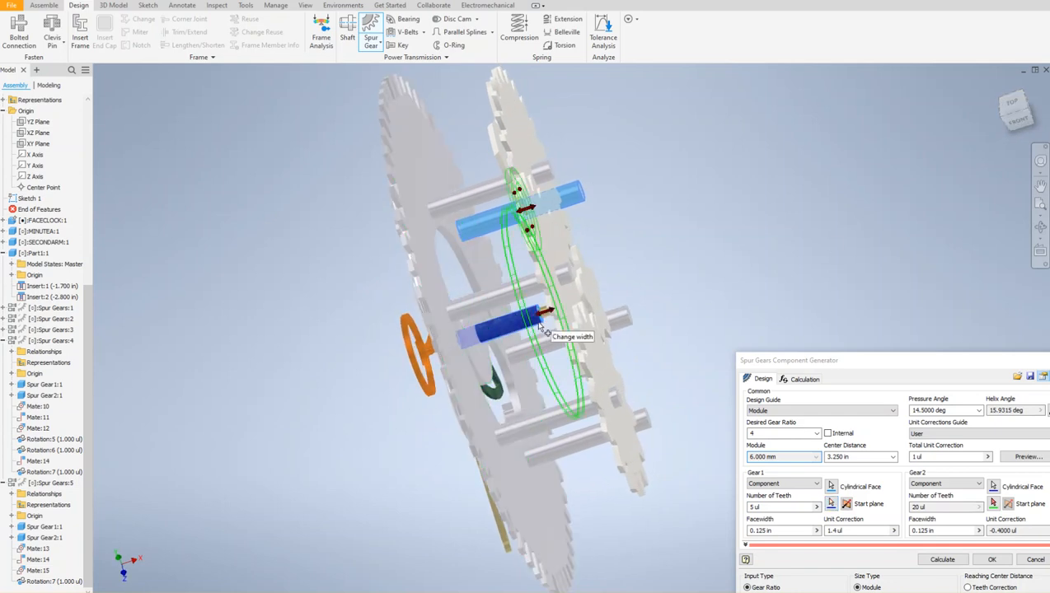
- Generate the spur gear pair, accepting the proposed file names and the design as calculated
{"action": "left_click_drag", "start_coordinate": [1012, 124], "coordinate": [1032, 122]}
{"action": "middle_click_drag", "start_coordinate": [757, 169], "coordinate": [688, 153]}
{"action": "left_click_drag", "start_coordinate": [867, 360], "coordinate": [821, 65]}
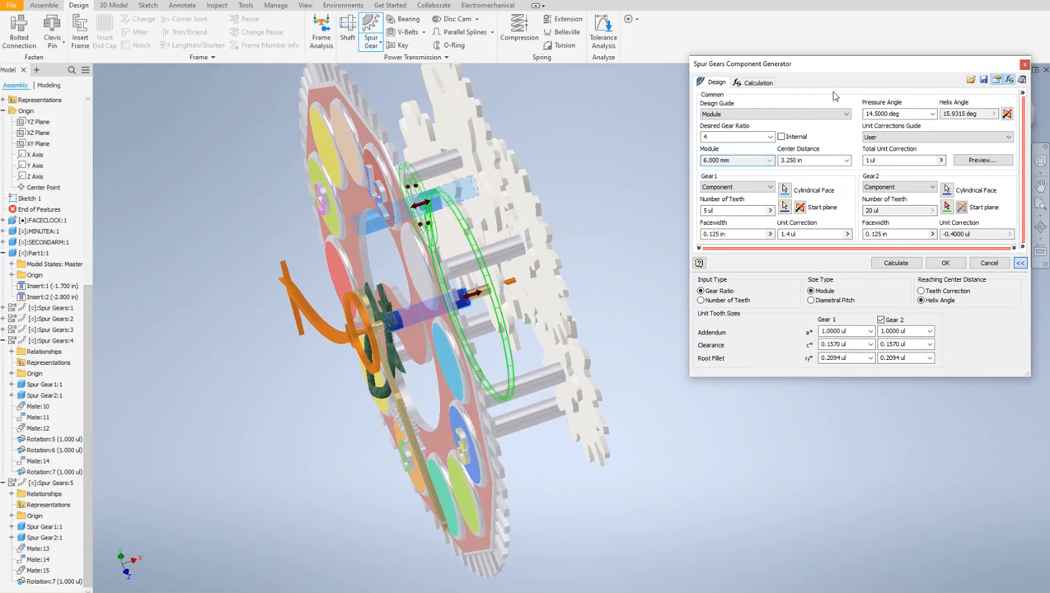
{"action": "left_click", "coordinate": [945, 264]}
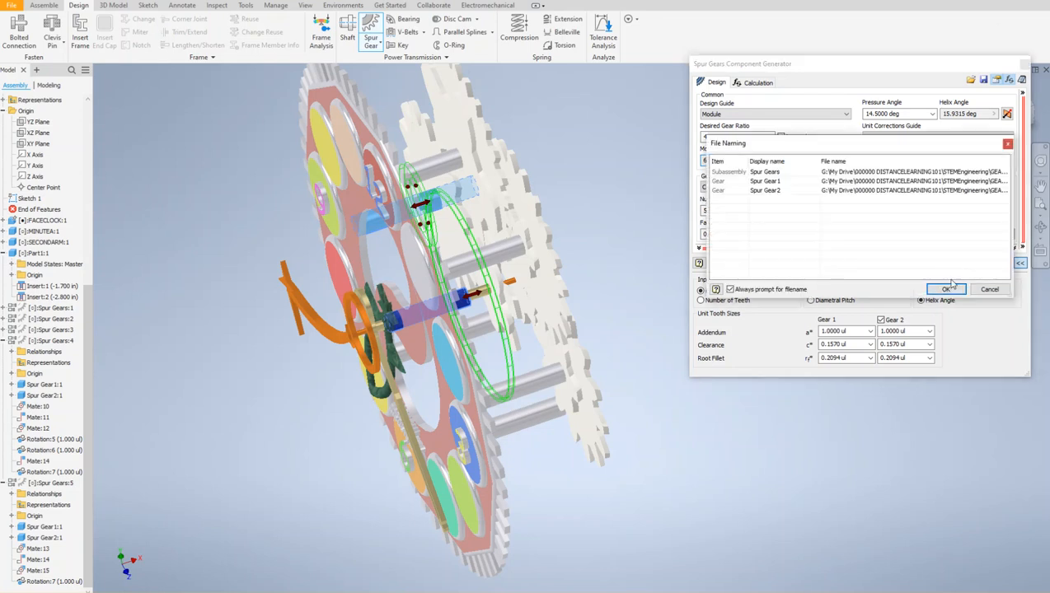
{"action": "left_click", "coordinate": [940, 285]}
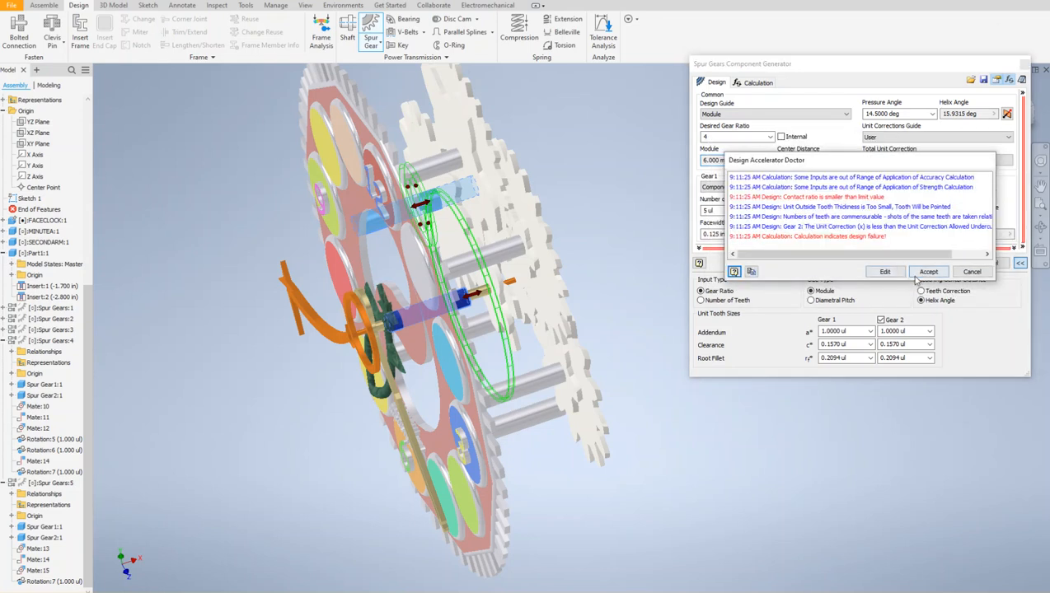
{"action": "left_click", "coordinate": [926, 272]}
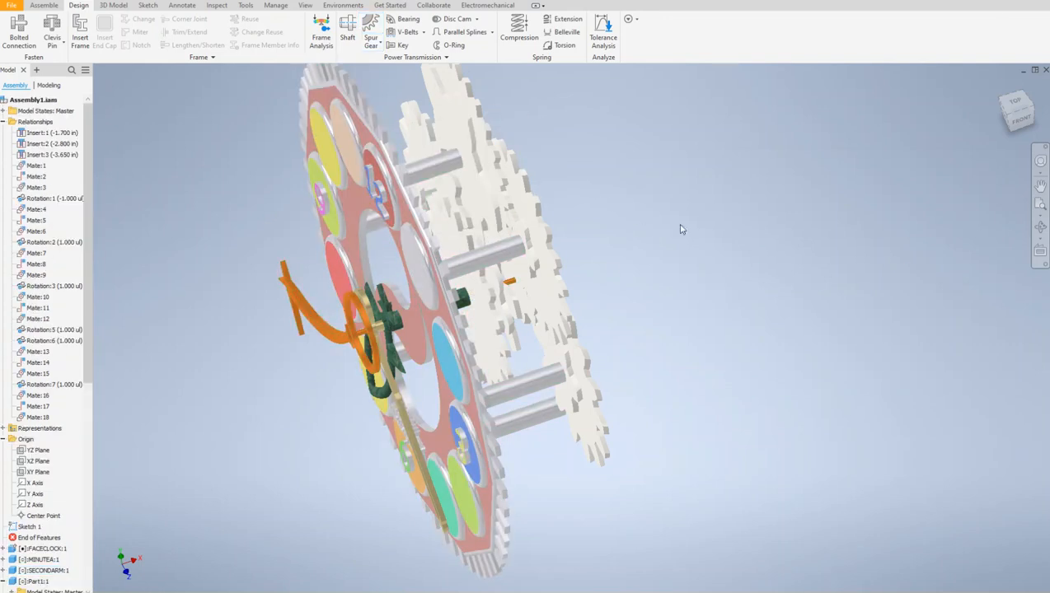
- Link the new large gear to the green hour hand's shaft with a forward rotation constraint of ratio 1, and test-rotate the hour hand
{"action": "left_click_drag", "start_coordinate": [1014, 124], "coordinate": [1005, 126]}
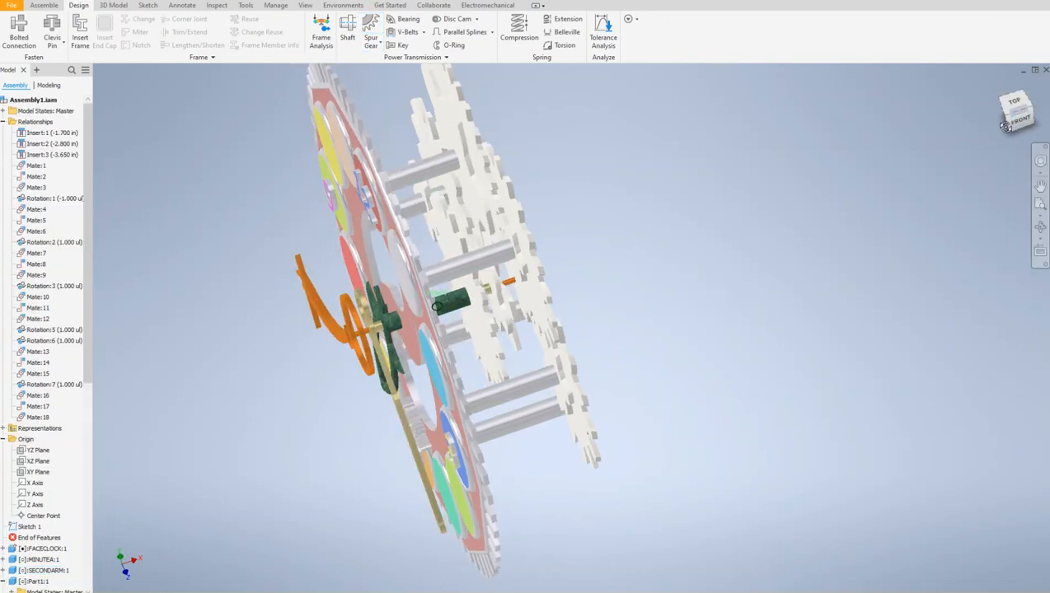
{"action": "left_click", "coordinate": [461, 321]}
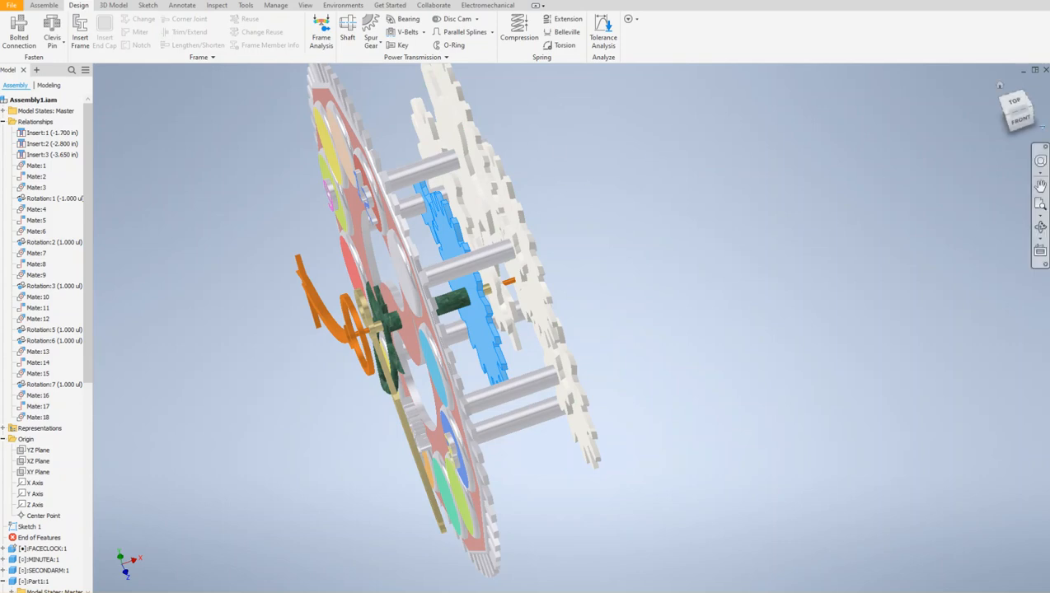
{"action": "left_click_drag", "start_coordinate": [1015, 124], "coordinate": [1029, 132]}
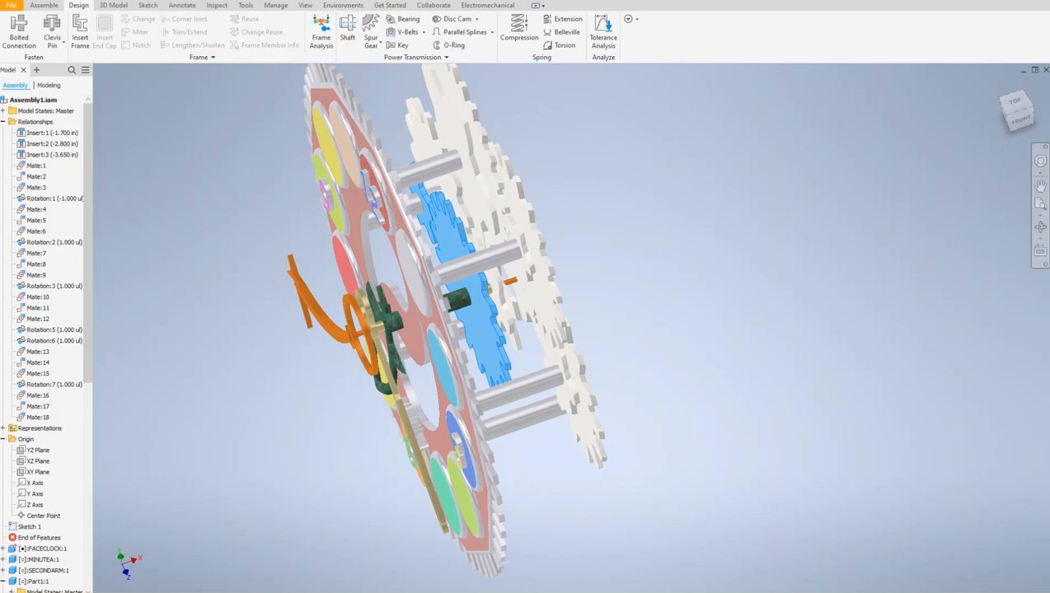
{"action": "left_click", "coordinate": [45, 7]}
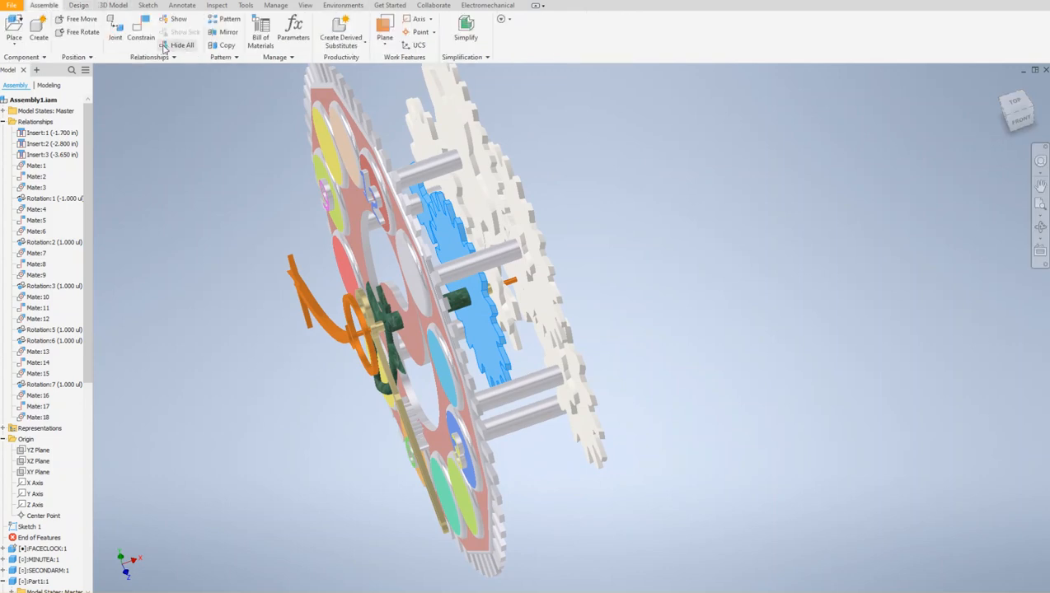
{"action": "left_click", "coordinate": [140, 33]}
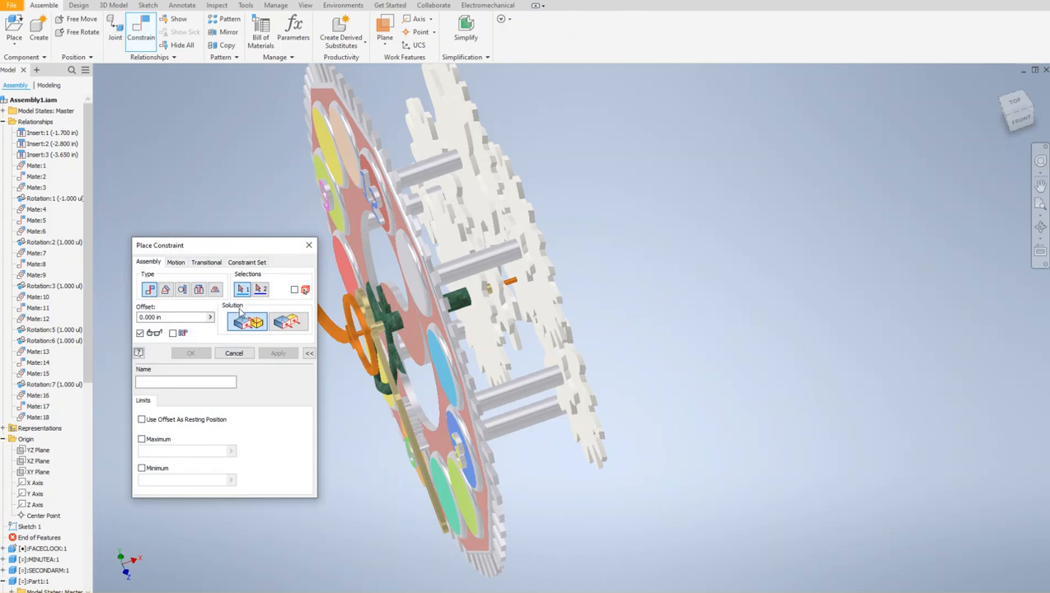
{"action": "left_click", "coordinate": [175, 262]}
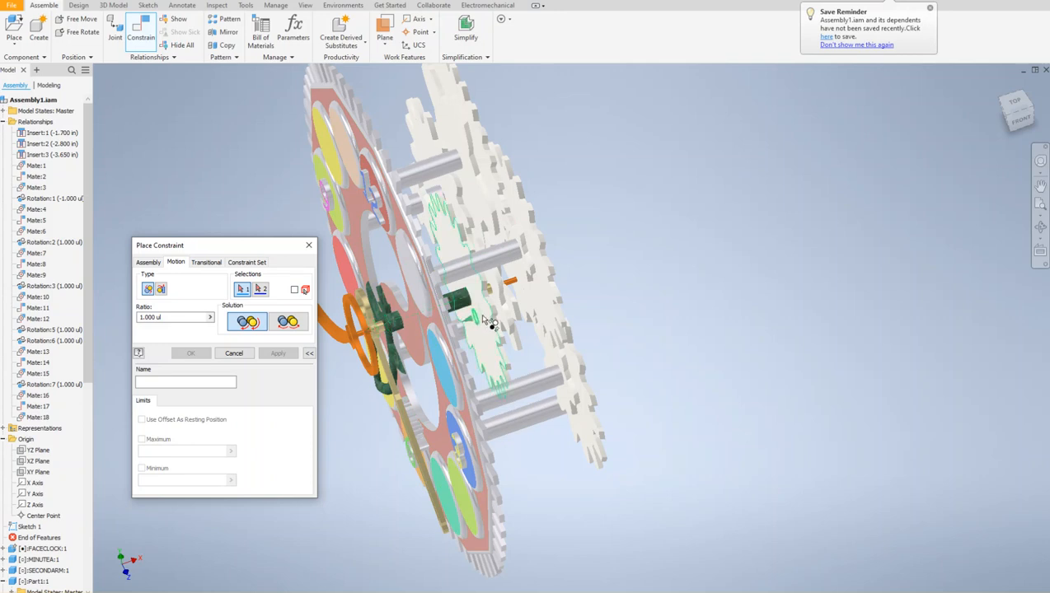
{"action": "left_click", "coordinate": [488, 322]}
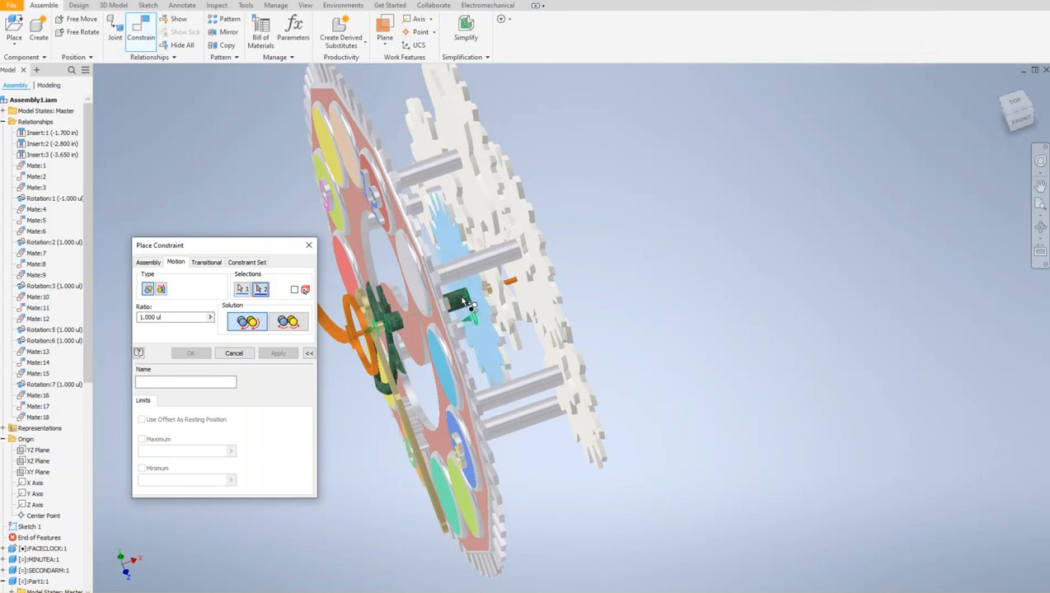
{"action": "left_click", "coordinate": [461, 300]}
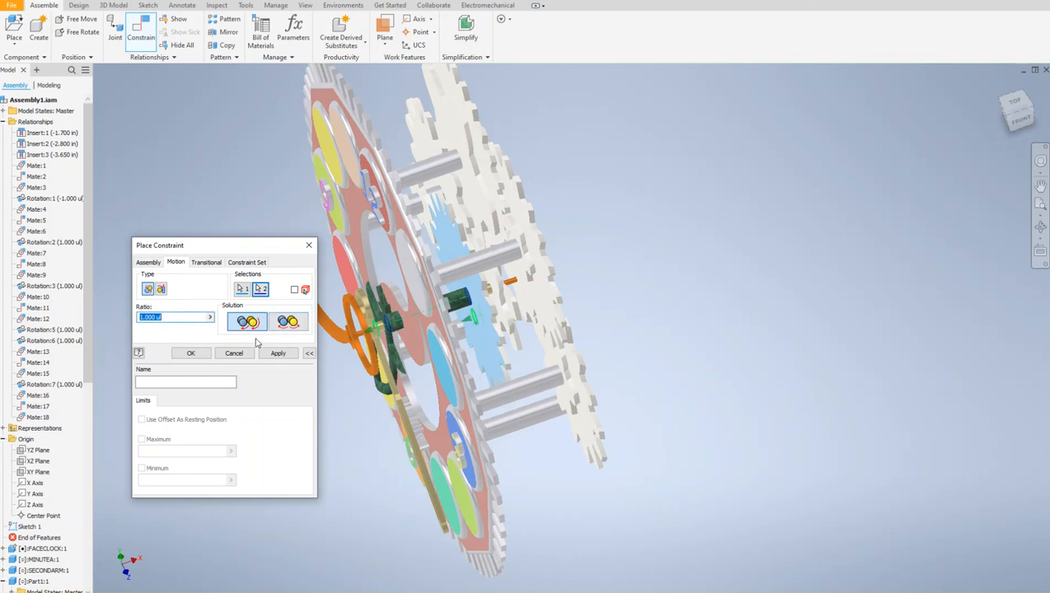
{"action": "left_click", "coordinate": [278, 353]}
{"action": "left_click", "coordinate": [309, 247]}
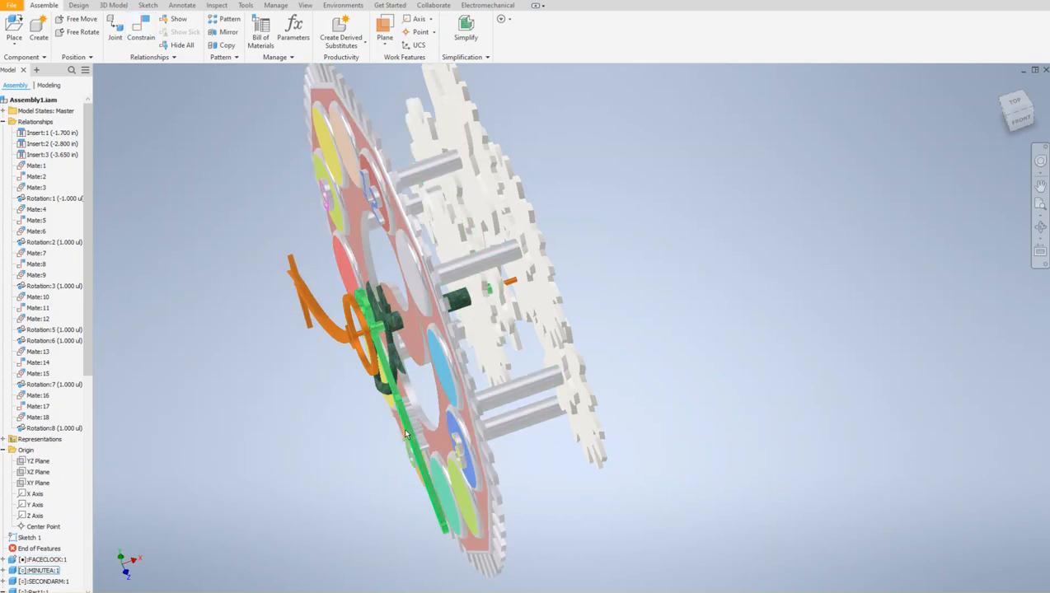
{"action": "left_click", "coordinate": [381, 391]}
{"action": "left_click_drag", "start_coordinate": [380, 390], "coordinate": [329, 271]}
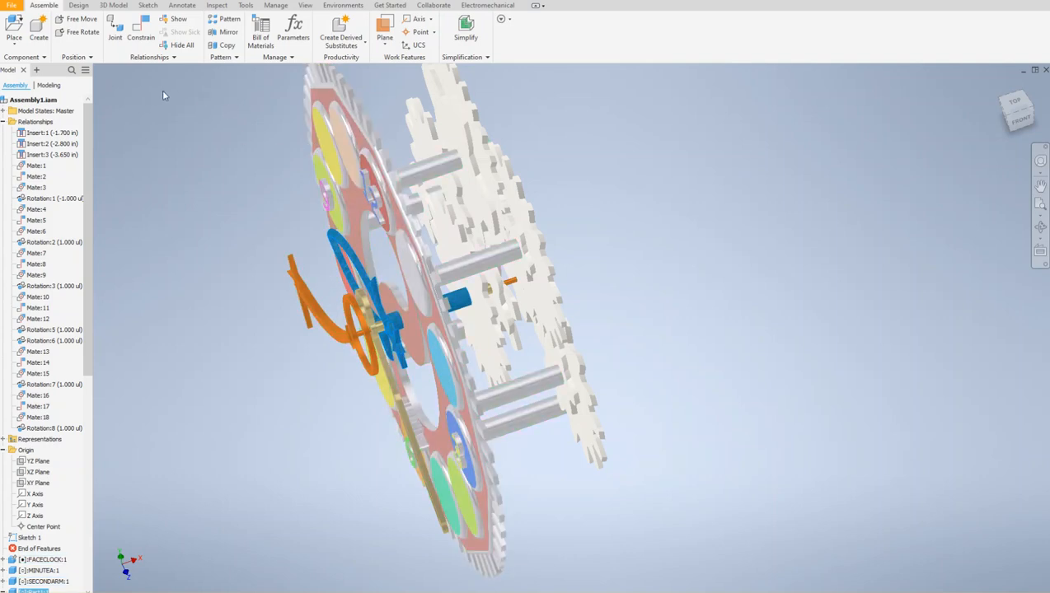
- Add a forward rotation constraint of ratio 1 between the newest small gear and the neighbouring gear on the upper intermediate shaft
{"action": "left_click", "coordinate": [140, 43]}
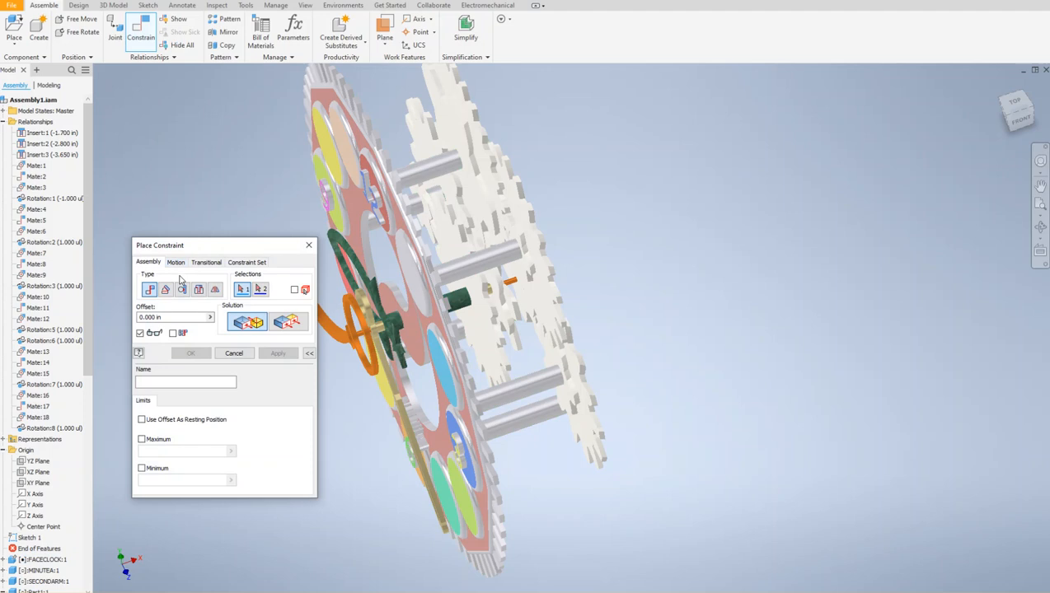
{"action": "left_click", "coordinate": [177, 263]}
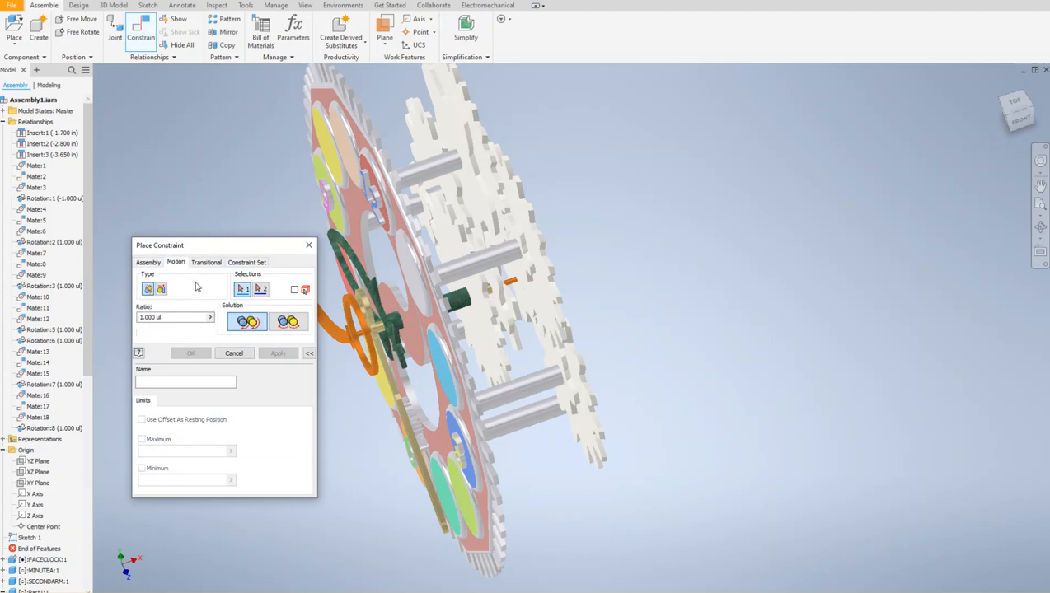
{"action": "scroll", "coordinate": [428, 198], "scroll_direction": "up", "scroll_amount": 5}
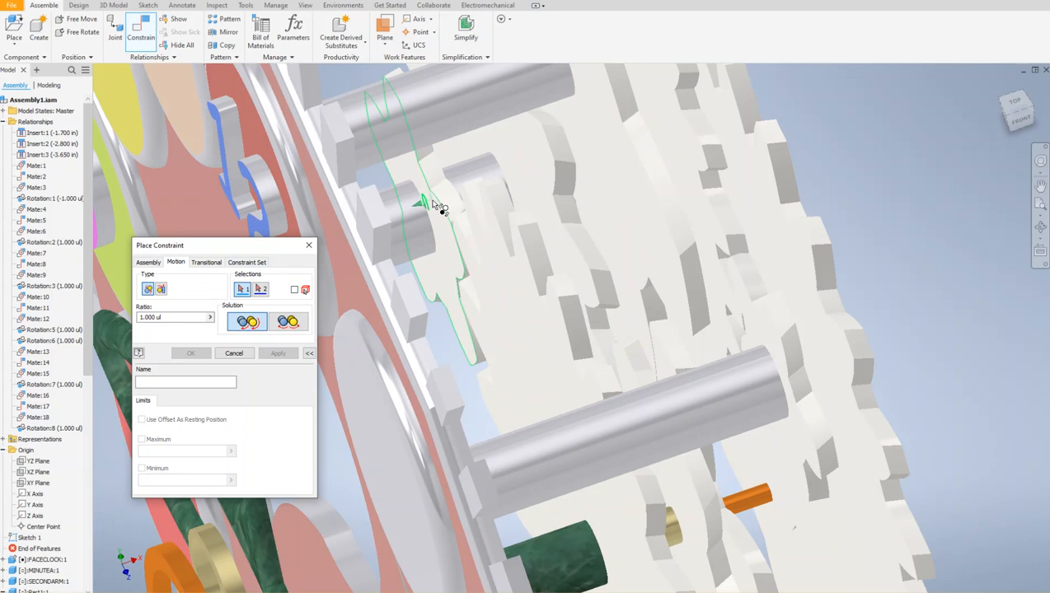
{"action": "left_click", "coordinate": [504, 154]}
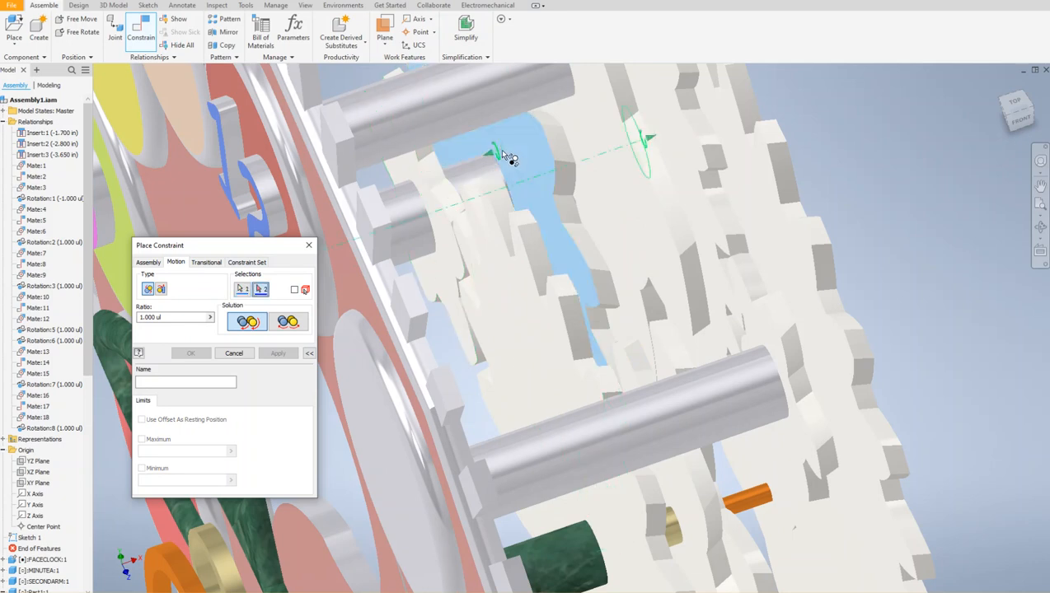
{"action": "left_click", "coordinate": [440, 211]}
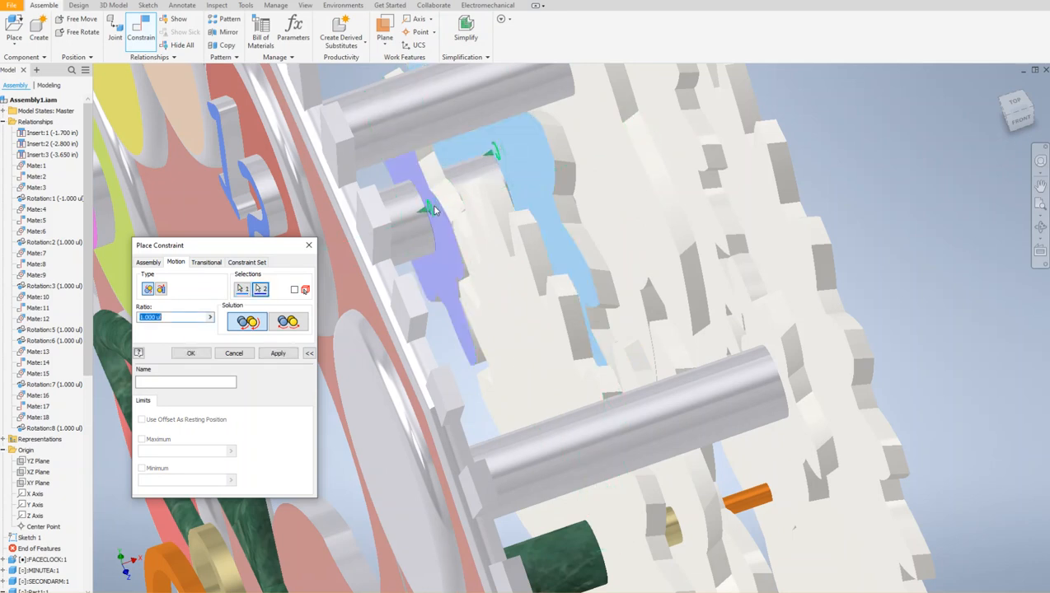
{"action": "left_click", "coordinate": [279, 354]}
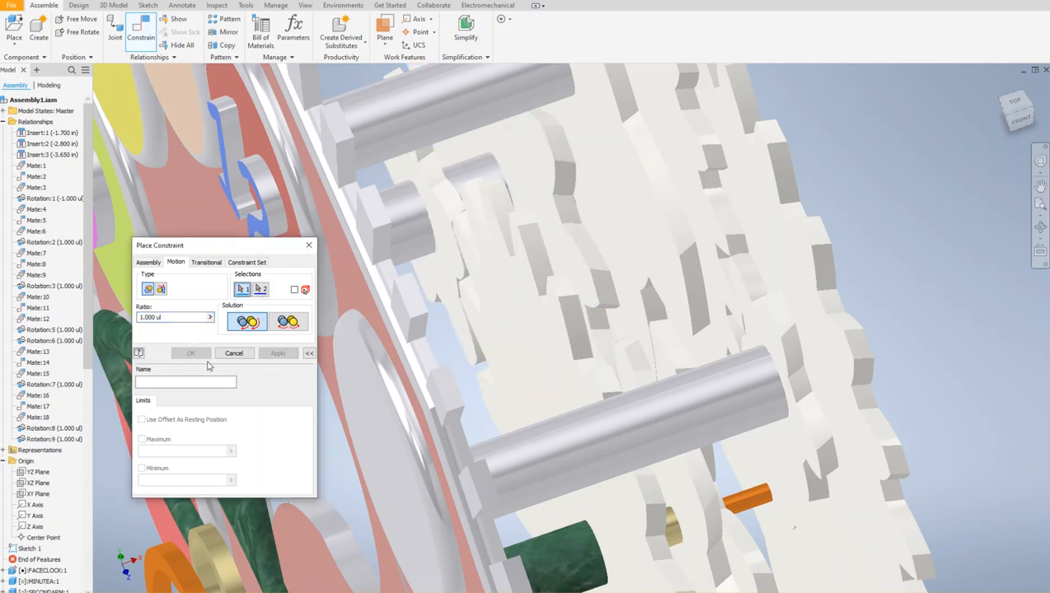
{"action": "left_click", "coordinate": [309, 245]}
- Test the linked gear train by rotating the green hour hand and the orange second hand
{"action": "scroll", "coordinate": [340, 257], "scroll_direction": "up", "scroll_amount": 6}
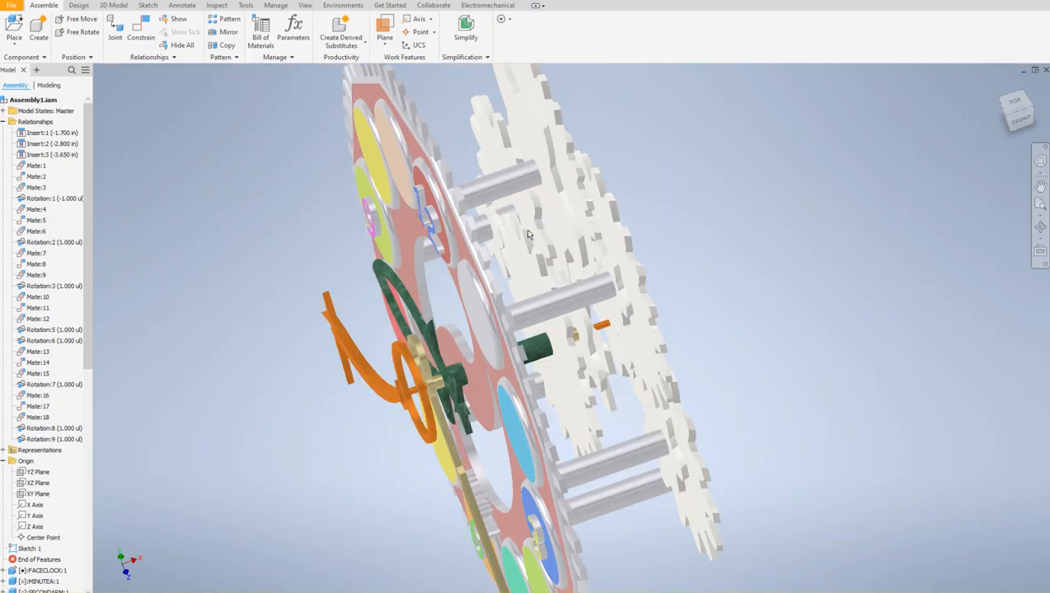
{"action": "left_click_drag", "start_coordinate": [382, 268], "coordinate": [353, 298]}
{"action": "left_click_drag", "start_coordinate": [345, 254], "coordinate": [349, 298]}
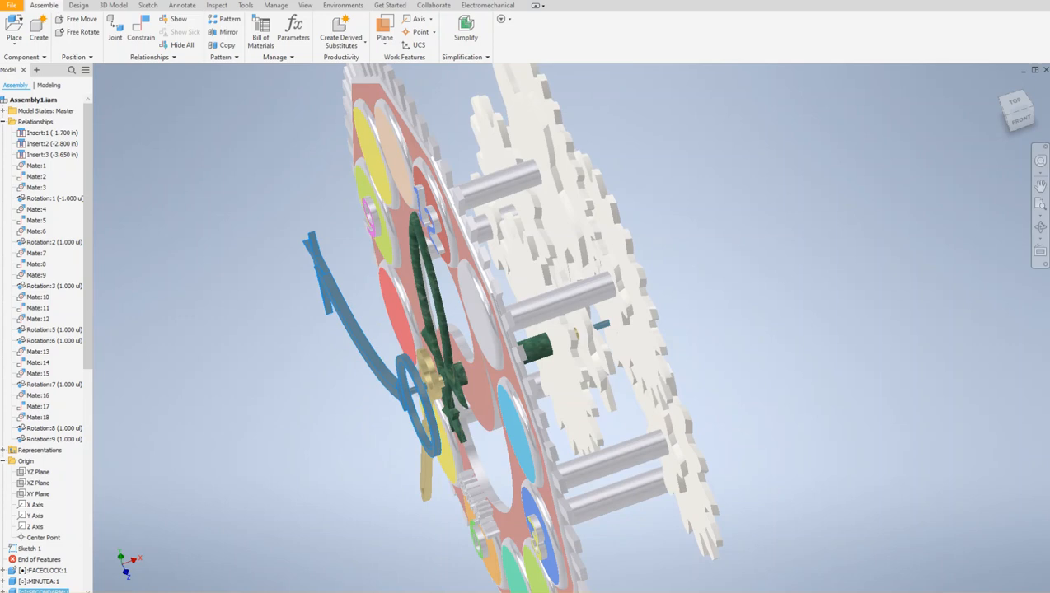
- Save Assembly1.iam together with its newly generated spur gear part and assembly files
{"action": "key", "text": "ctrl+s"}
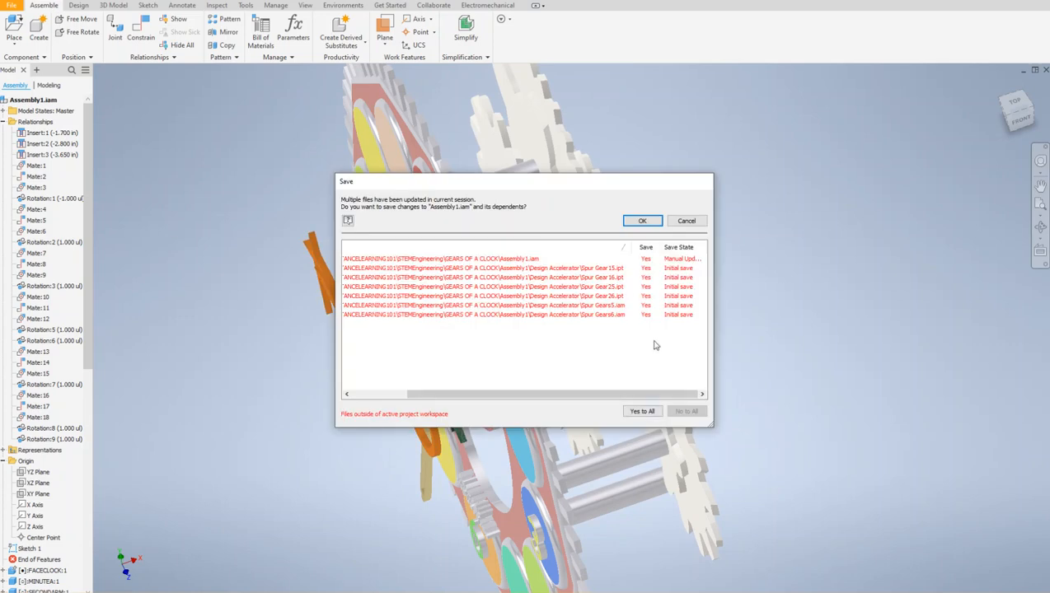
{"action": "left_click", "coordinate": [642, 222]}
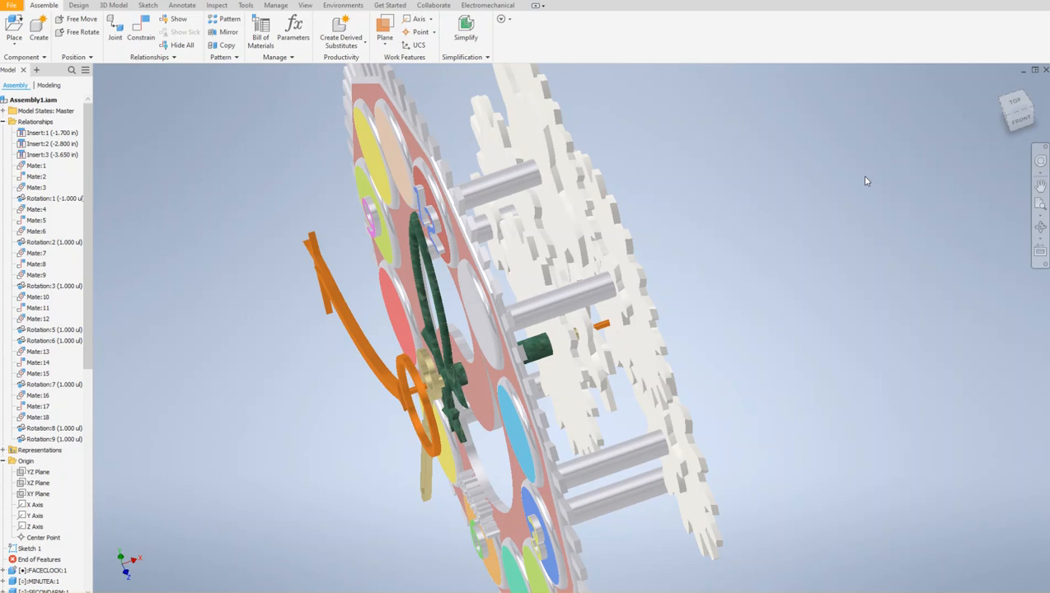
- Rotate the orange second hand around the clock dial to between 12 and 3, testing the motion of the linked minute and hour hands
{"action": "left_click", "coordinate": [1020, 122]}
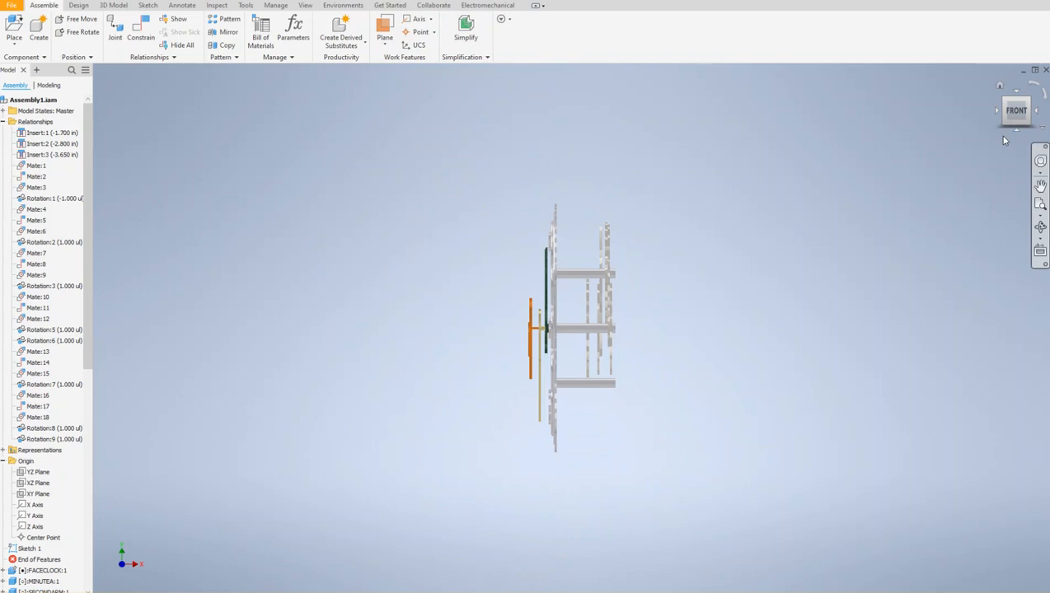
{"action": "left_click", "coordinate": [1001, 111]}
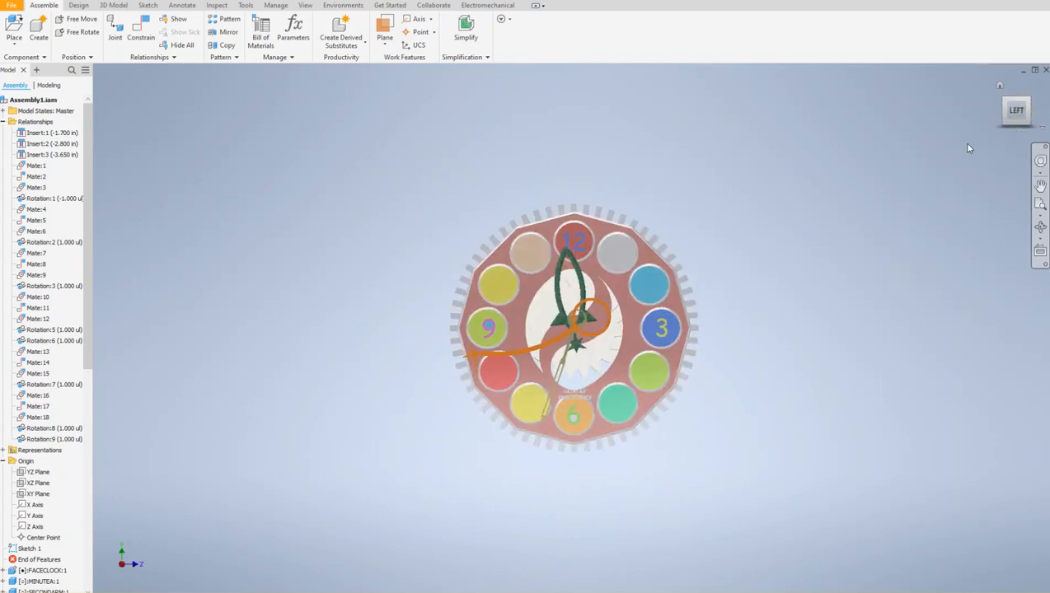
{"action": "left_click", "coordinate": [506, 355]}
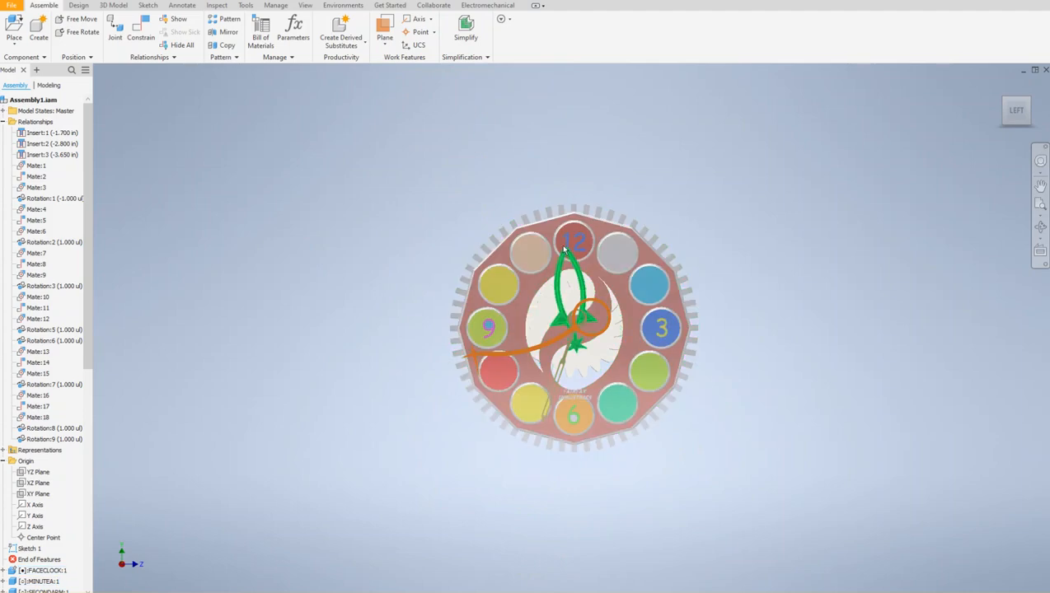
{"action": "left_click_drag", "start_coordinate": [520, 351], "coordinate": [596, 301]}
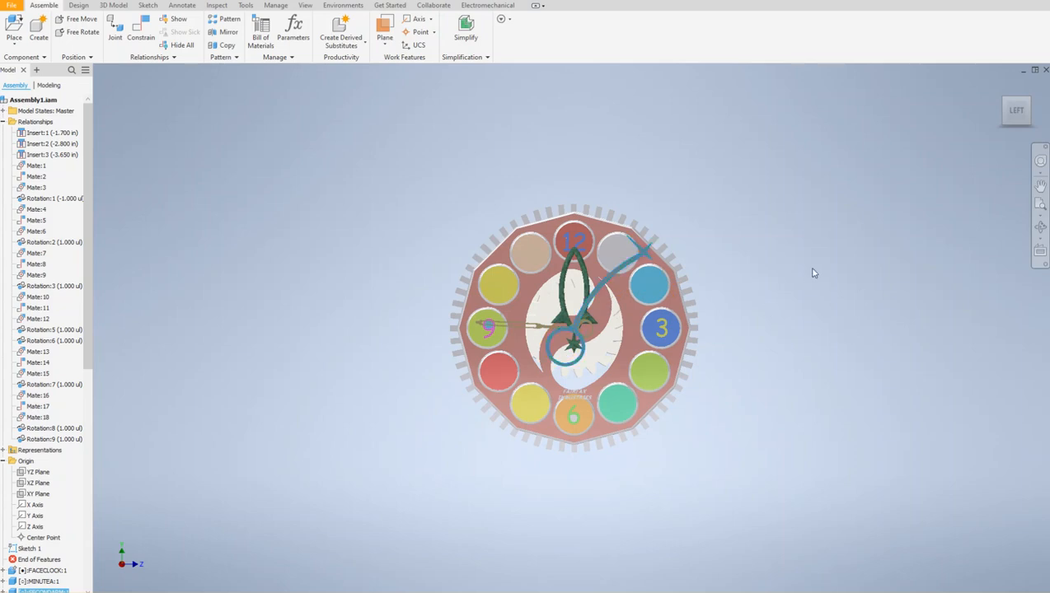